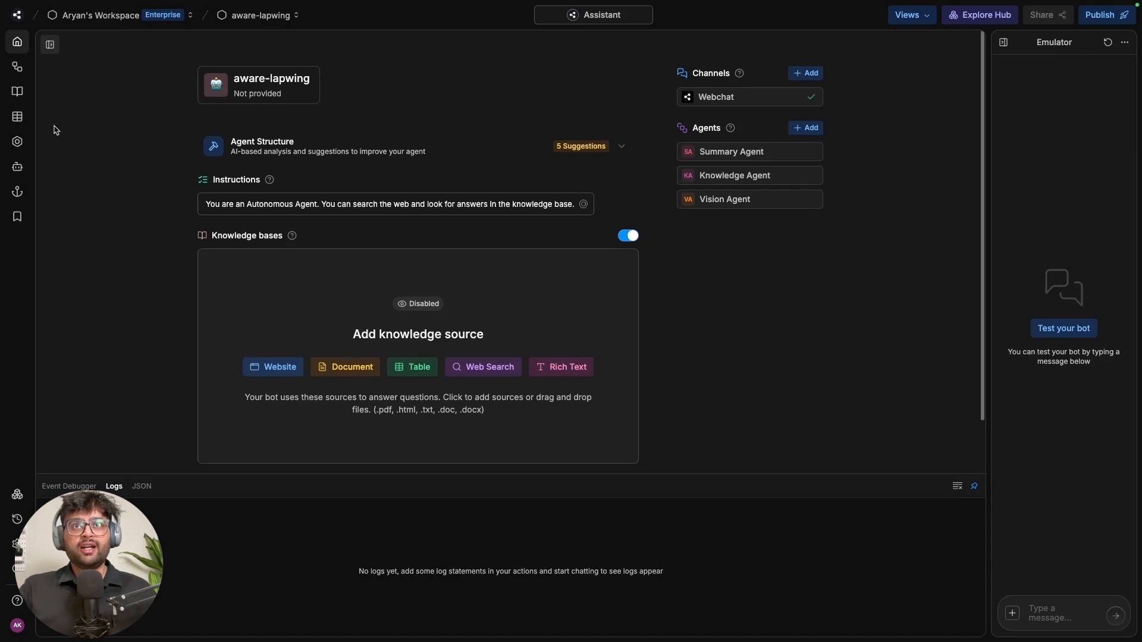
Add tasknexus.ai as a website source, discovering its 3 pages and adding them to the knowledge base
left_click(18, 92)
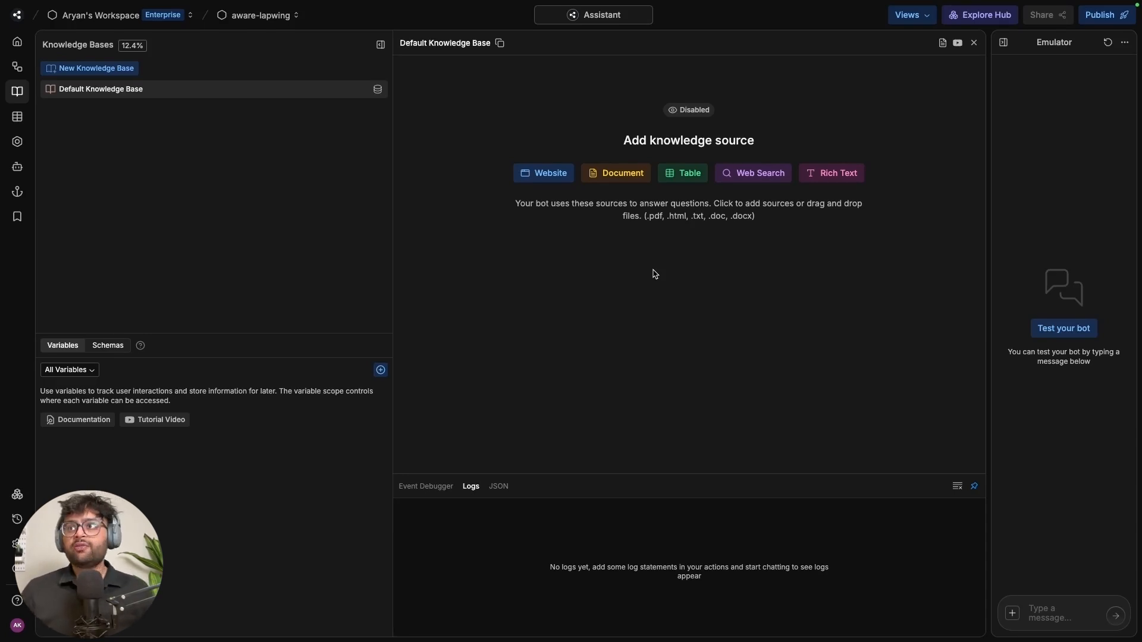
left_click(552, 177)
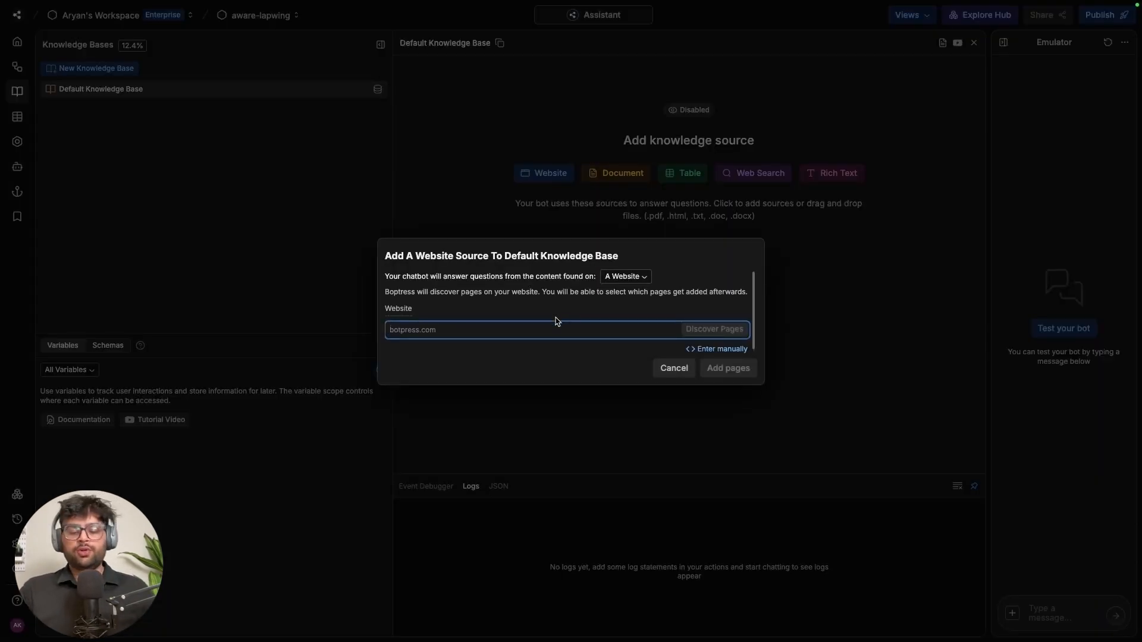
type("taskne")
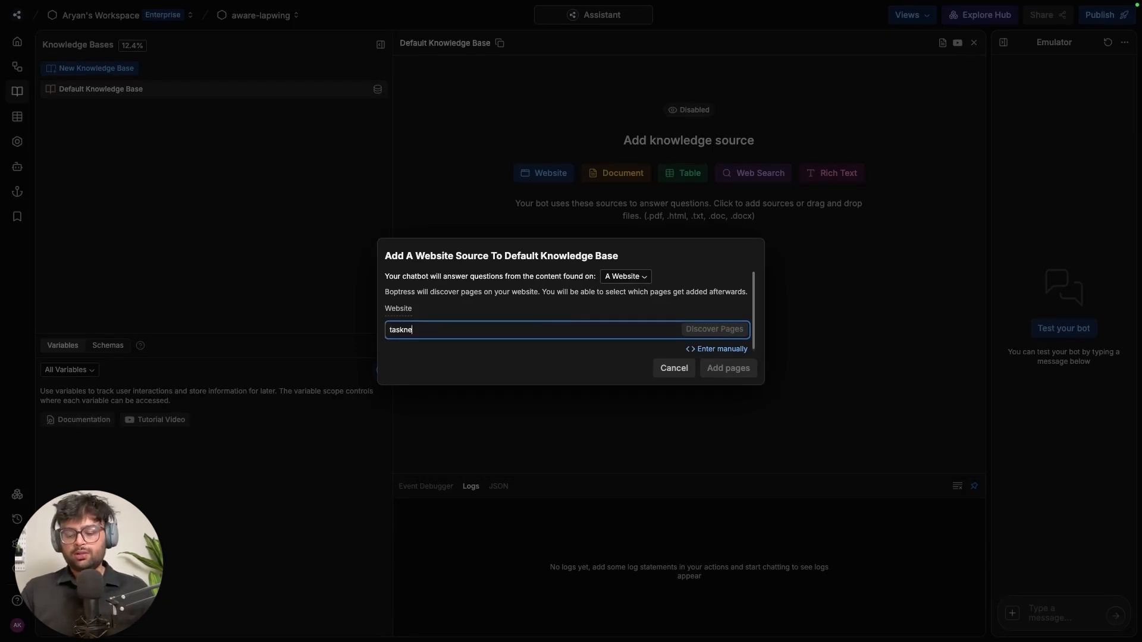
type("xus.ai")
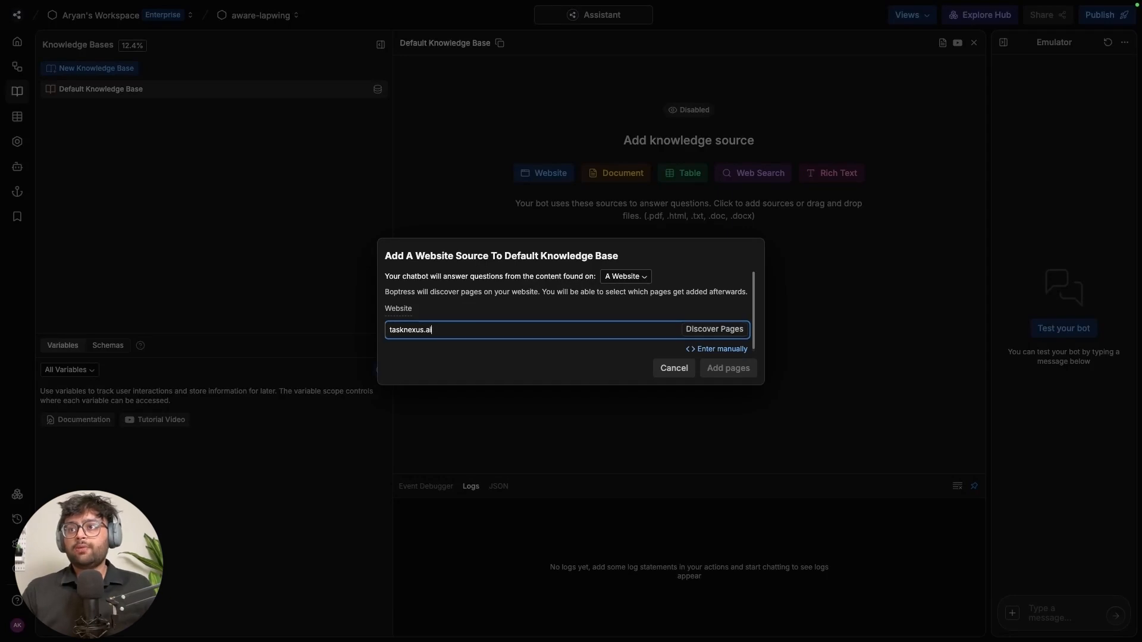
left_click(736, 331)
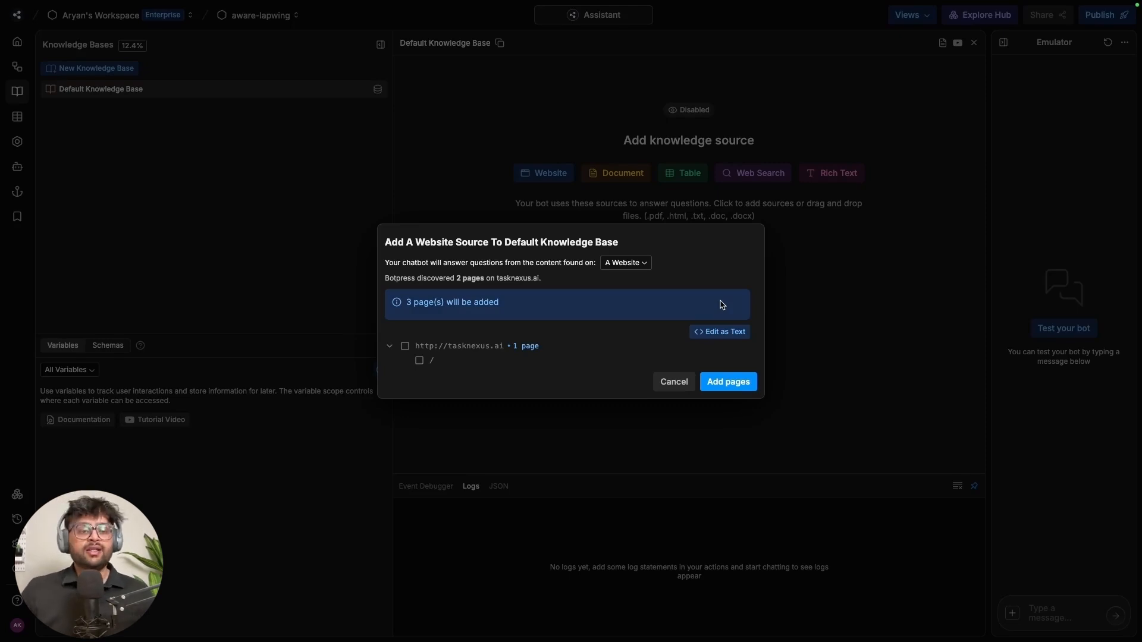
left_click(747, 388)
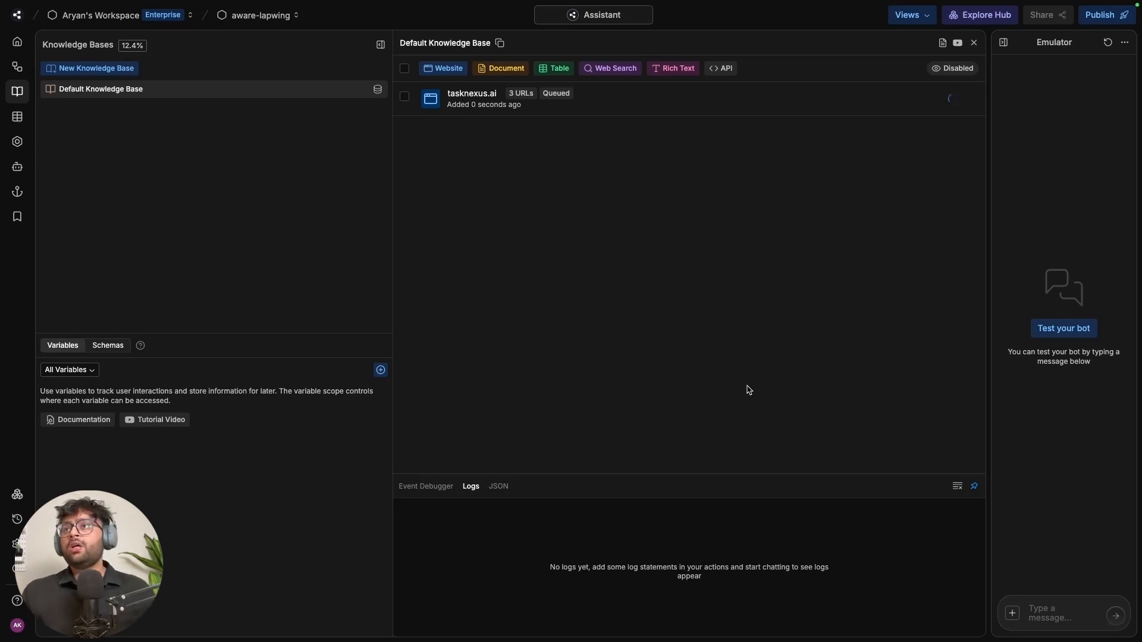
Upload the Task Nexus FAQs (1).txt document as a knowledge source and reload the studio
left_click(503, 68)
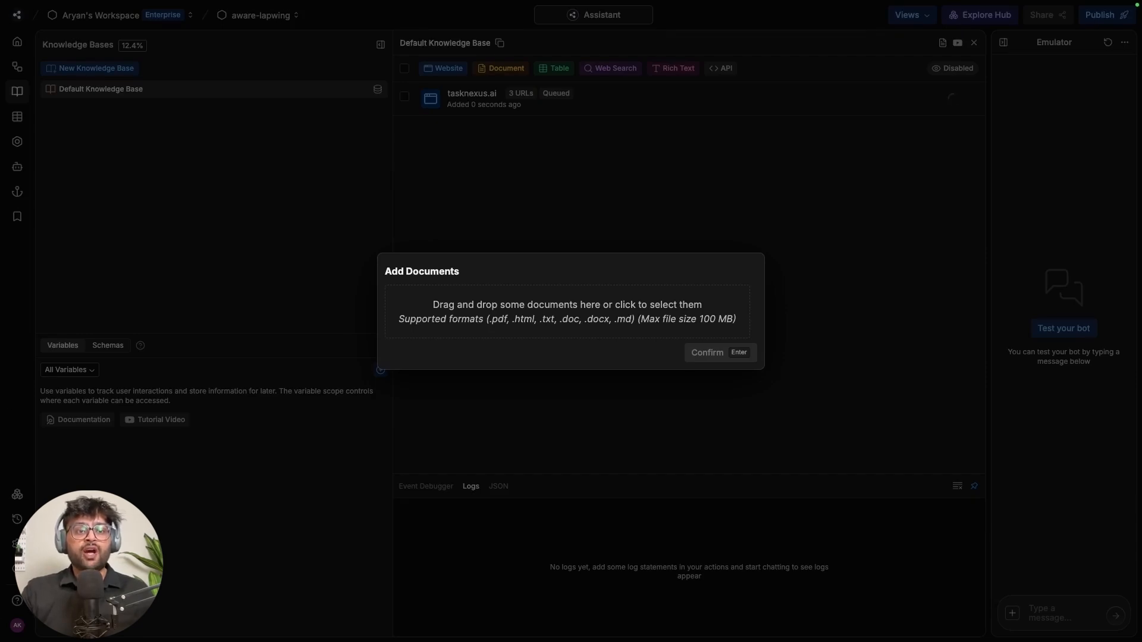
left_click_drag(923, 505, 577, 306)
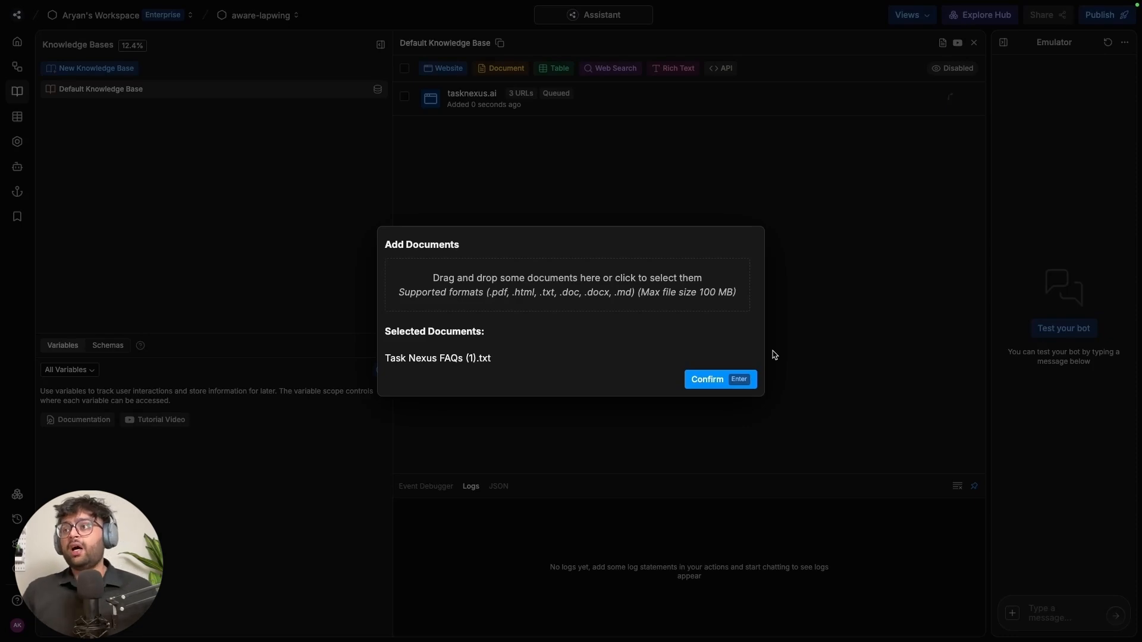
left_click(735, 385)
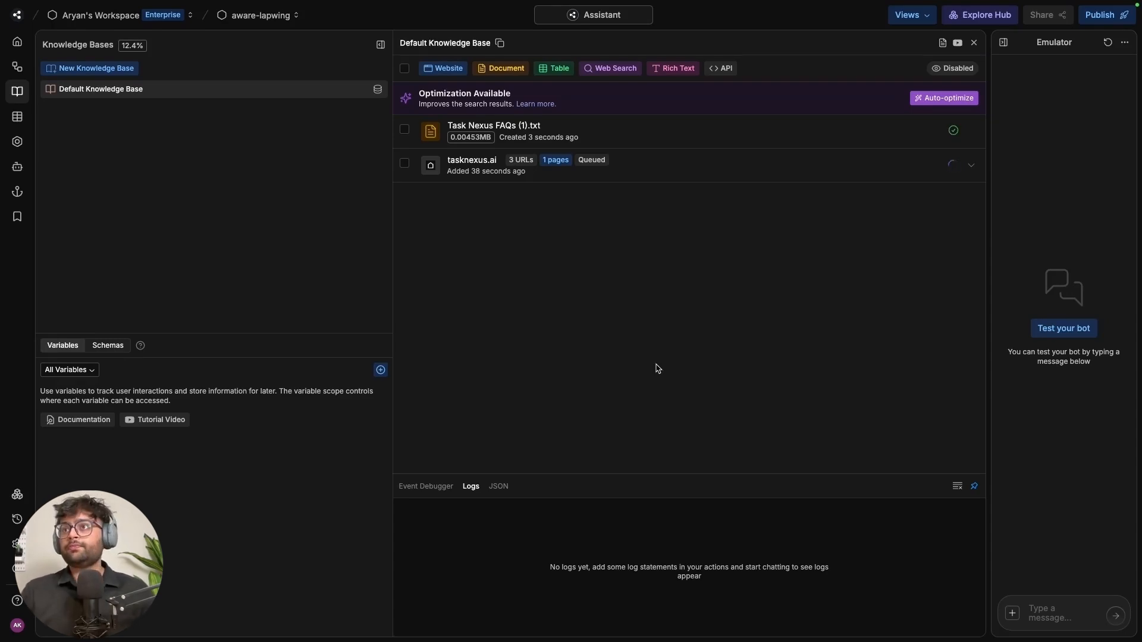
key("super+r")
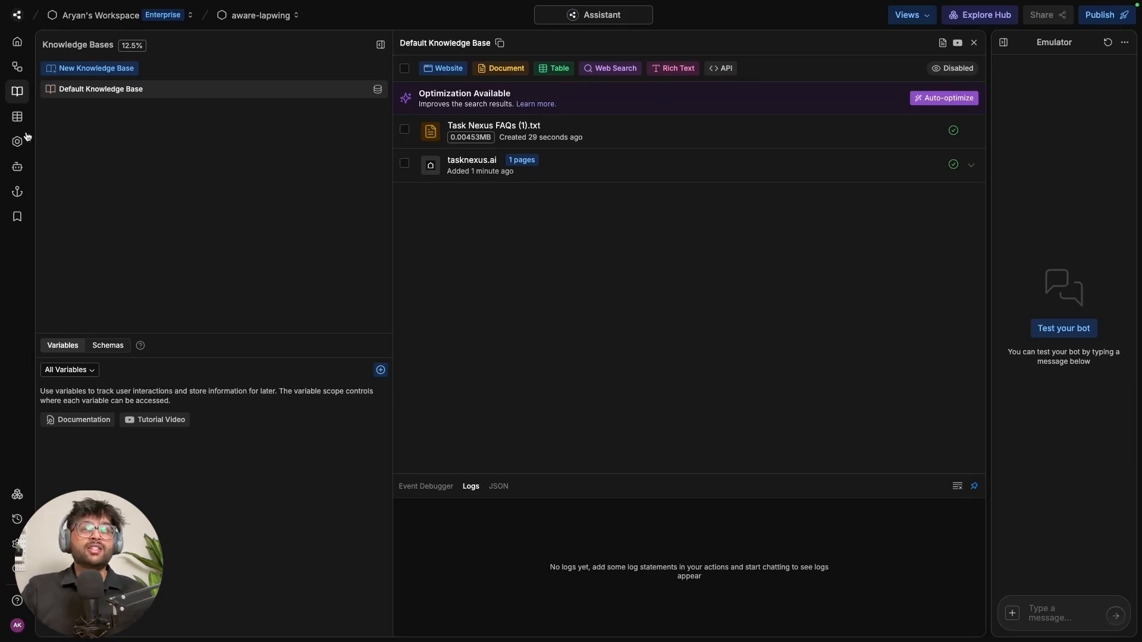
Delete the Feedback and LLMz Iterations tables, leaving only the Conversations table
left_click(18, 117)
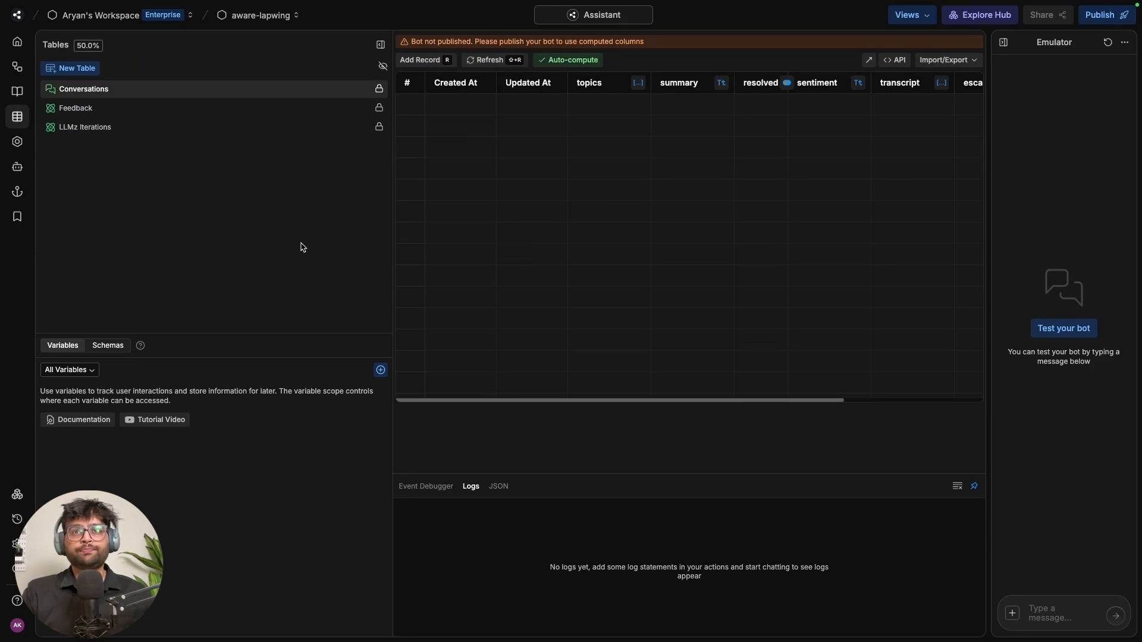
right_click(141, 108)
left_click(170, 134)
left_click(636, 363)
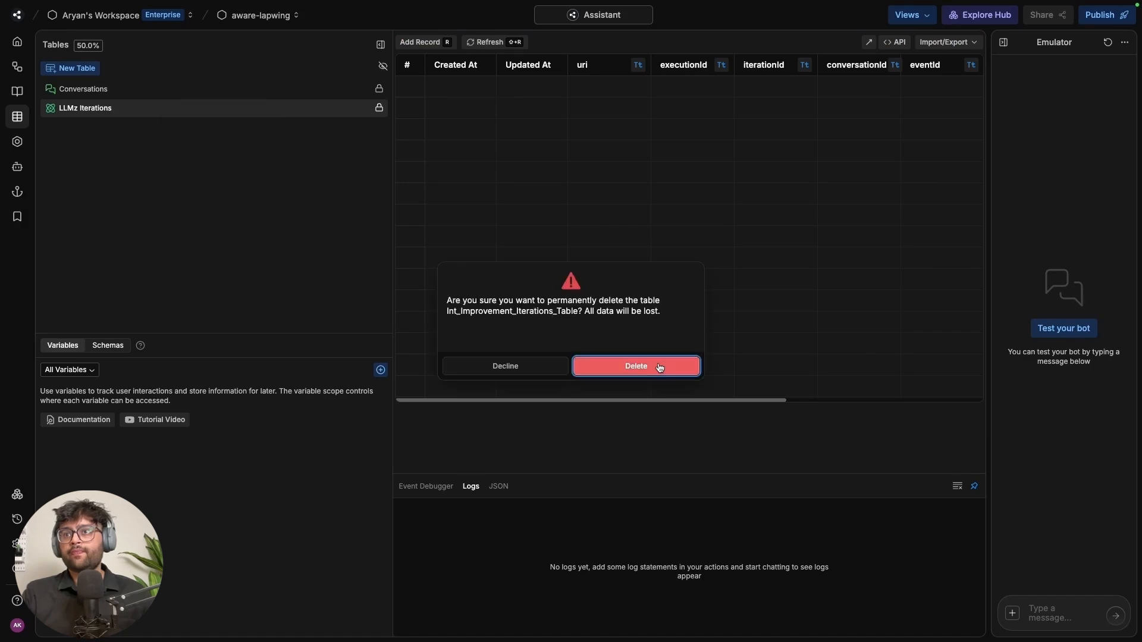
left_click(654, 365)
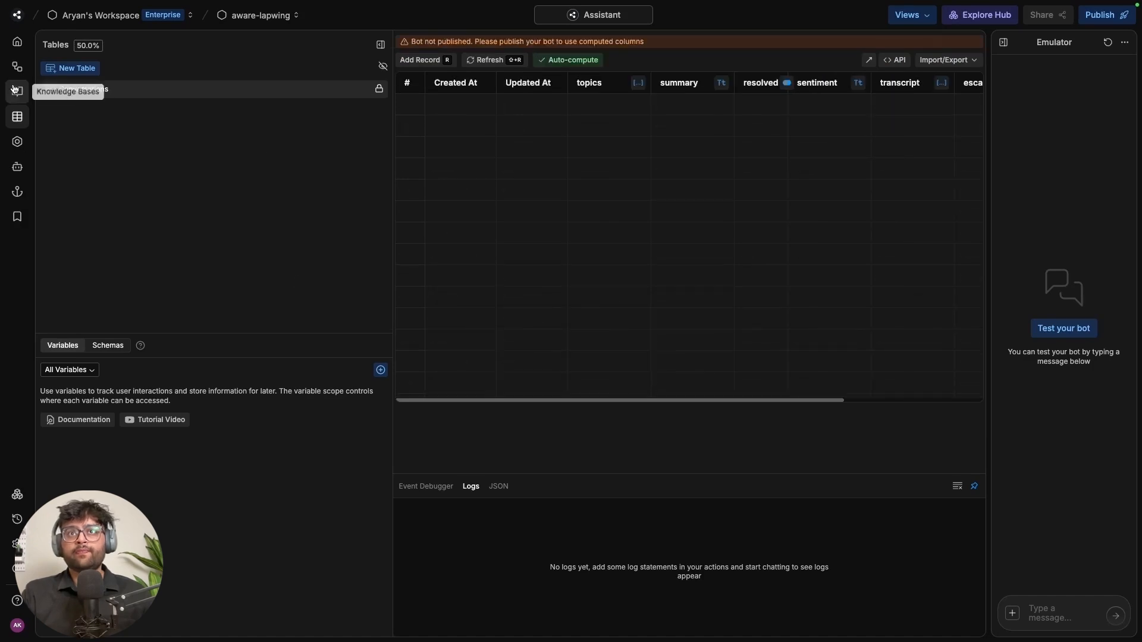
left_click(16, 91)
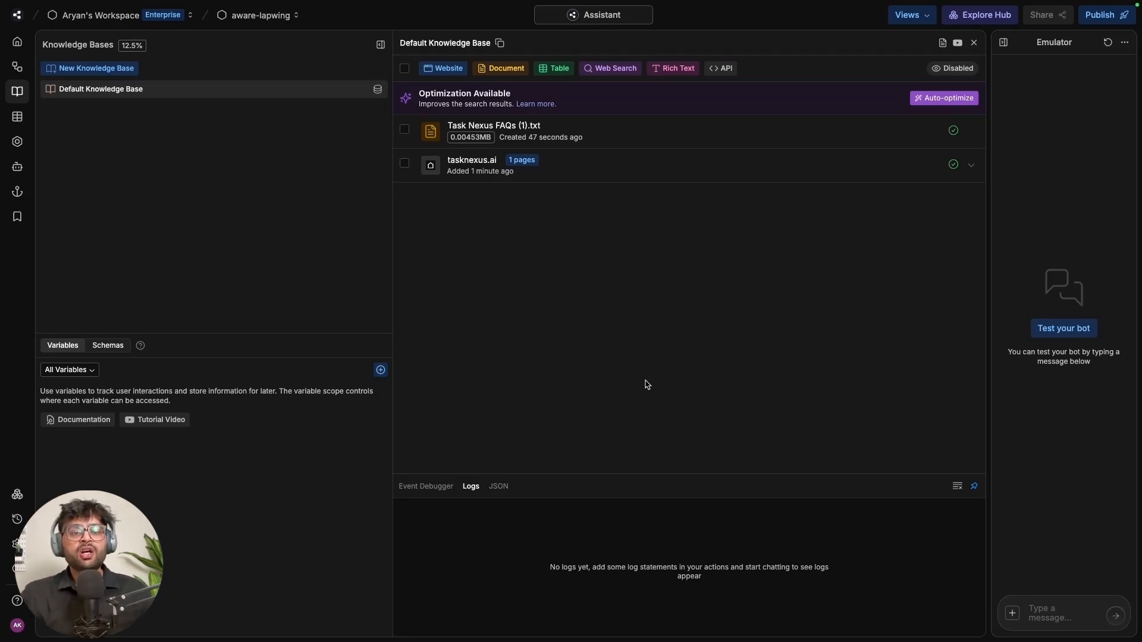
left_click(19, 117)
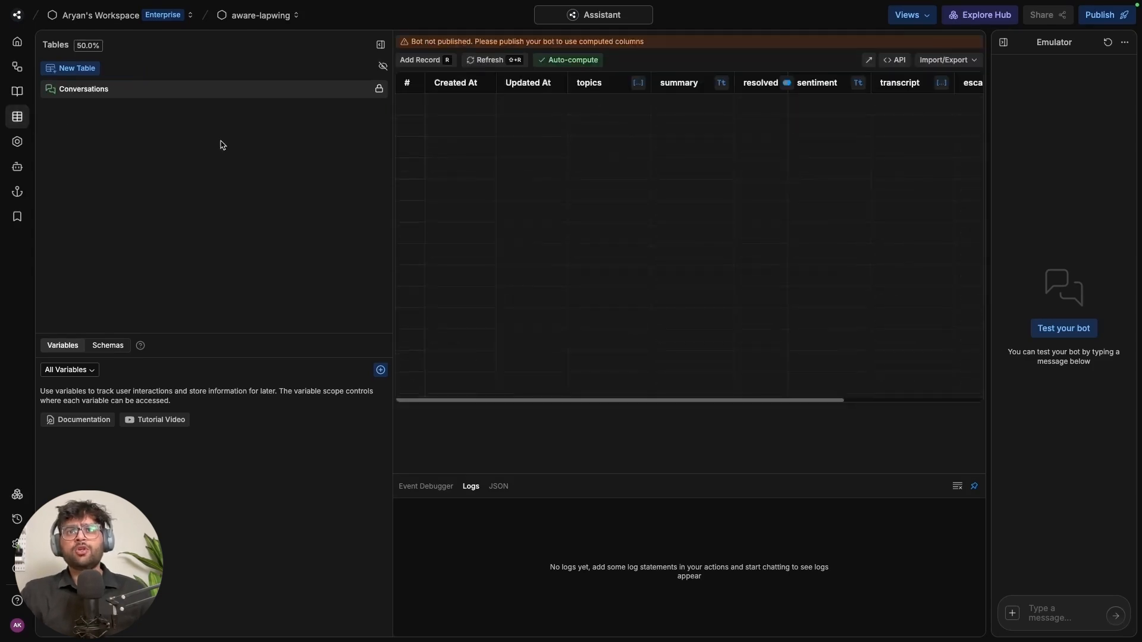
Create a new table named compayTable
left_click(83, 67)
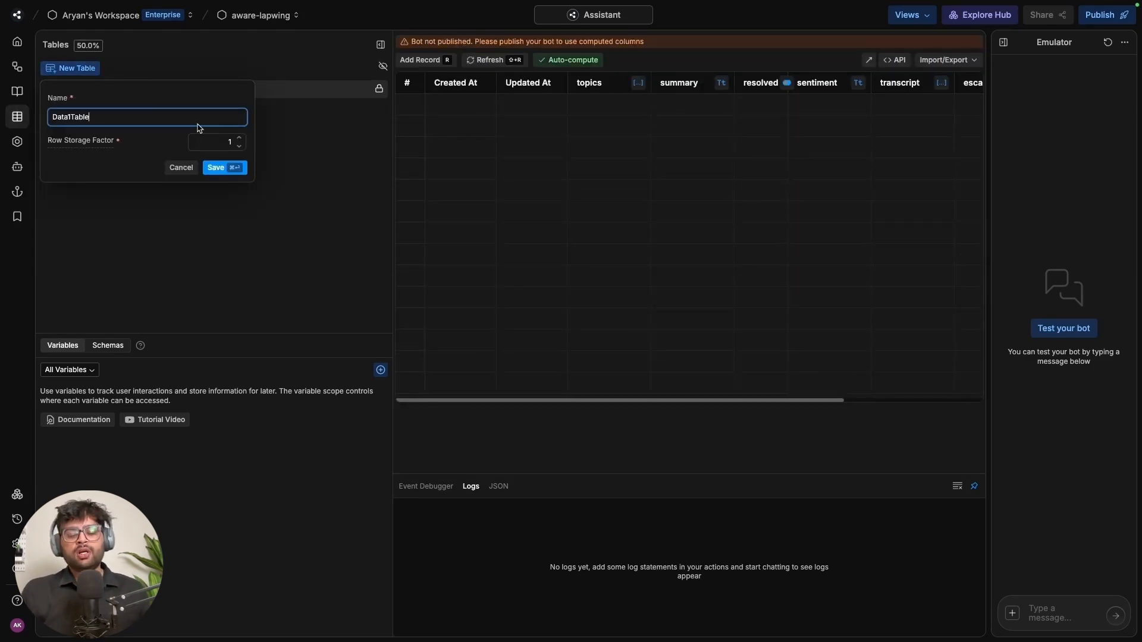
key("super+a")
key("BackSpace")
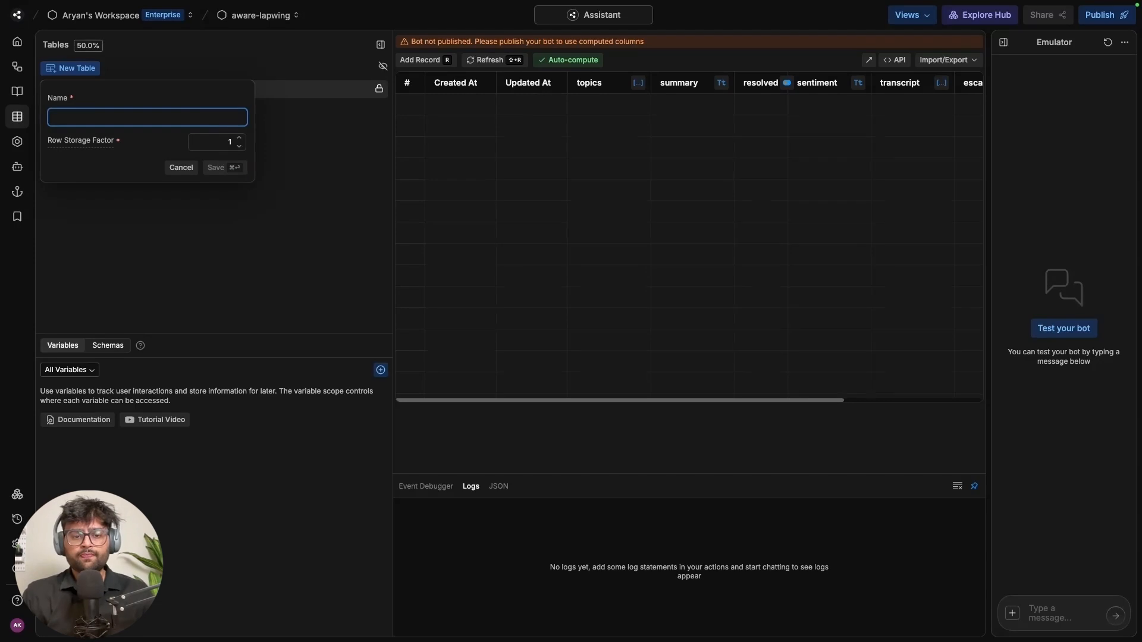
key("Escape")
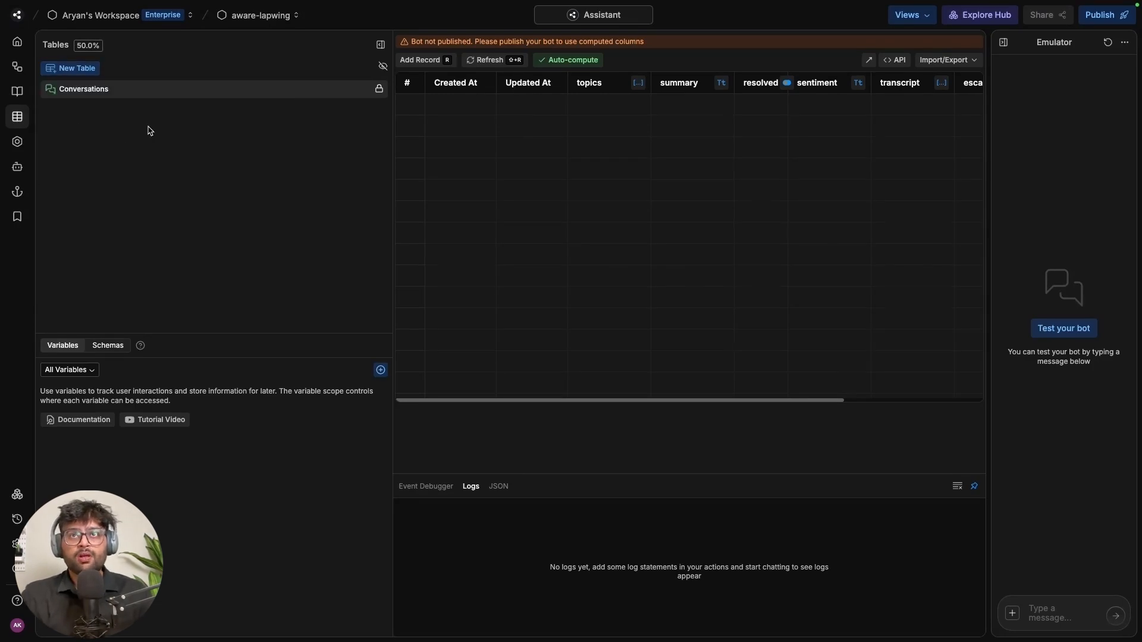
left_click(57, 72)
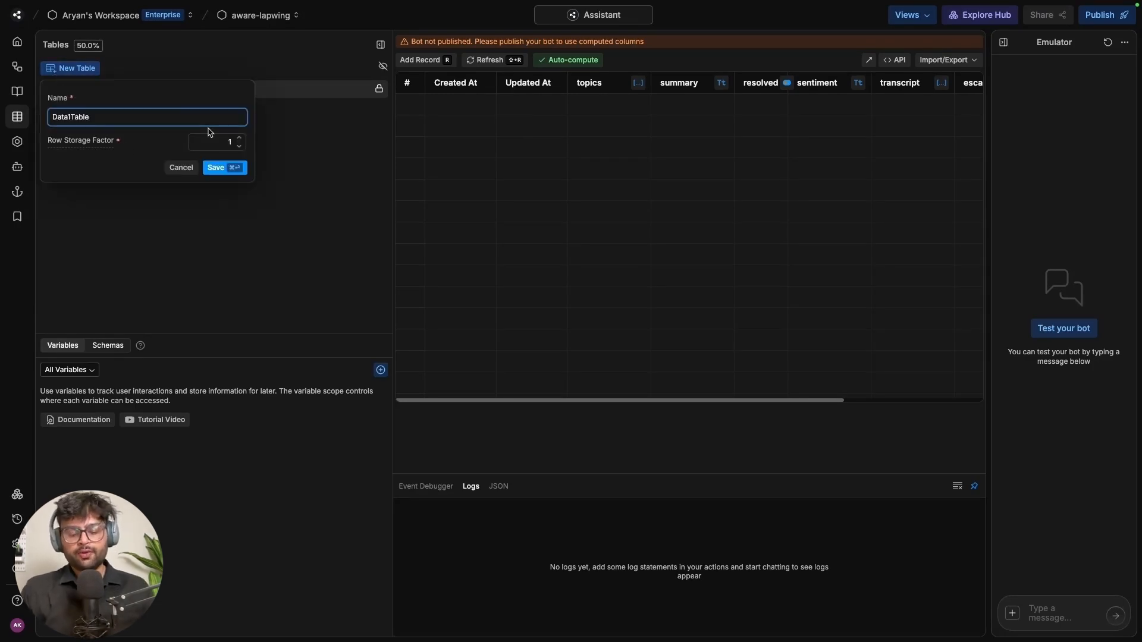
key("super+a")
type("comp")
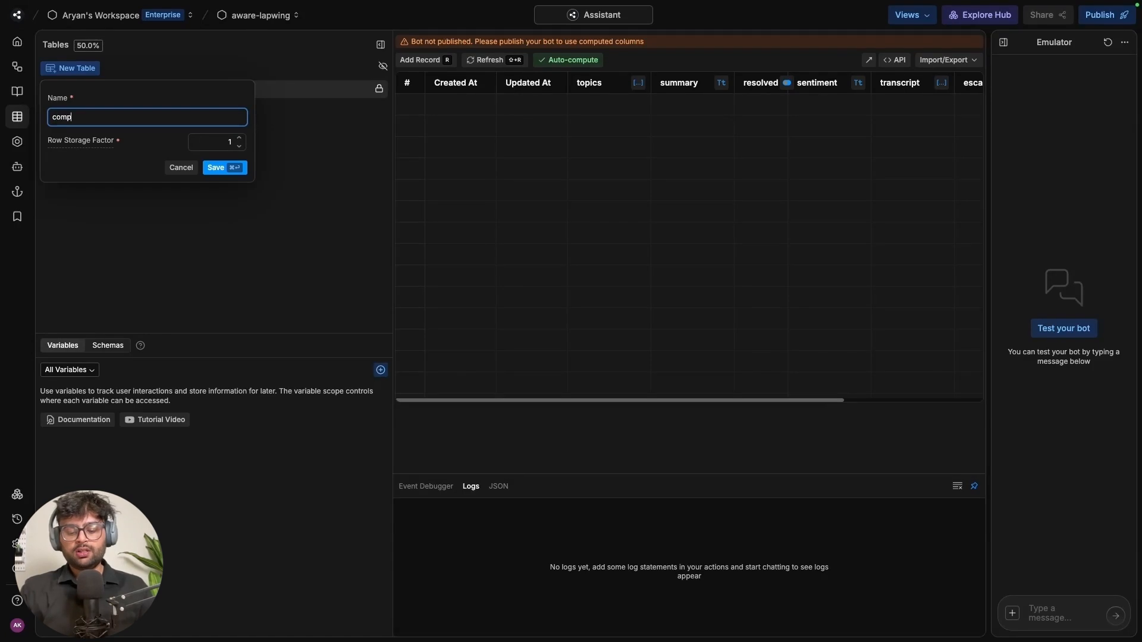
type("ayTable")
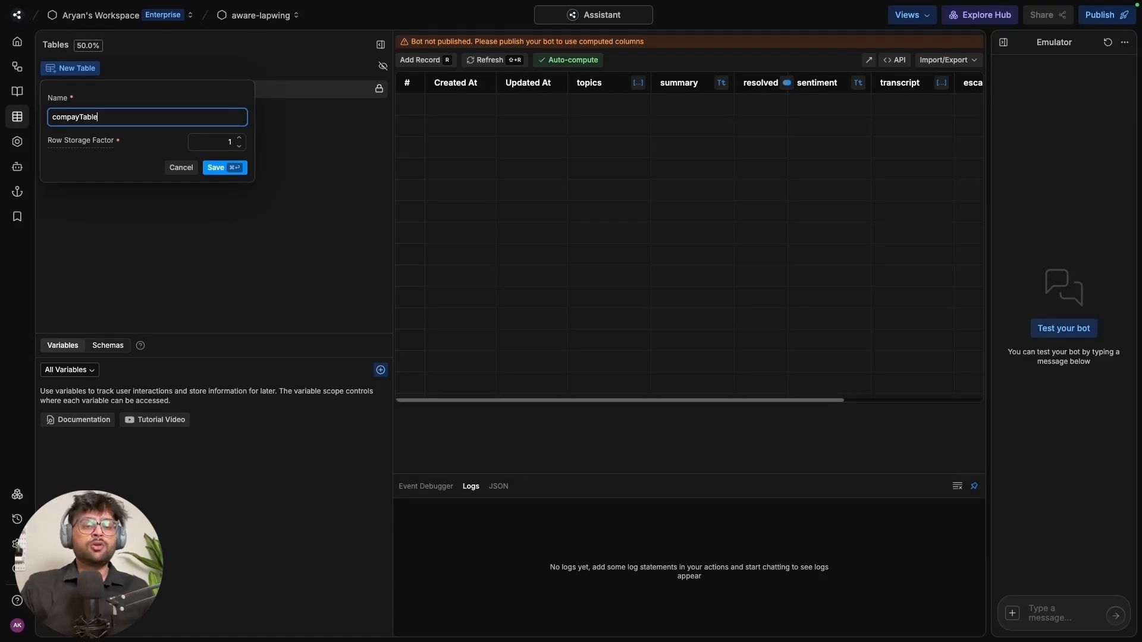
left_click(244, 171)
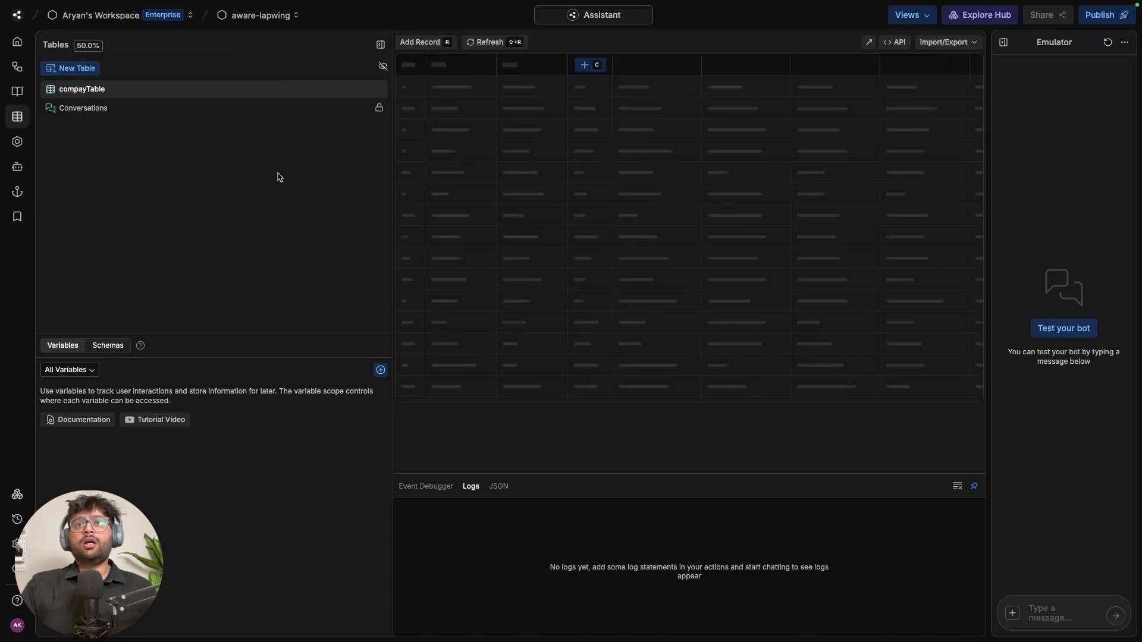
Import the company data CSV into compayTable, accepting the detected schema, loading 20 rows
left_click(961, 43)
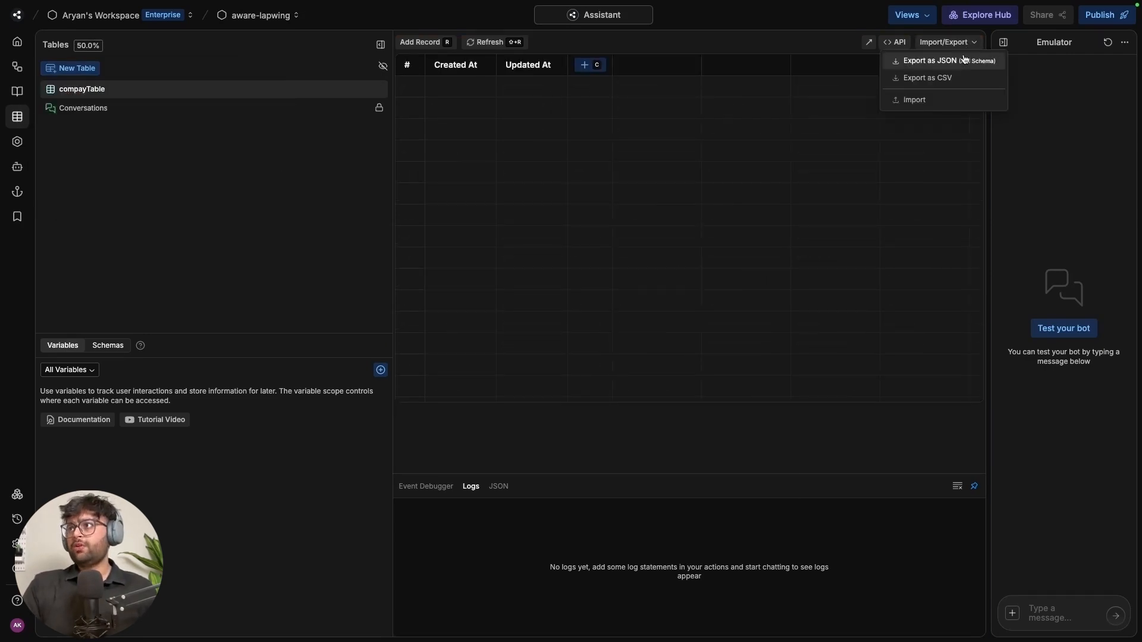
left_click(943, 100)
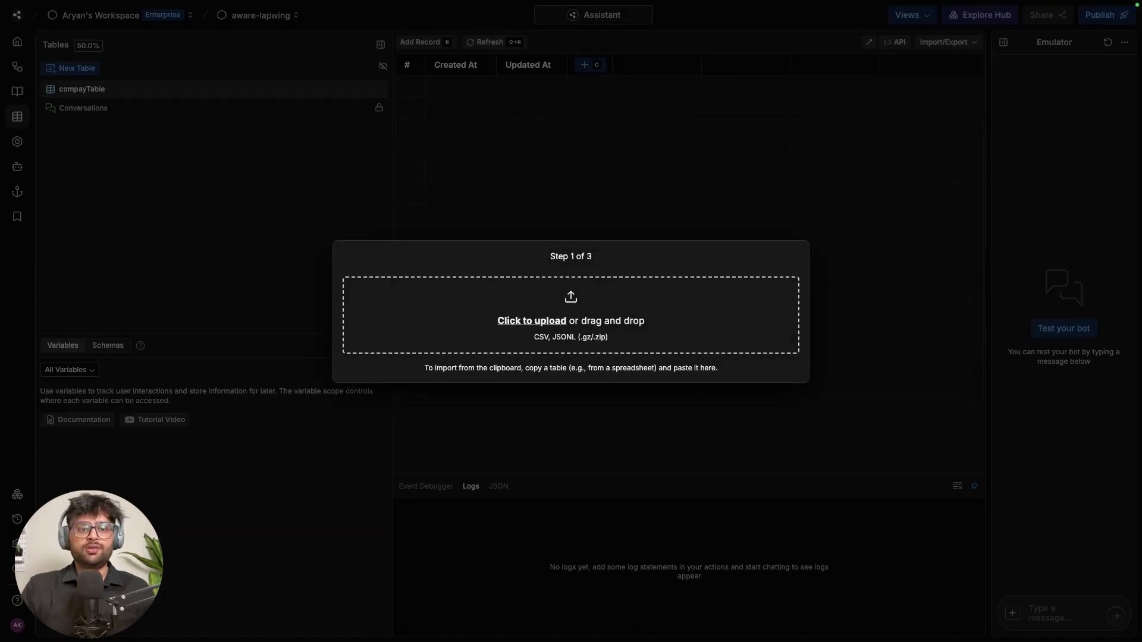
left_click_drag(1006, 542, 591, 301)
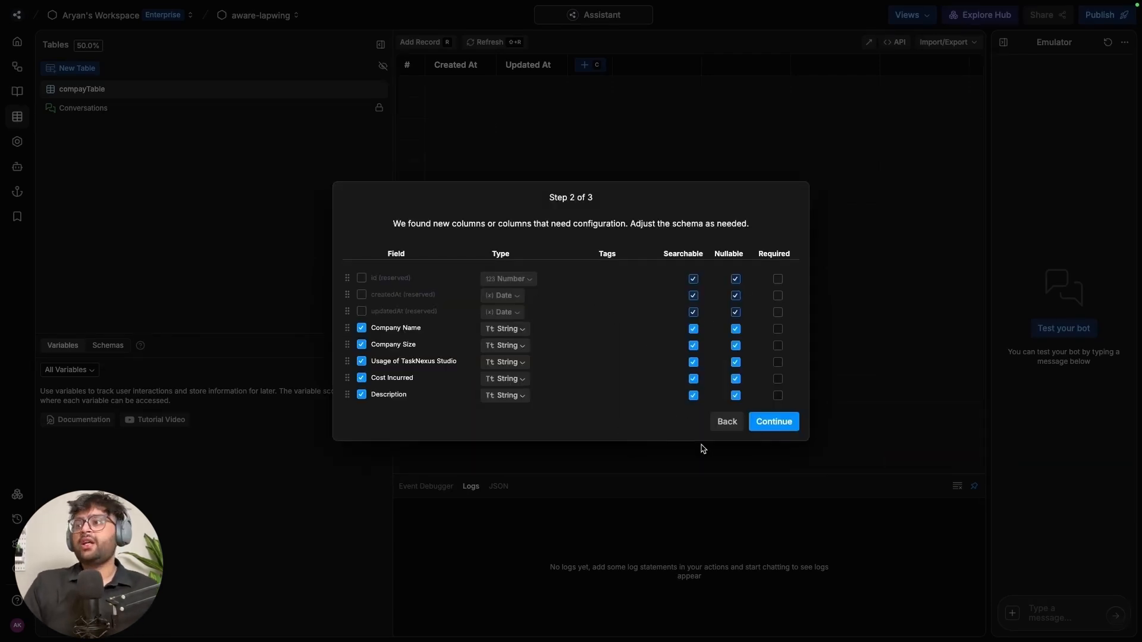
left_click(773, 426)
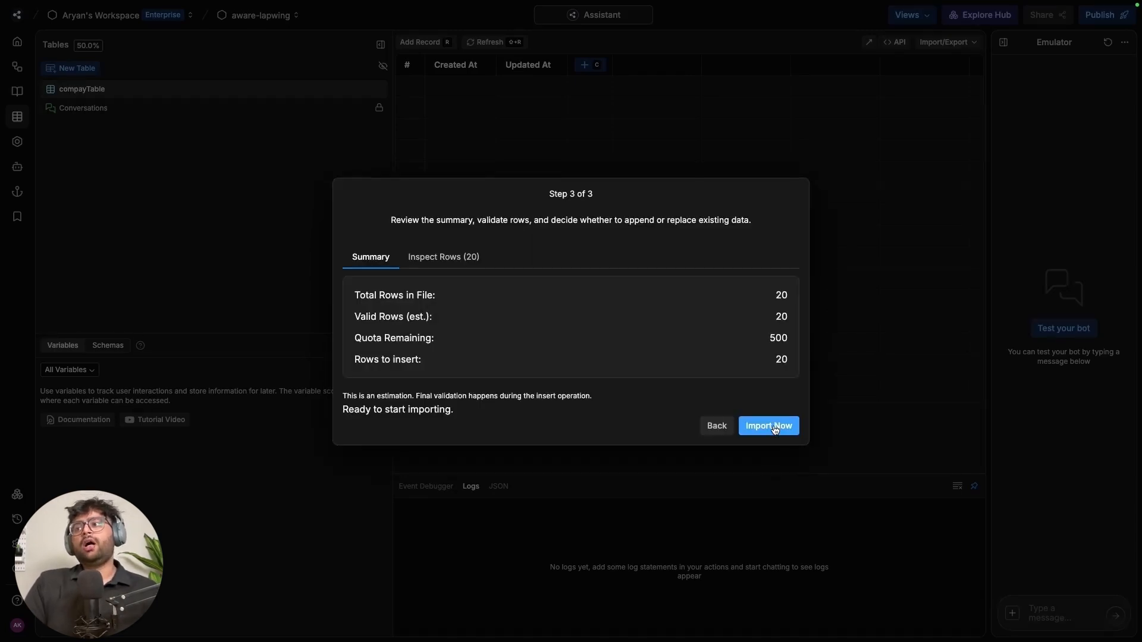
left_click(773, 426)
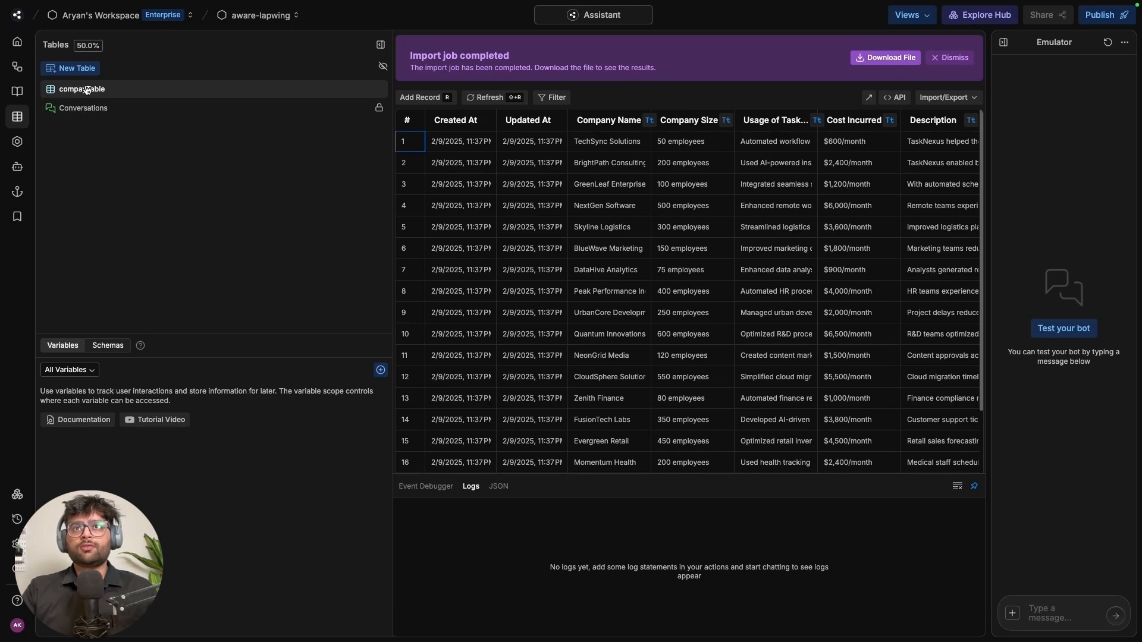
Rename compayTable to companyTable to fix the typo
right_click(186, 98)
left_click(184, 109)
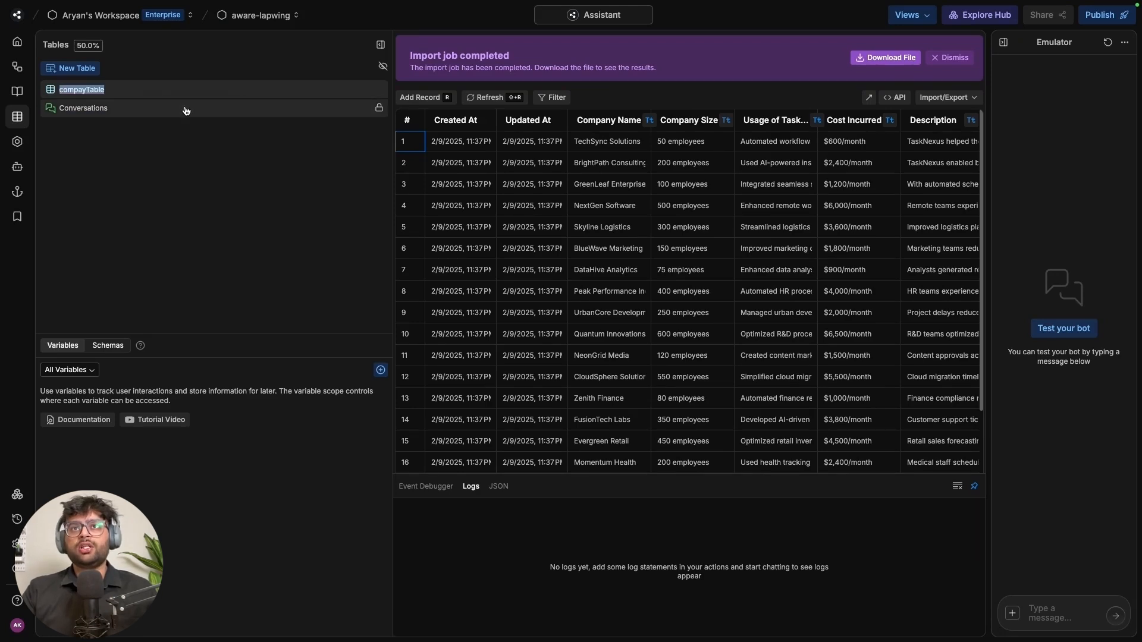
left_click(83, 89)
type("n")
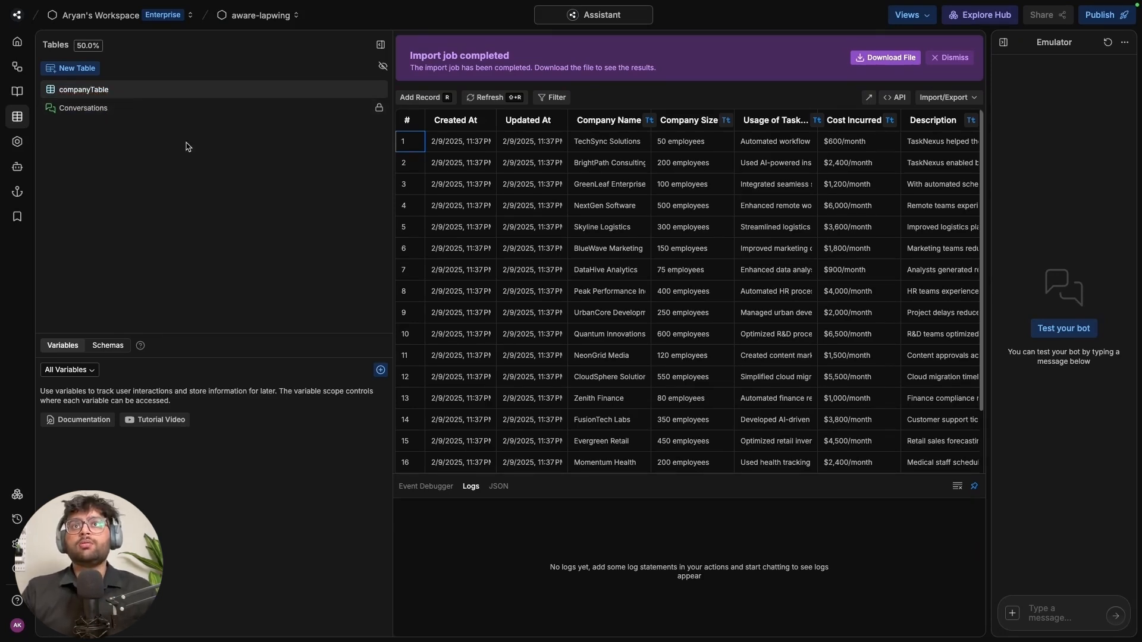
left_click(214, 150)
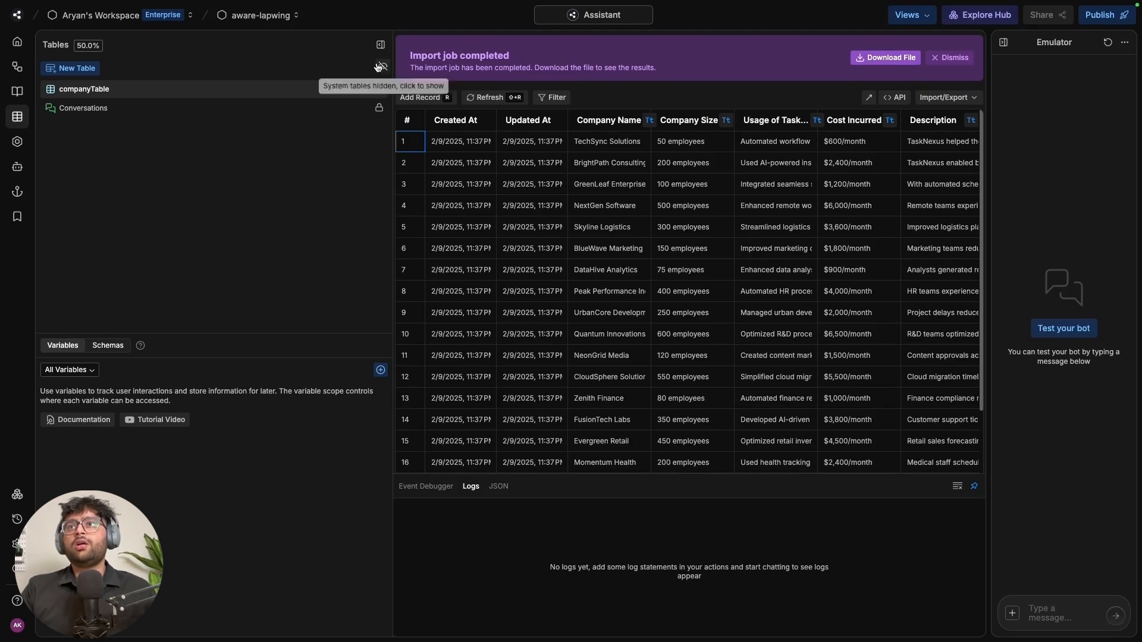
Create a new empty table named leadsTable
left_click(86, 72)
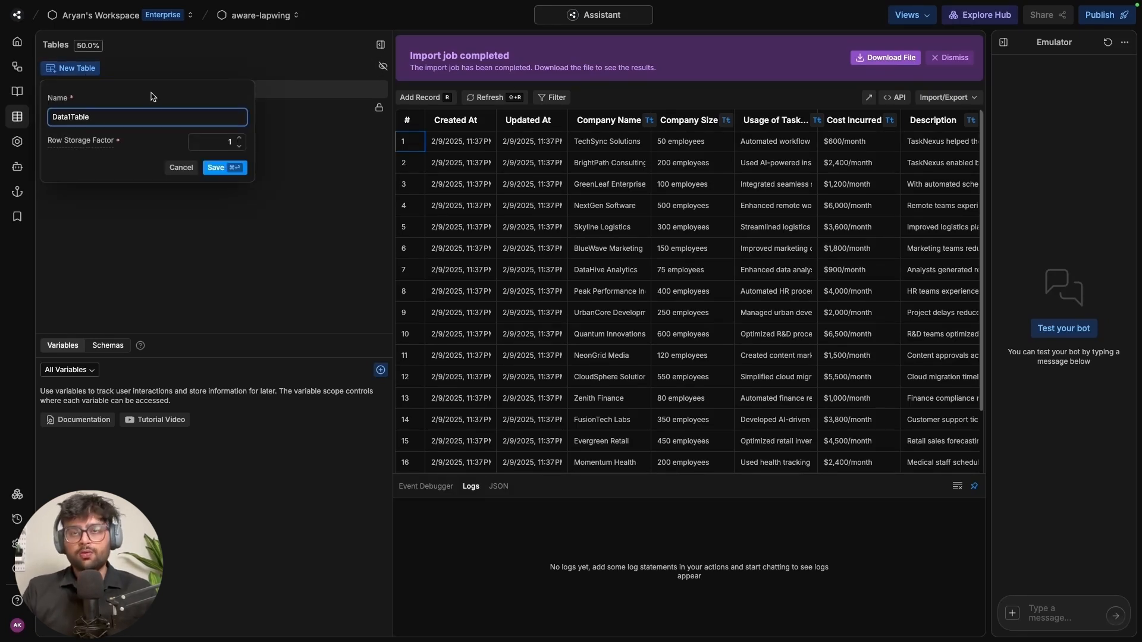
key("BackSpace")
key("BackSpace")
key("BackSpace")
key("BackSpace")
key("BackSpace")
key("BackSpace")
key("BackSpace")
key("BackSpace")
key("BackSpace")
key("BackSpace")
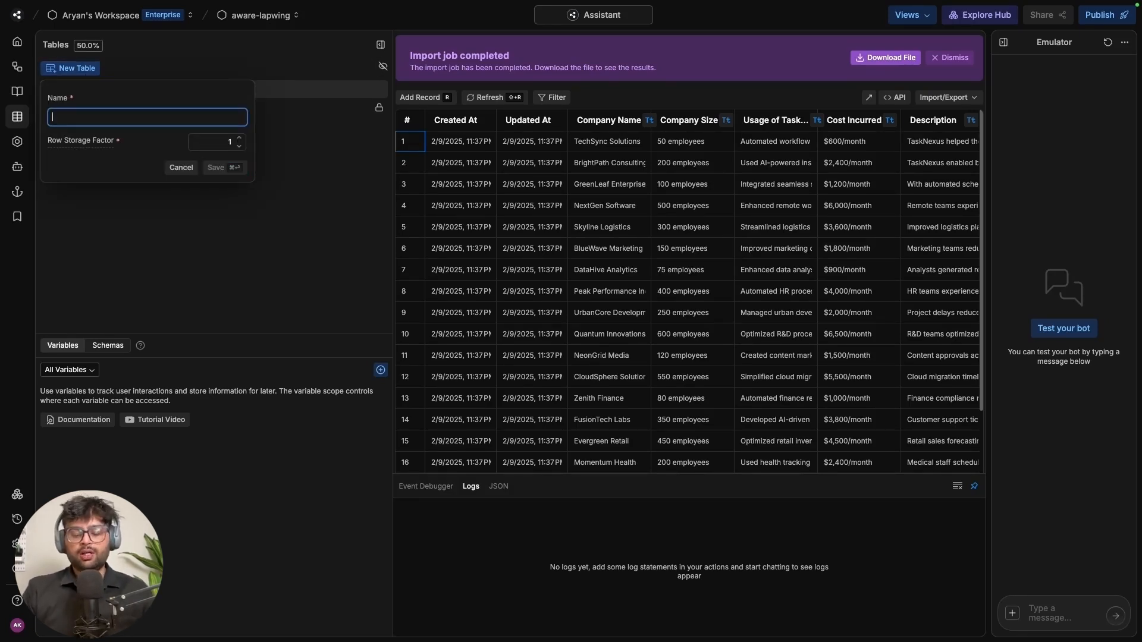
type("leeds")
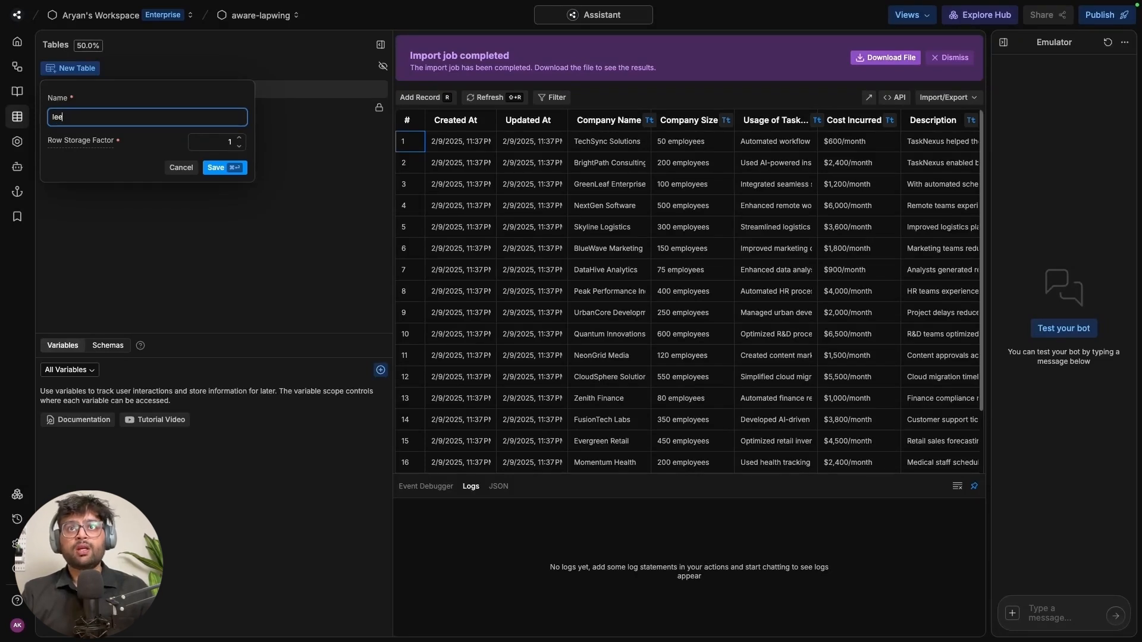
key("BackSpace")
key("BackSpace")
key("BackSpace")
key("BackSpace")
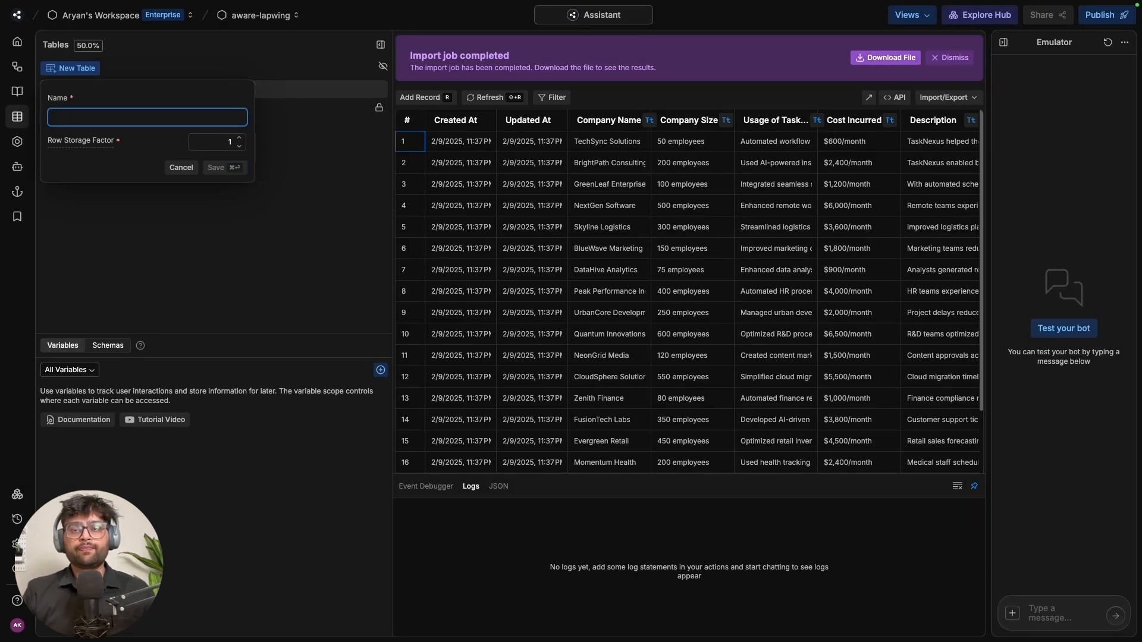
type("leads")
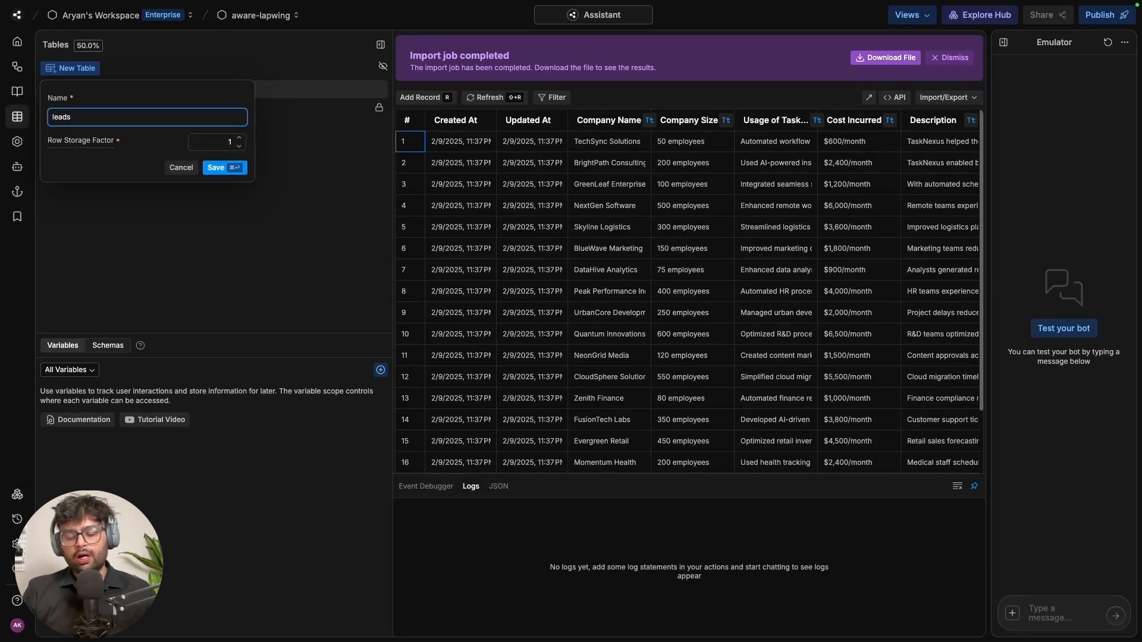
type("Table")
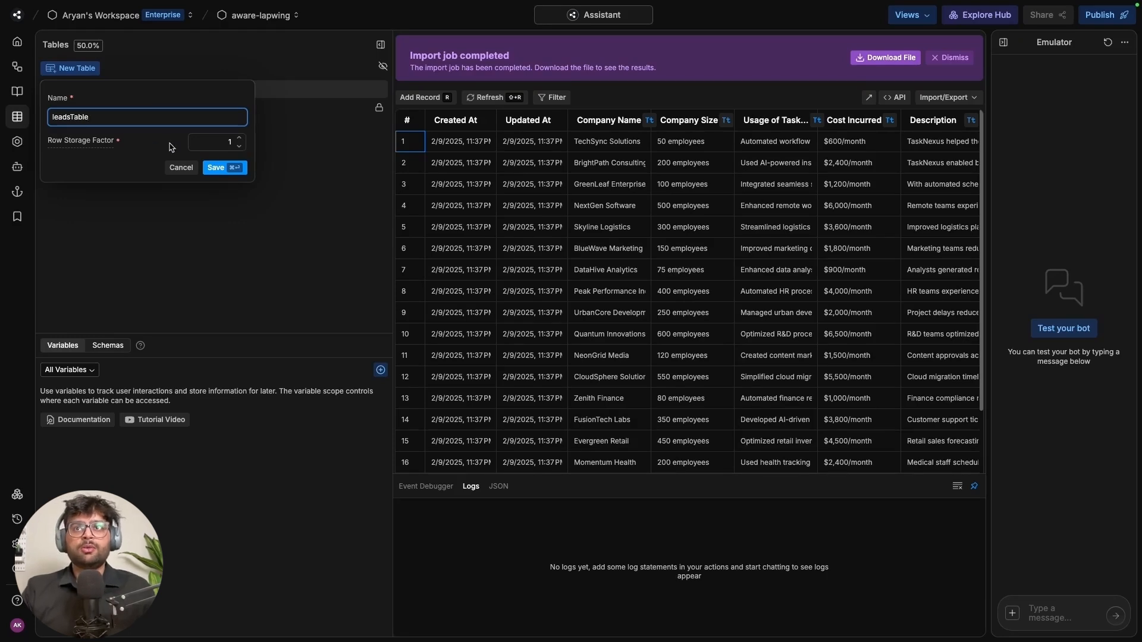
left_click(243, 168)
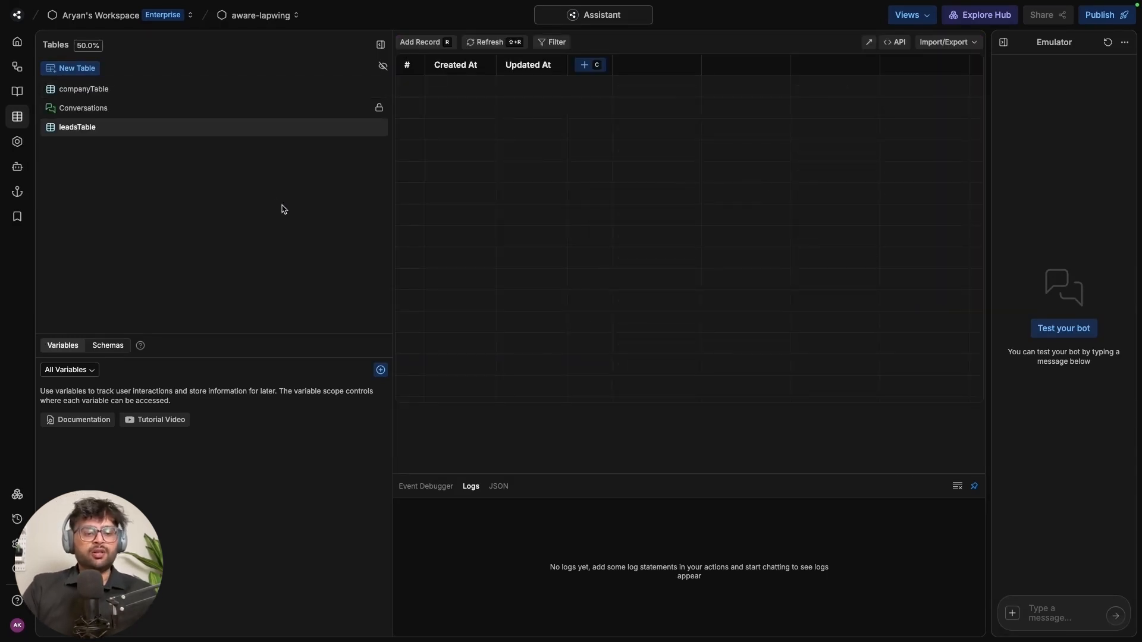
Add String columns userName and userEmail to leadsTable
left_click(584, 65)
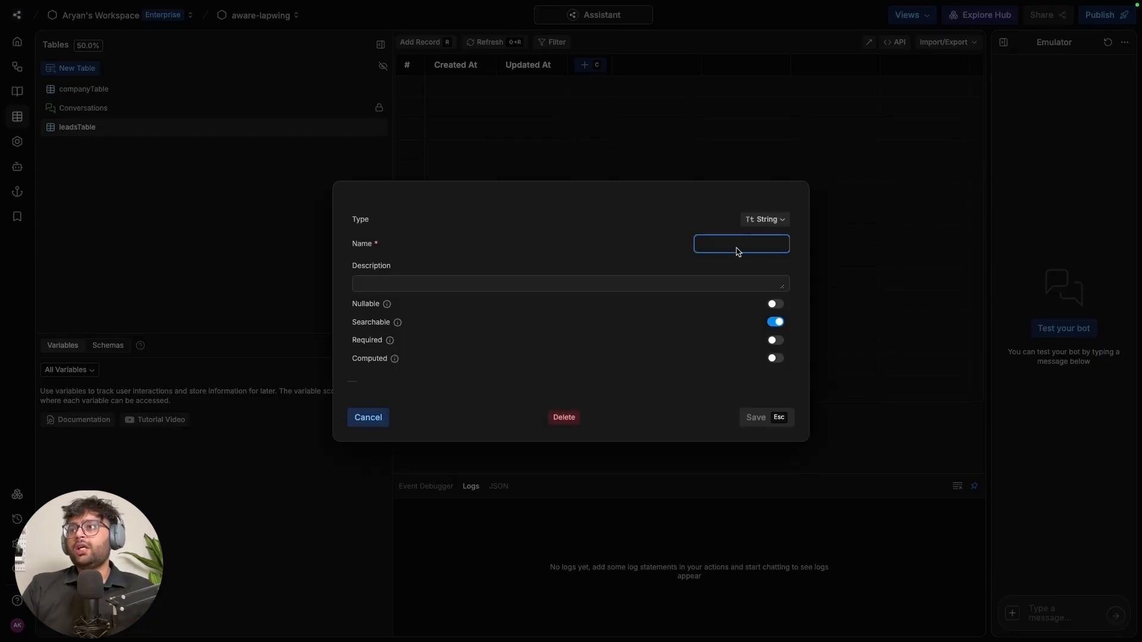
type("use")
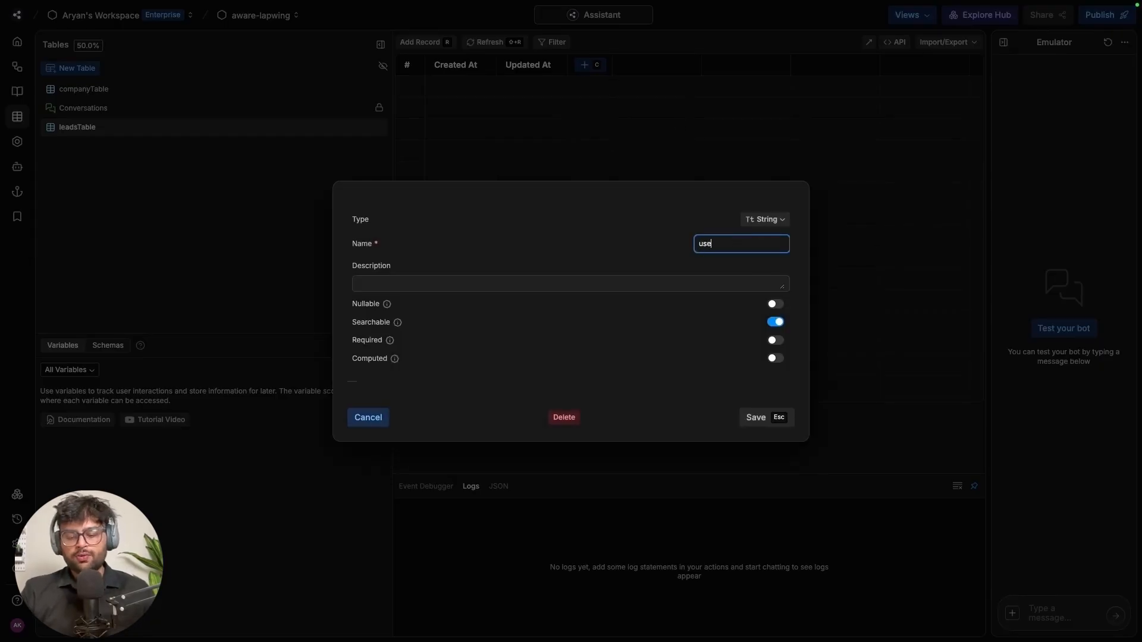
type("rName")
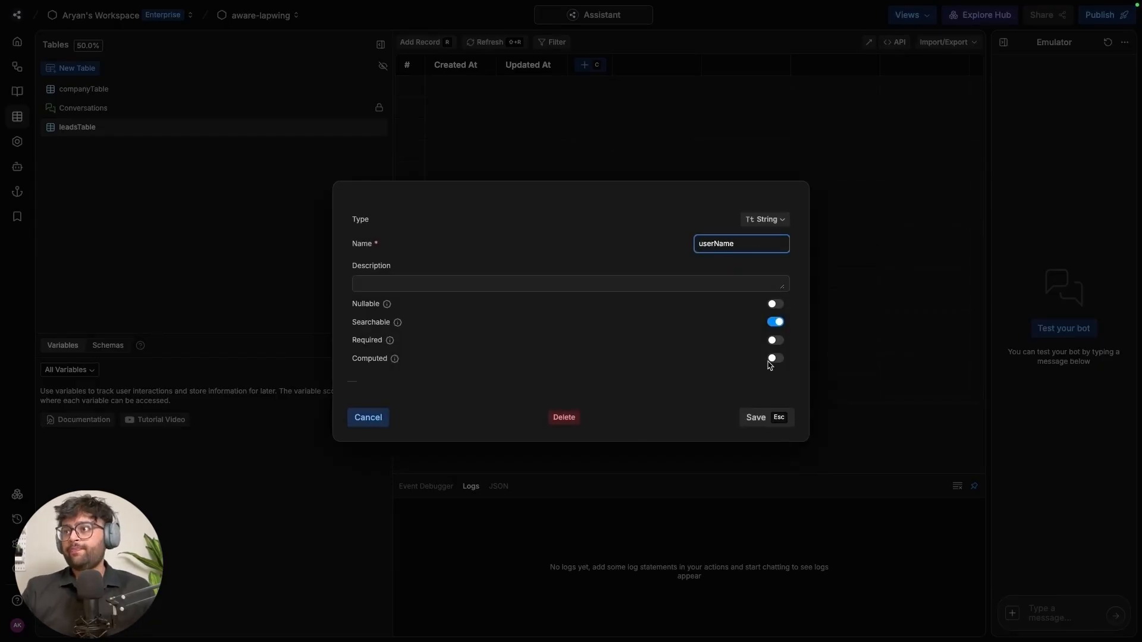
left_click(764, 424)
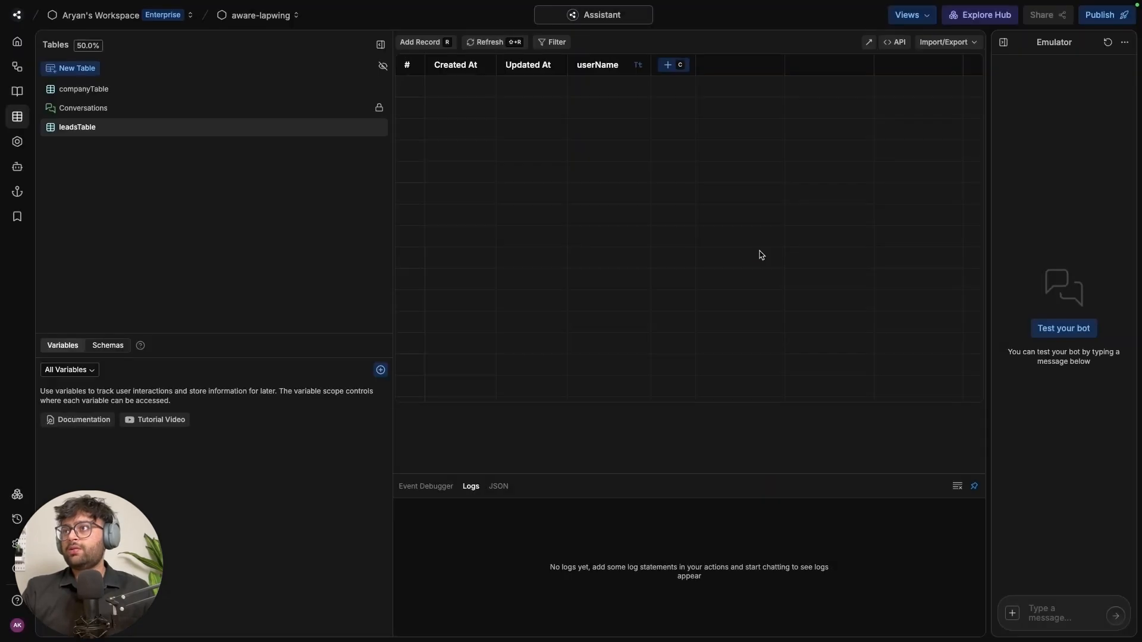
left_click(682, 66)
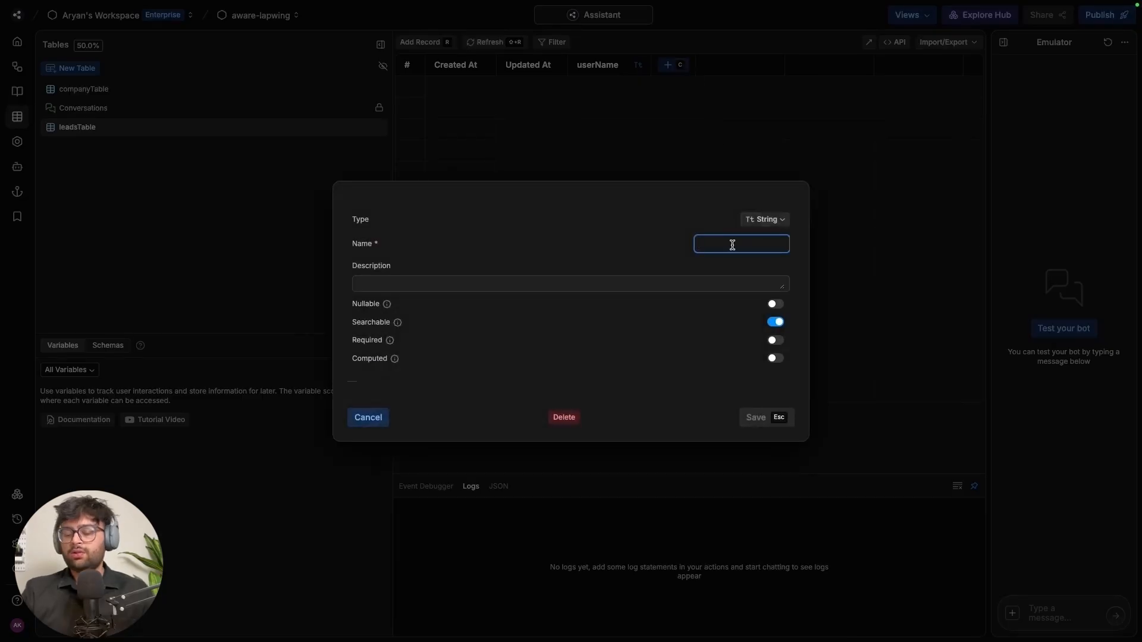
type("userEmail")
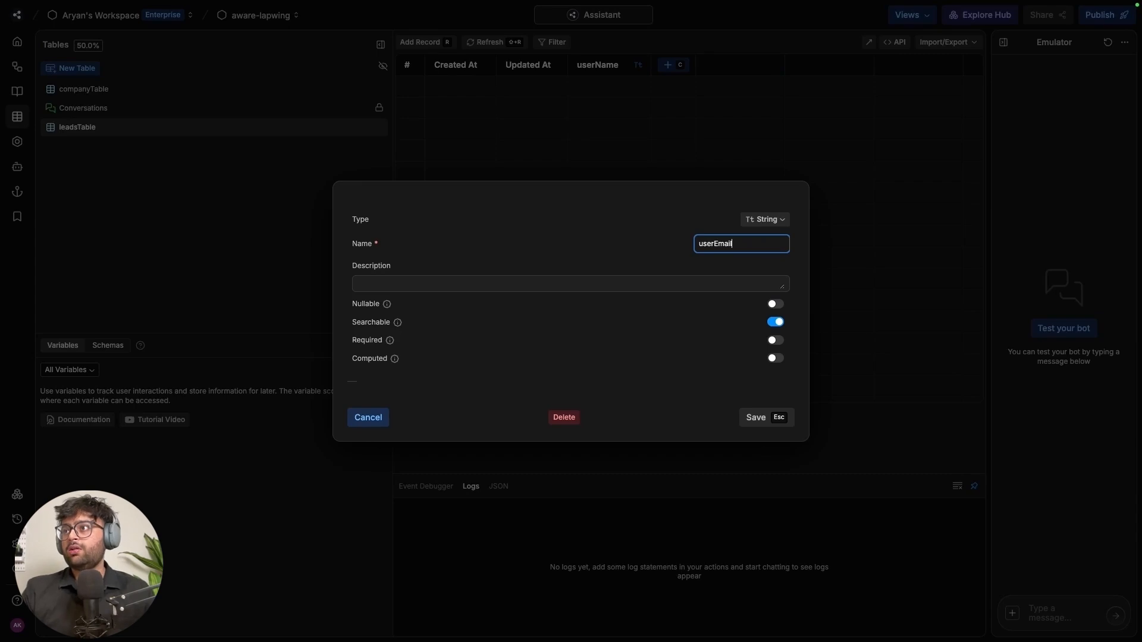
left_click(766, 220)
left_click(766, 220)
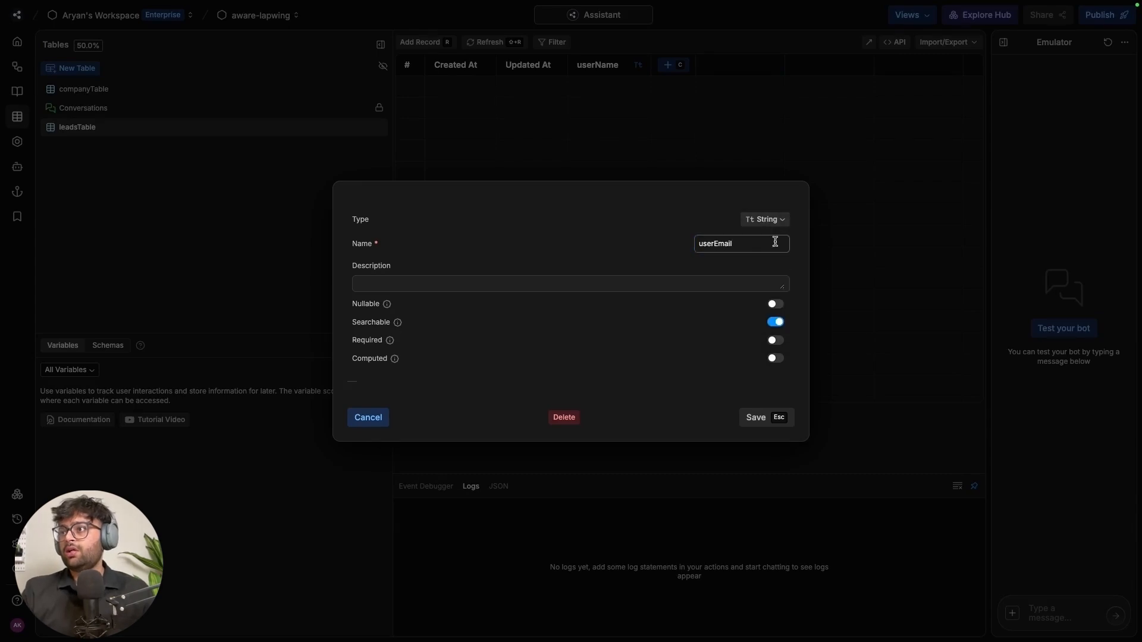
left_click(775, 422)
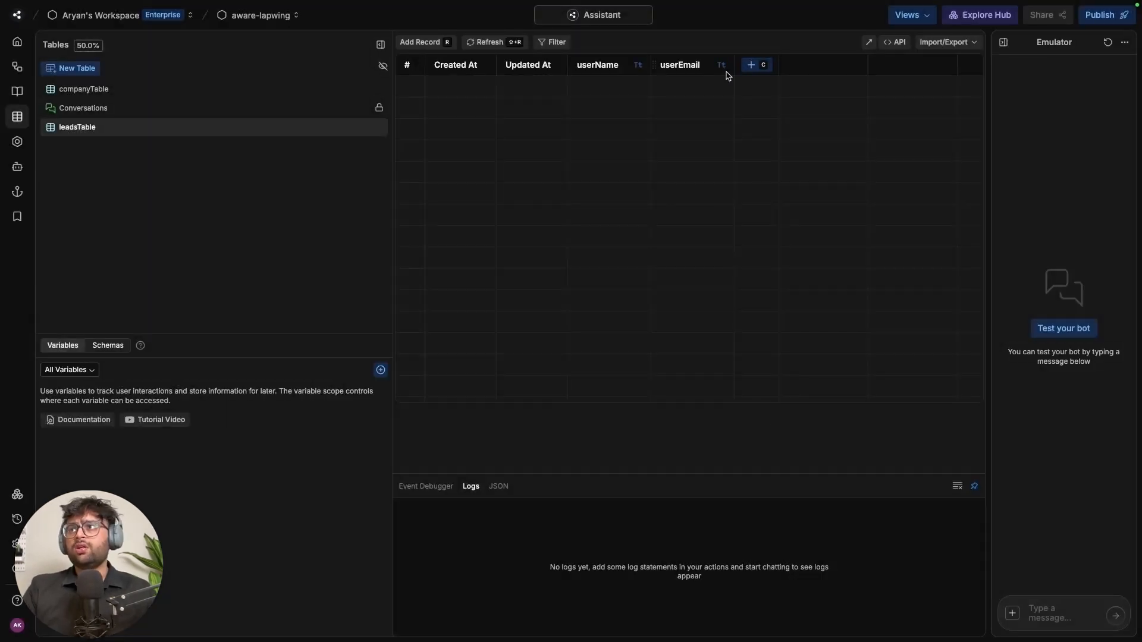
Add a third String column named userCompany
left_click(765, 71)
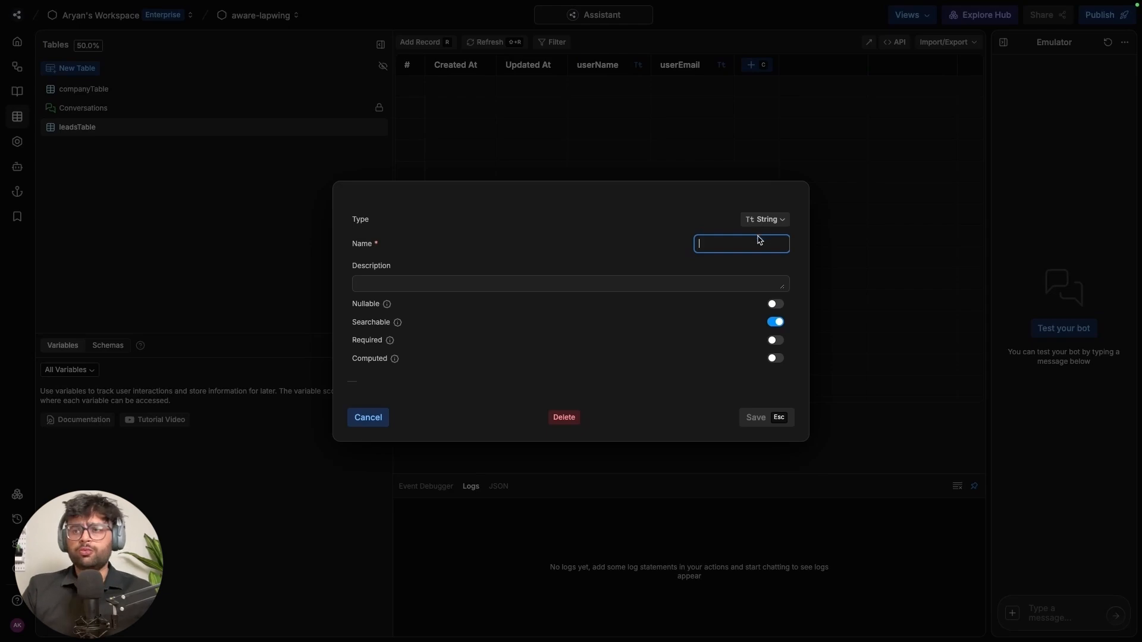
left_click(771, 220)
left_click(767, 221)
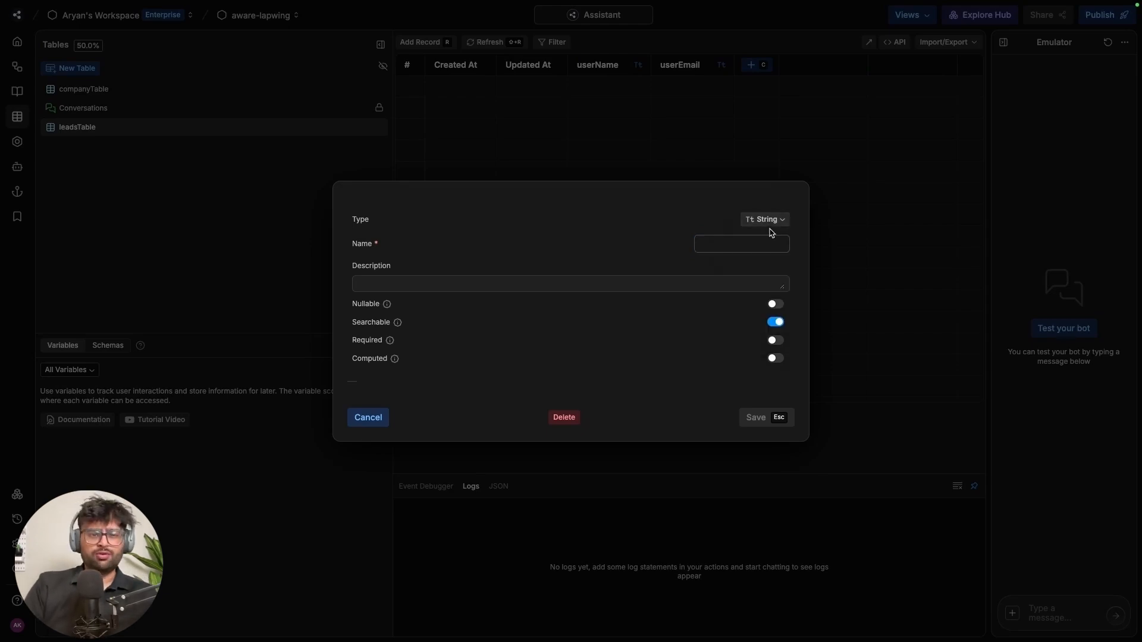
left_click(758, 240)
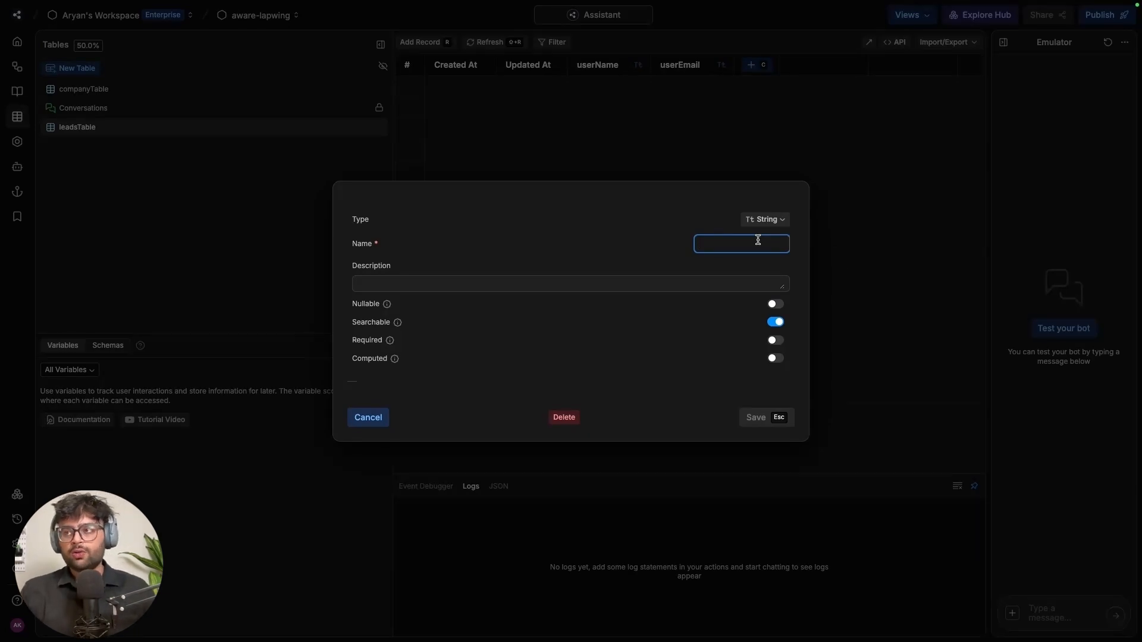
type("user")
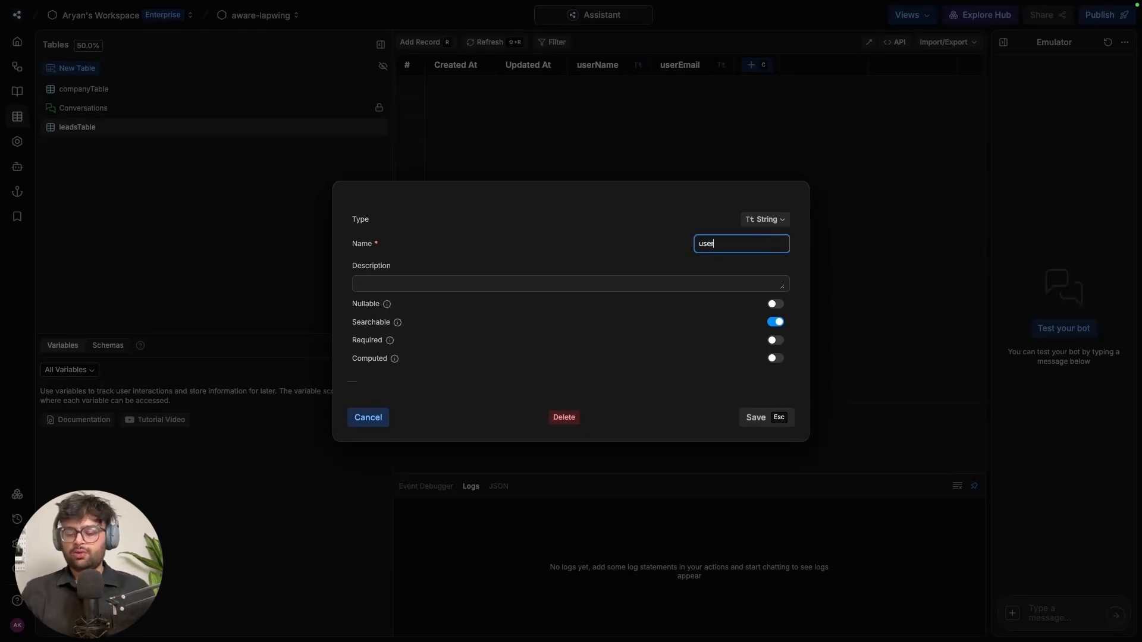
type("Company")
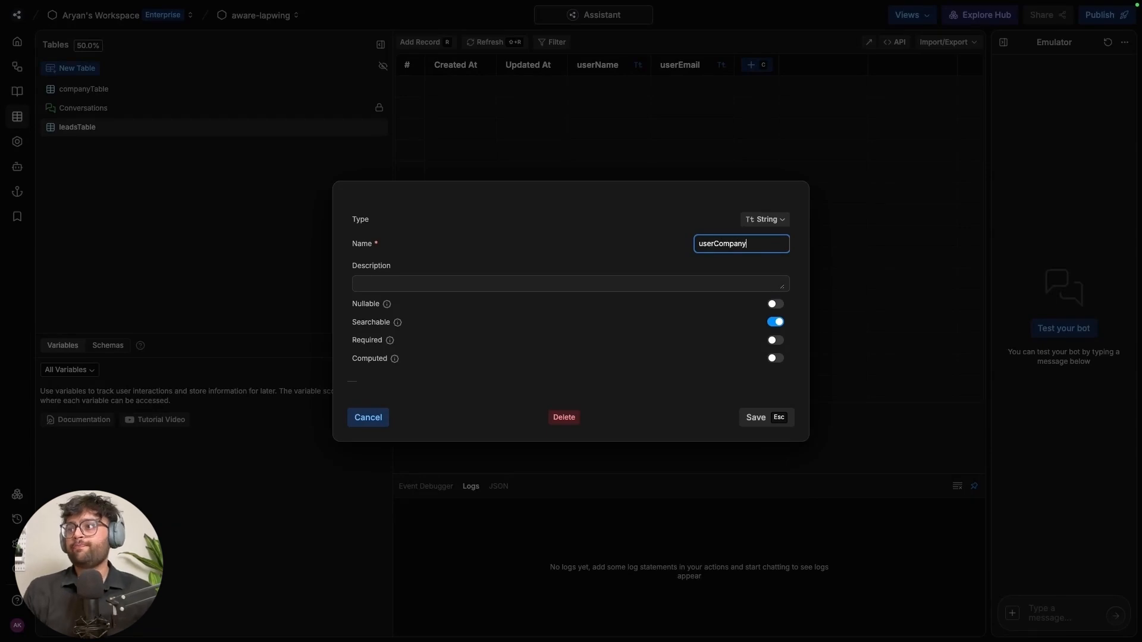
left_click(757, 420)
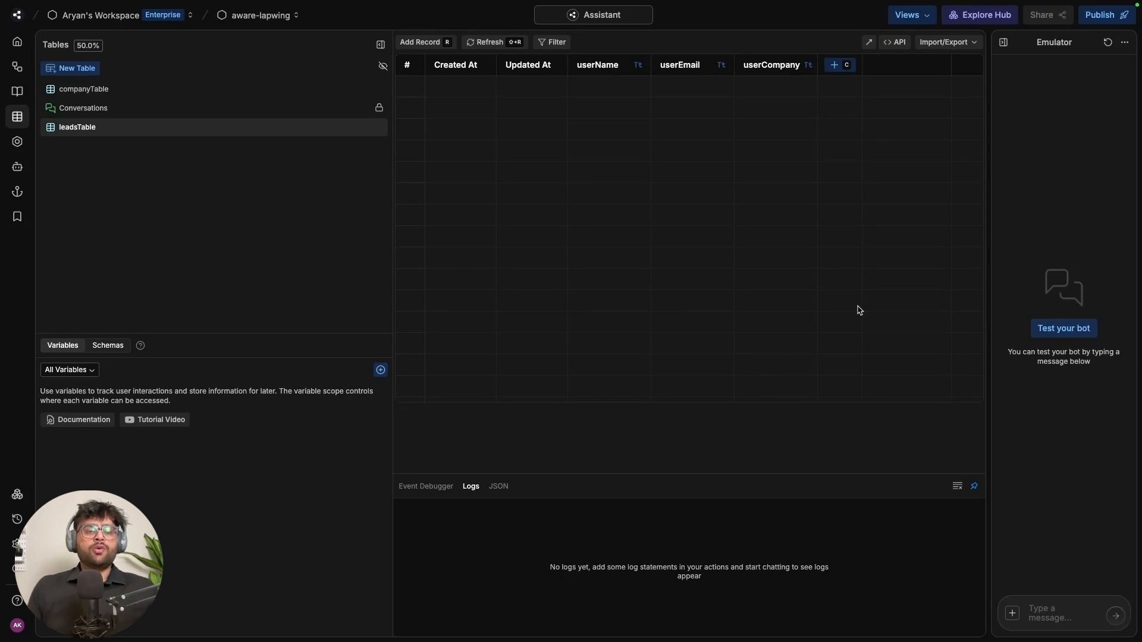
left_click(127, 90)
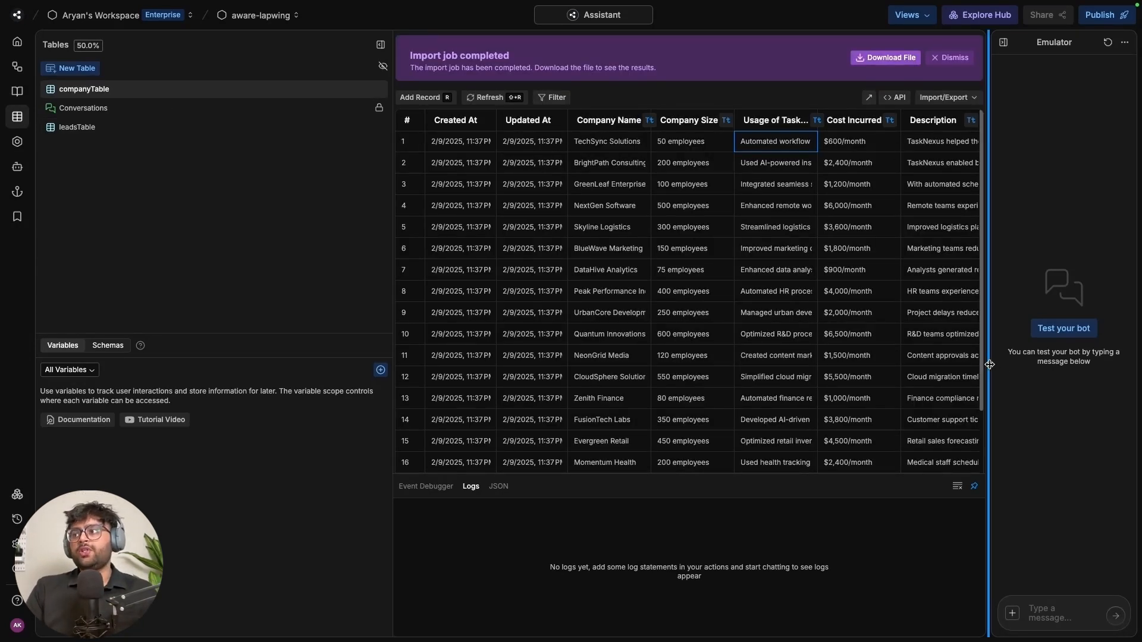
left_click_drag(843, 473, 844, 589)
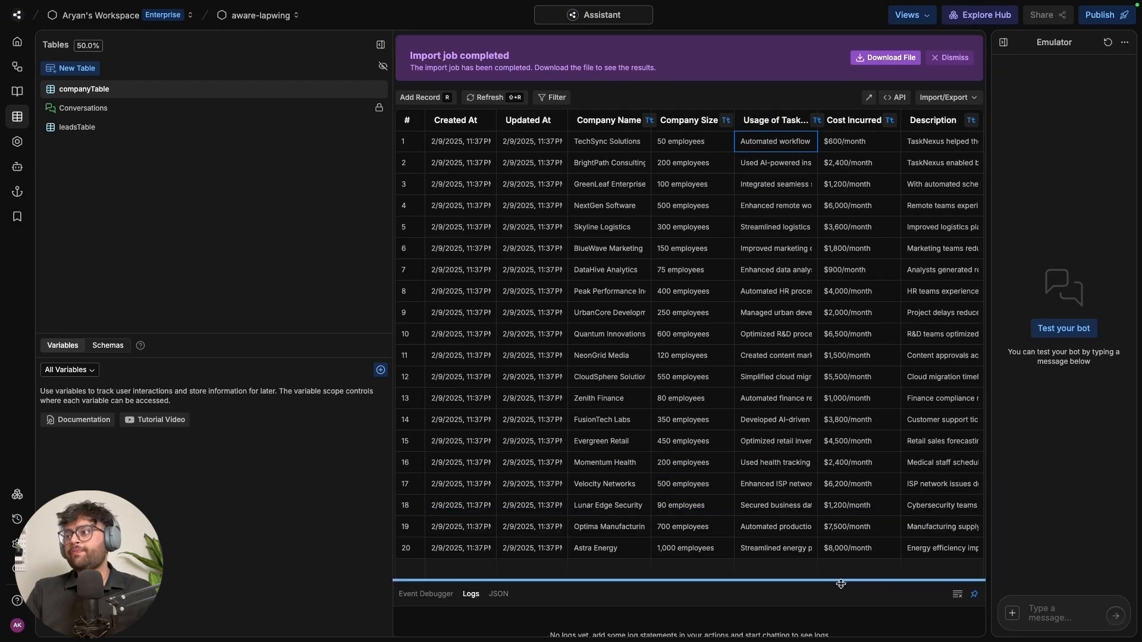
left_click(118, 131)
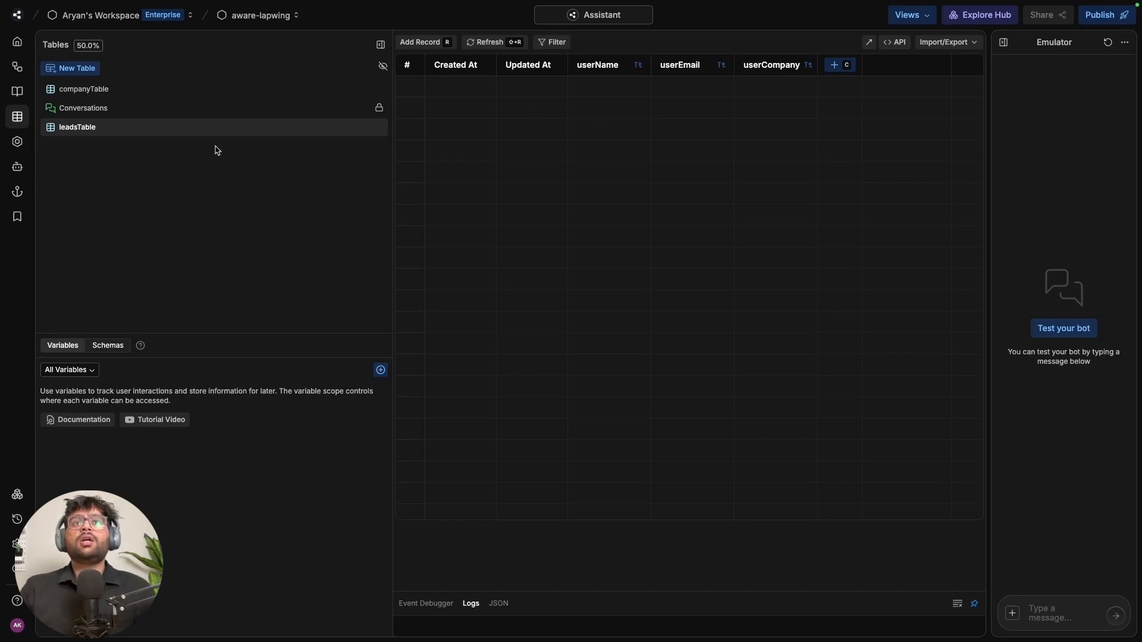
Include companyTable as a table source beside the FAQ document and tasknexus.ai website
left_click(17, 91)
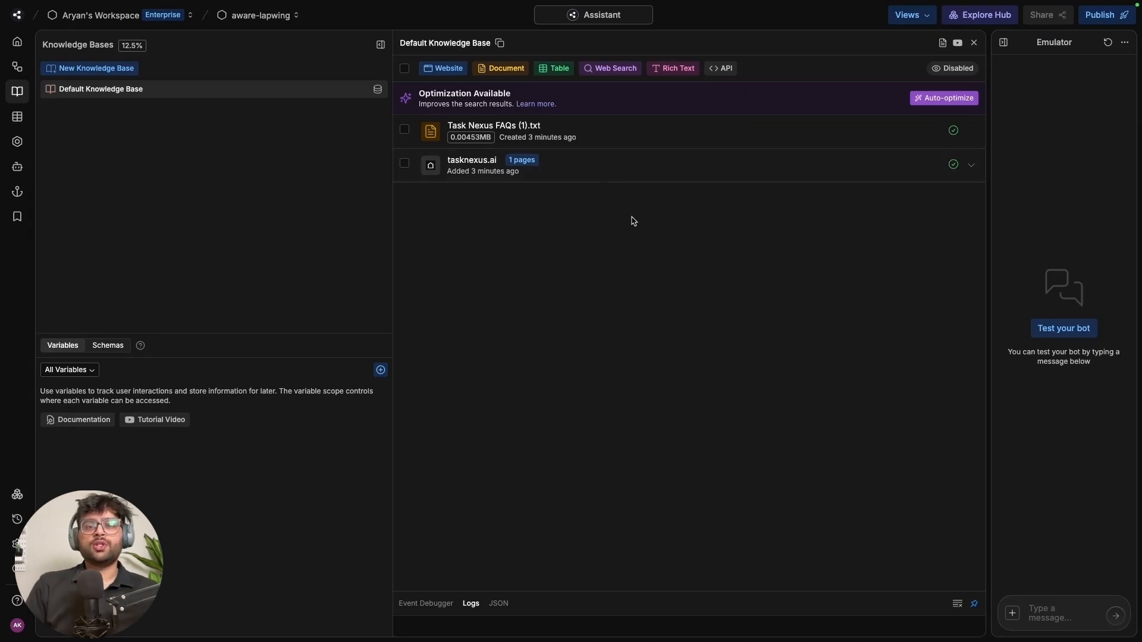
left_click(558, 69)
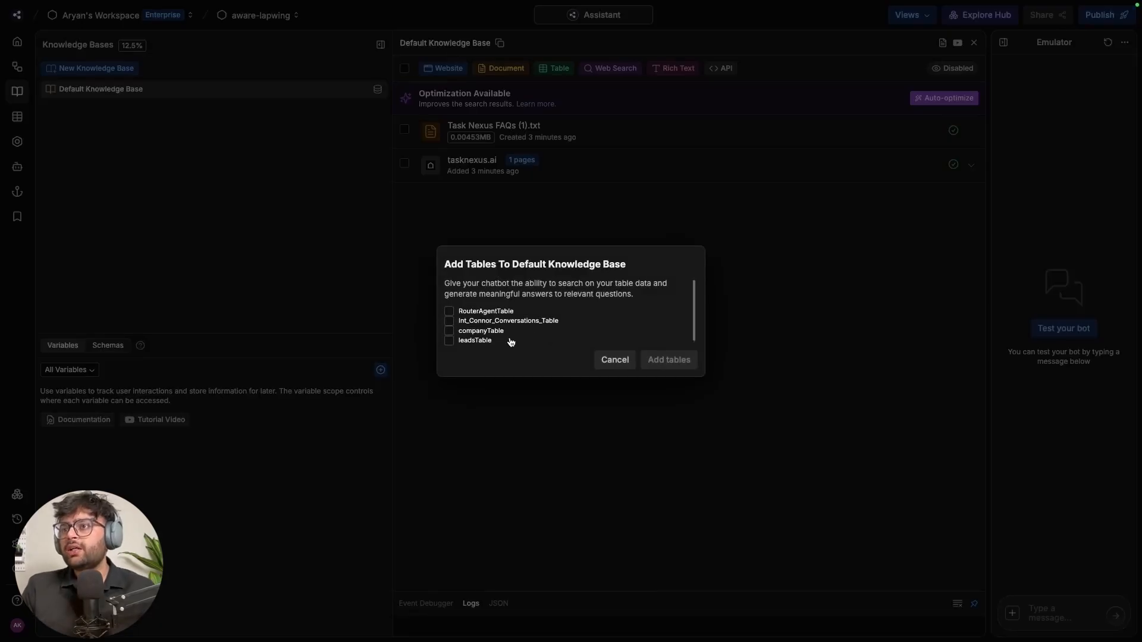
left_click(476, 331)
left_click(670, 360)
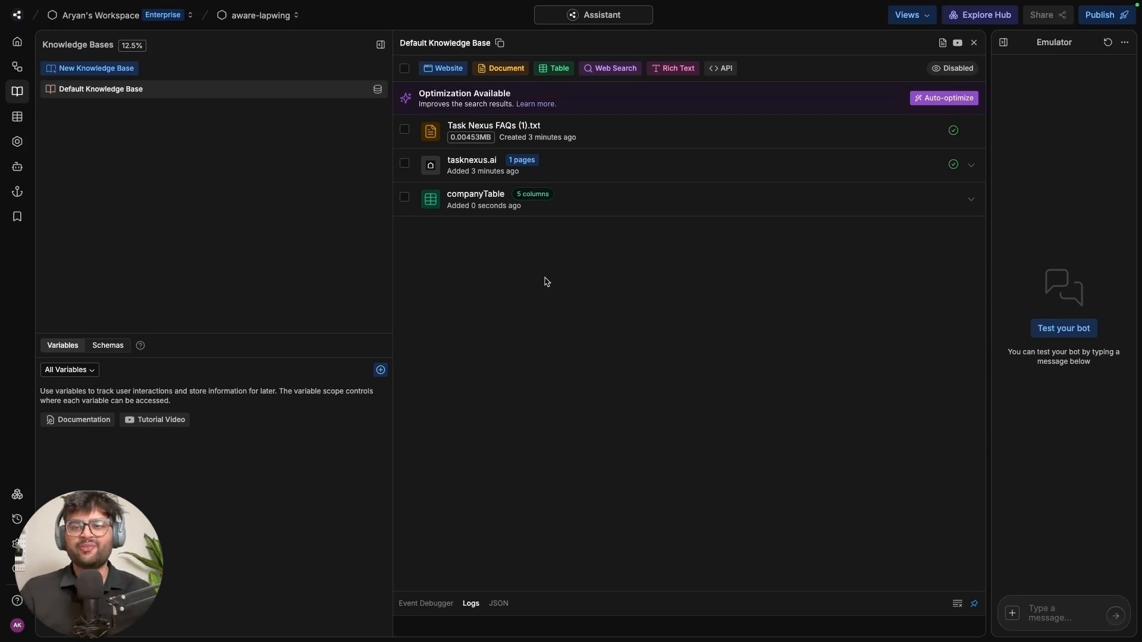
In the Main workflow, move the End node lower on the canvas
left_click(16, 72)
left_click_drag(701, 525, 637, 449)
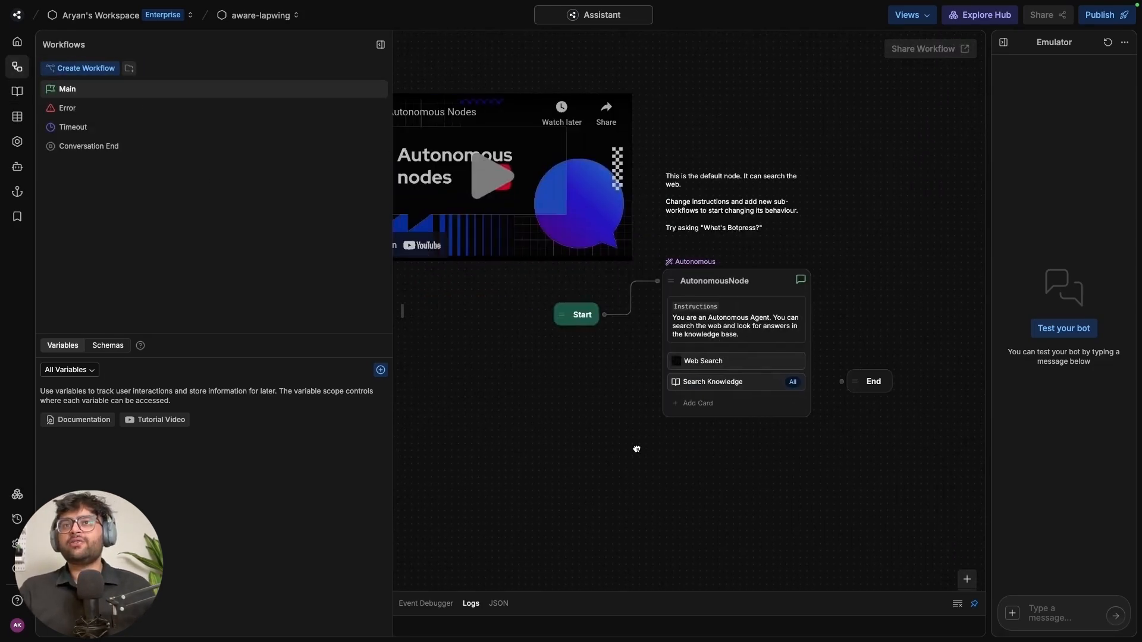
left_click_drag(393, 339, 222, 334)
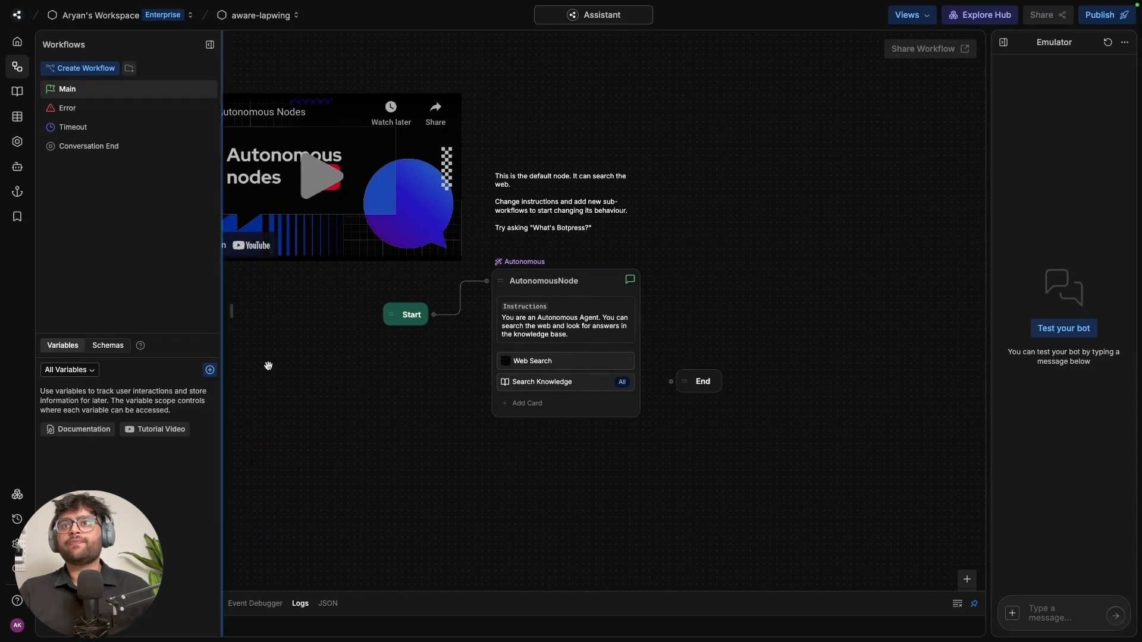
left_click_drag(391, 435, 380, 392)
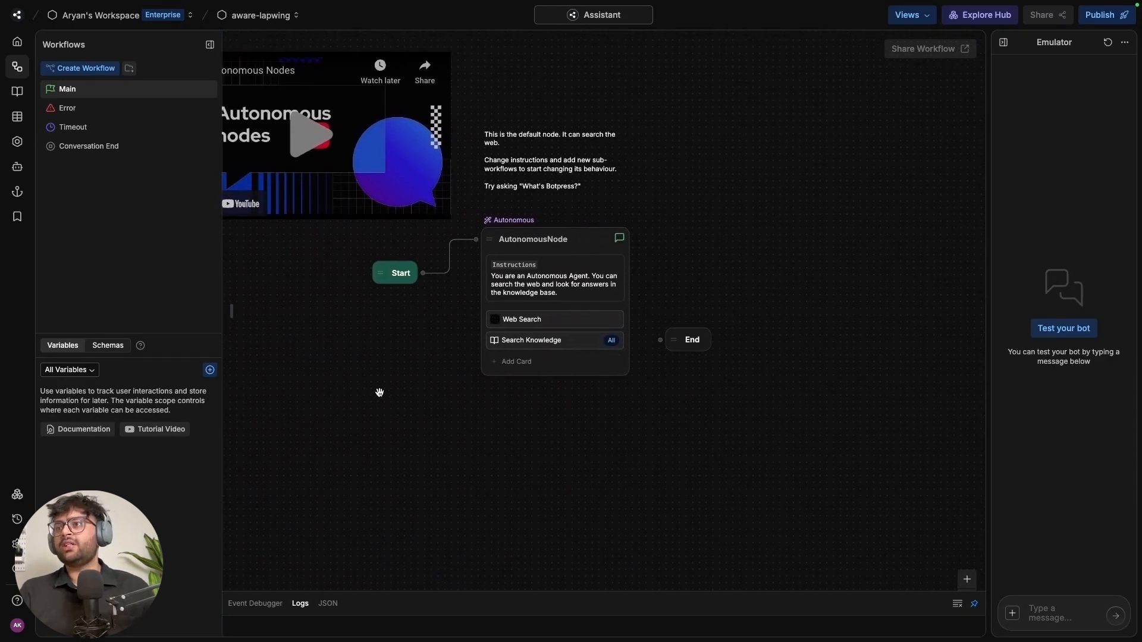
left_click(584, 167)
left_click(678, 175)
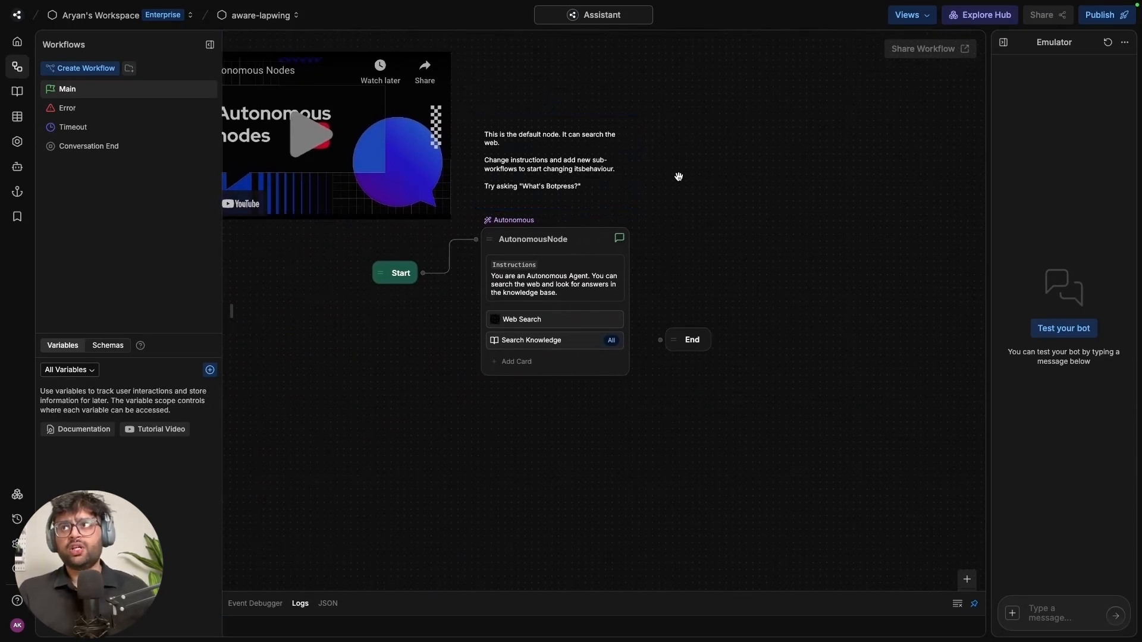
left_click_drag(696, 339, 891, 529)
left_click_drag(776, 416, 639, 379)
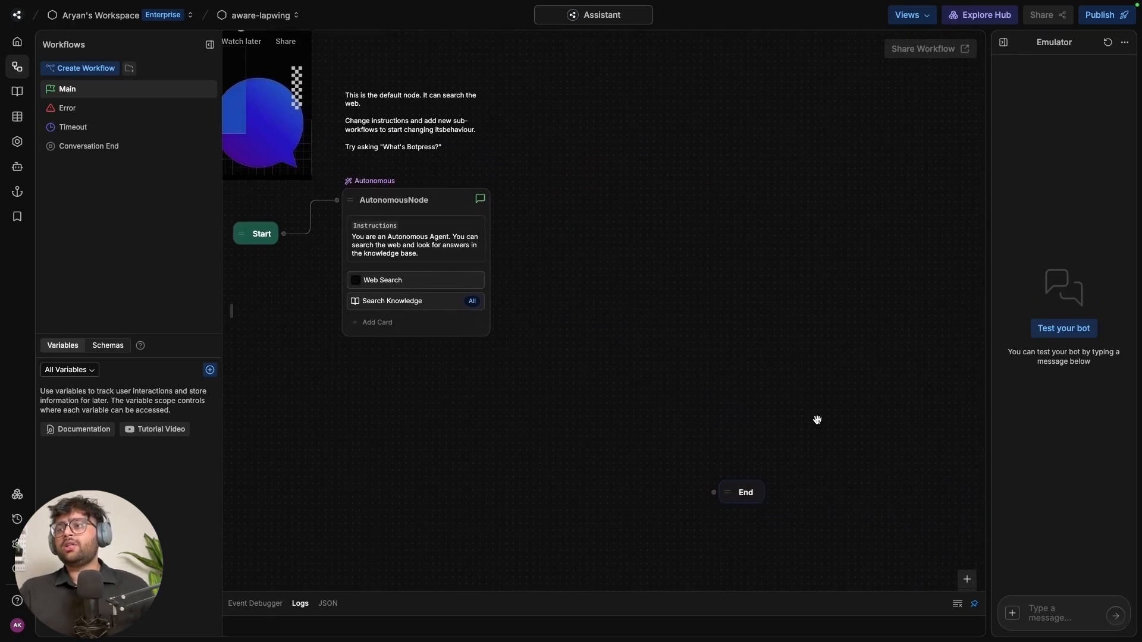
left_click_drag(745, 495, 584, 548)
left_click_drag(634, 379, 695, 404)
Delete the AutonomousNode from the Main workflow
left_click(451, 224)
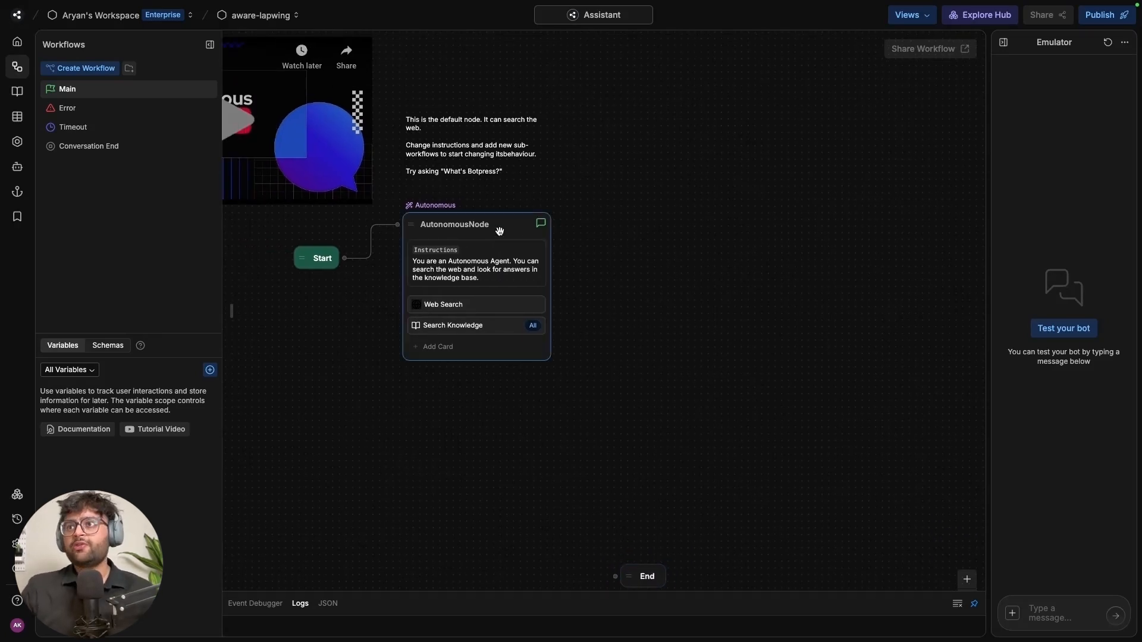
left_click(513, 233)
key("Delete")
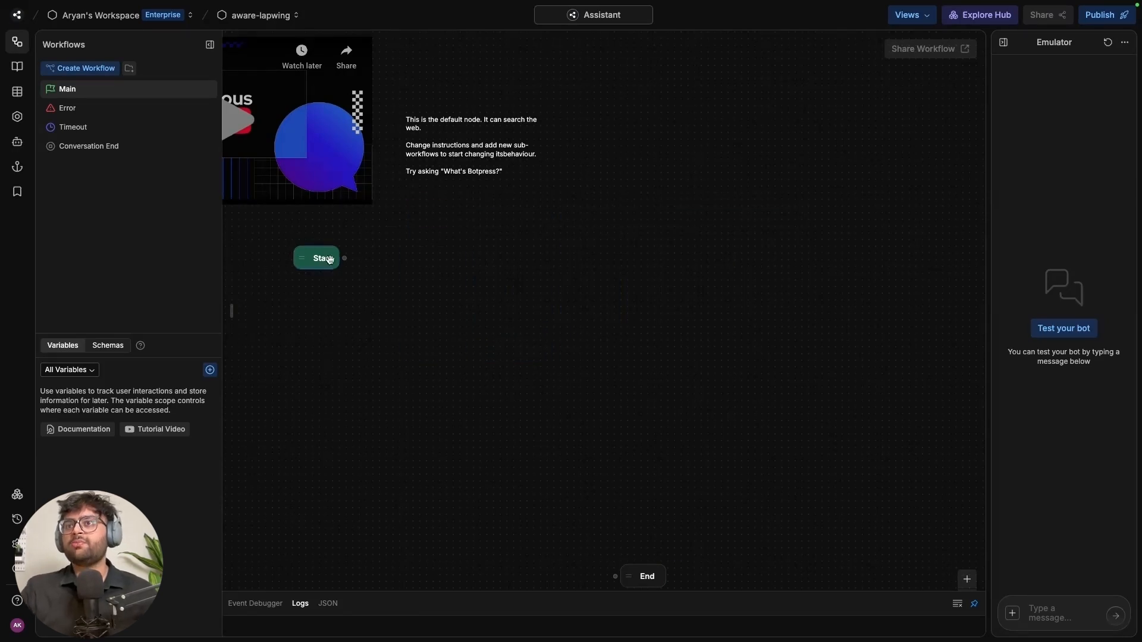
Add node Standard1 with a Text card 'Hi there! 👋 I'm here to help…', greeting on its own line
right_click(445, 250)
left_click(478, 271)
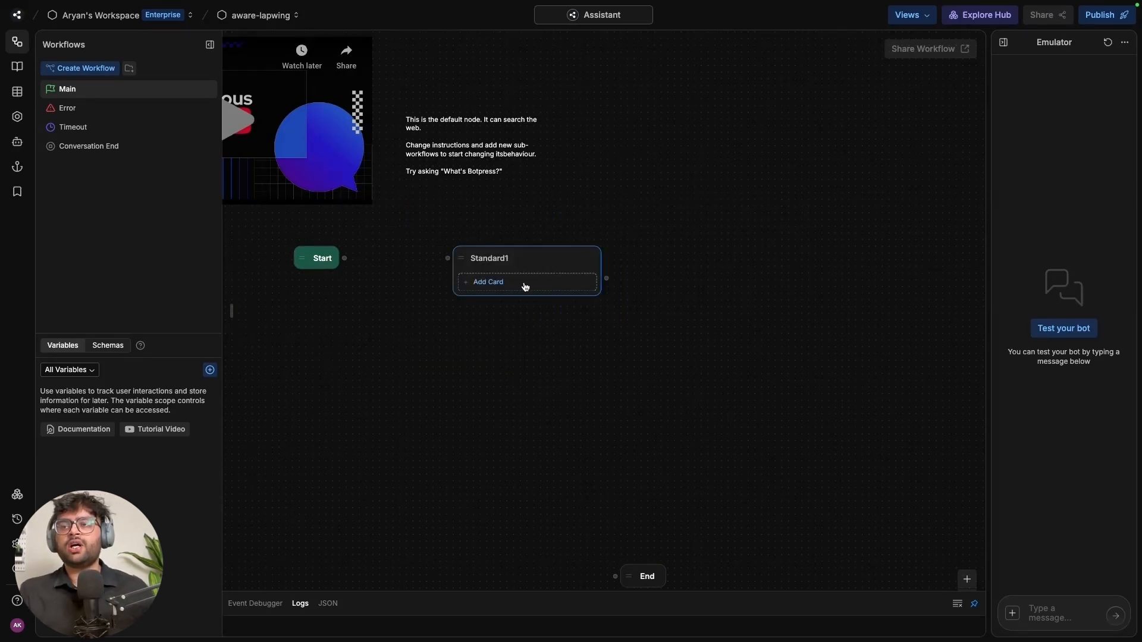
left_click(524, 286)
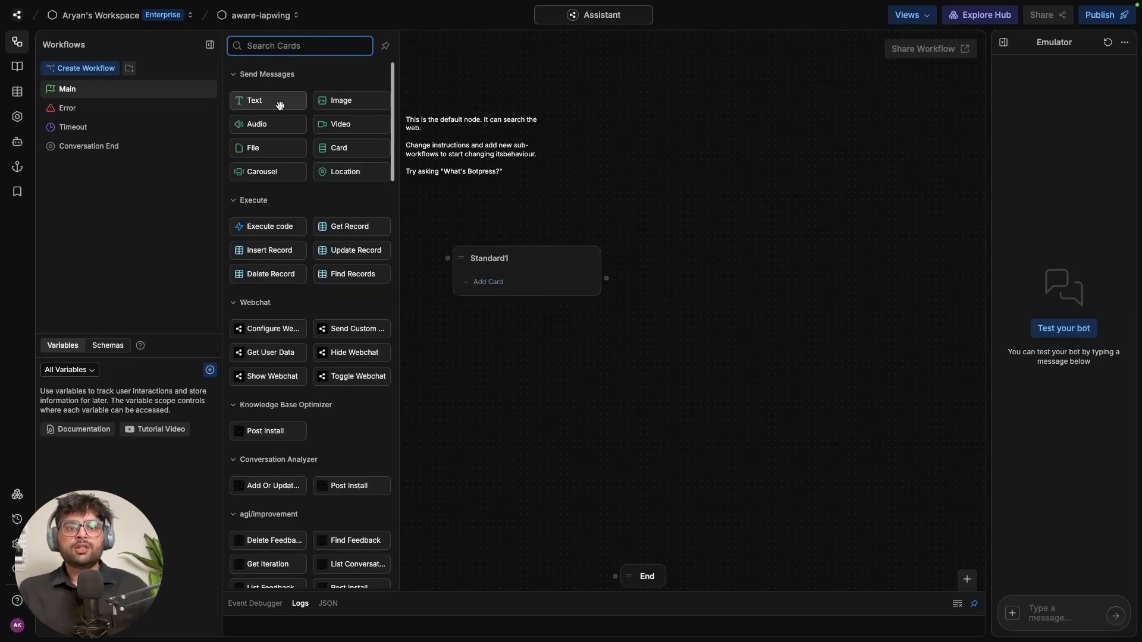
left_click(255, 100)
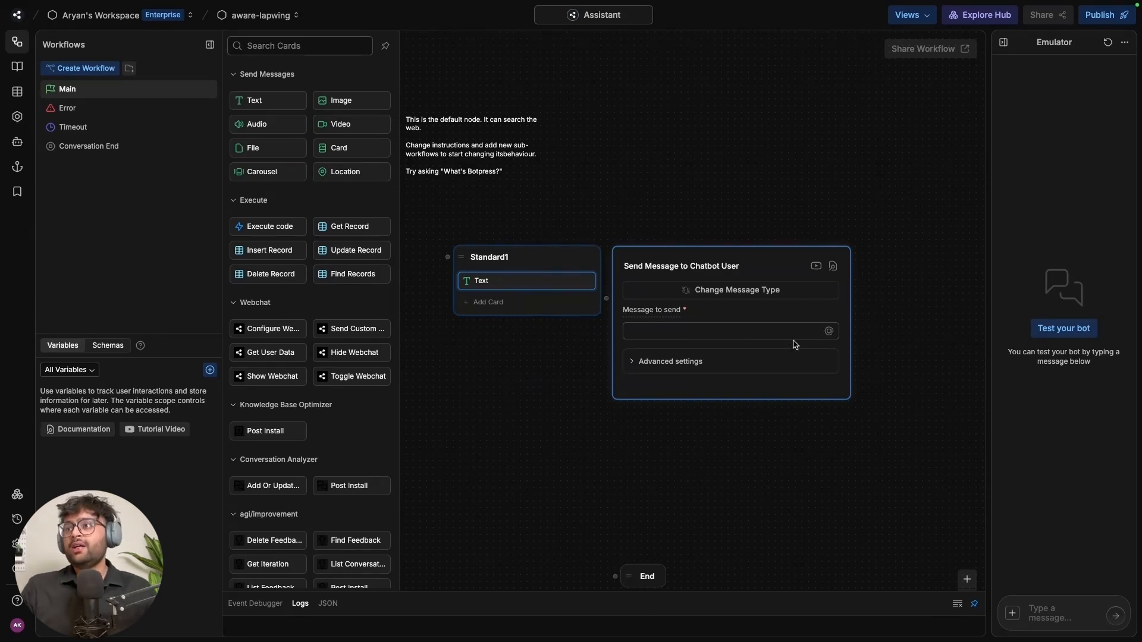
left_click(698, 332)
type("Hi there! 👋 I'm here to help you navigate our site, answer your questions, and assist with anything you need. Whether you're looking for information, support, or just exploring, let me know how I can help!")
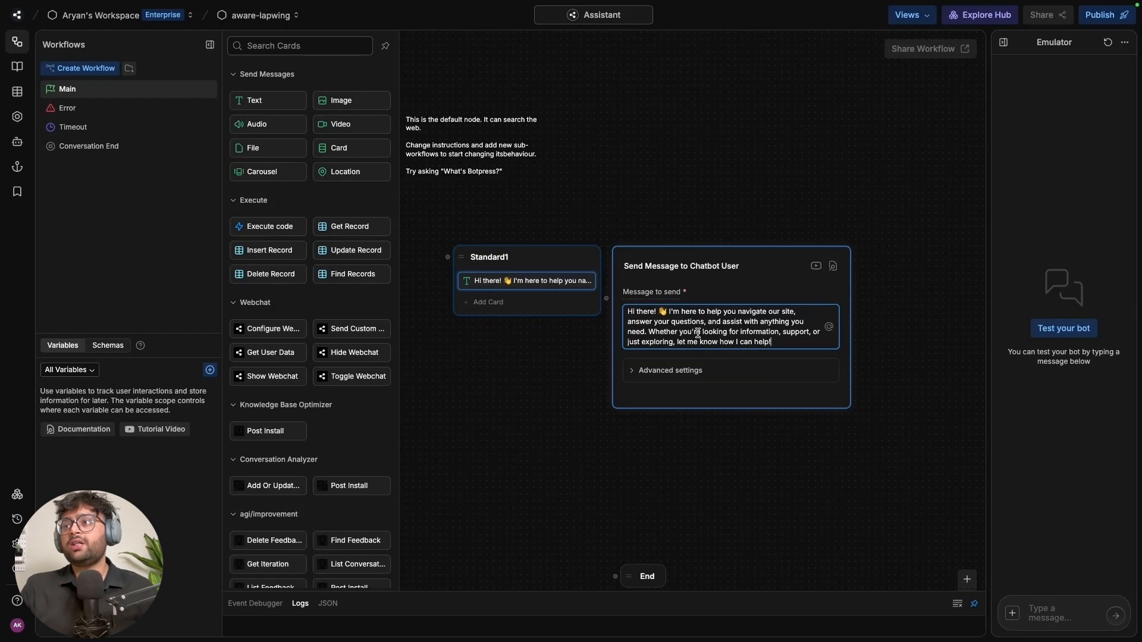
left_click(668, 312)
key("Return")
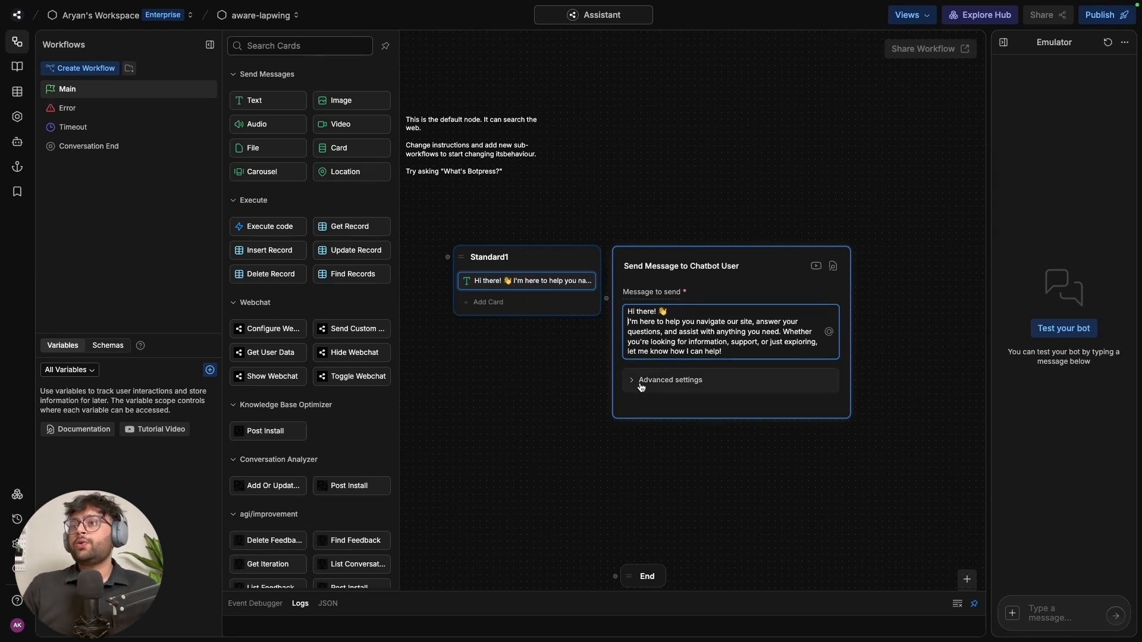
left_click(568, 336)
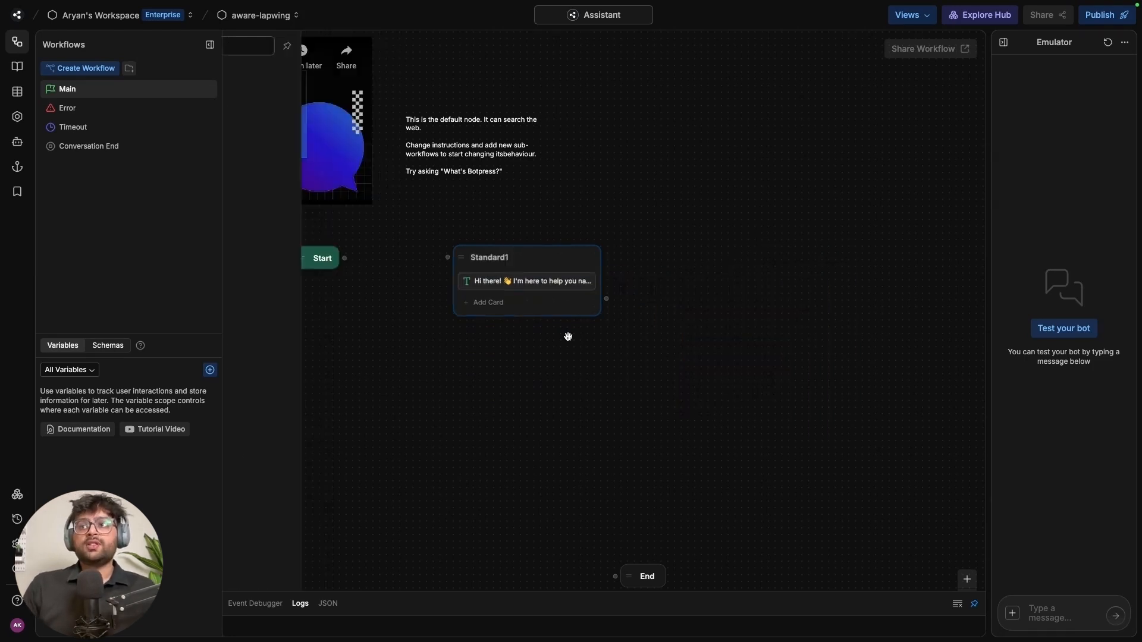
Add a Single Choice card with three choice options to Standard1
left_click(543, 258)
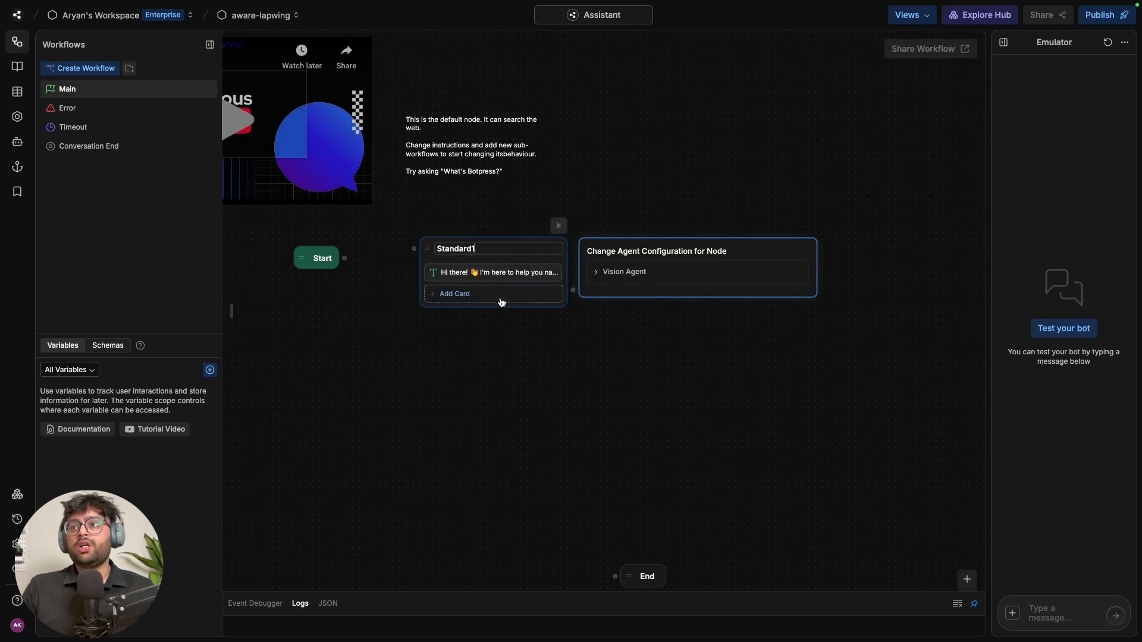
left_click(500, 296)
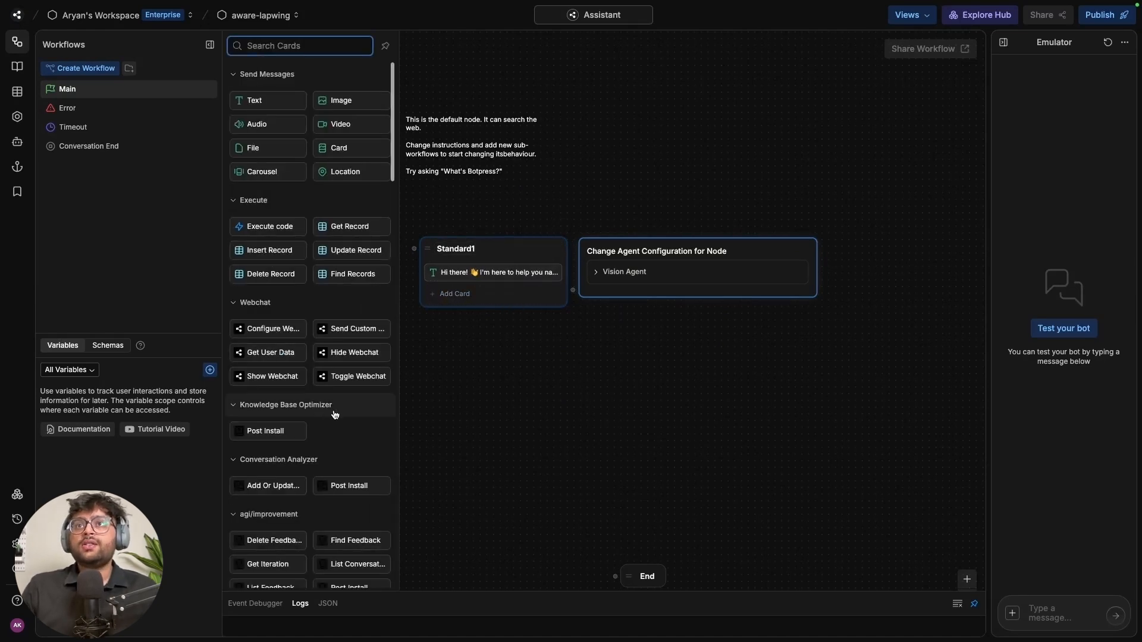
scroll(326, 414, "down", 9)
scroll(334, 411, "down", 6)
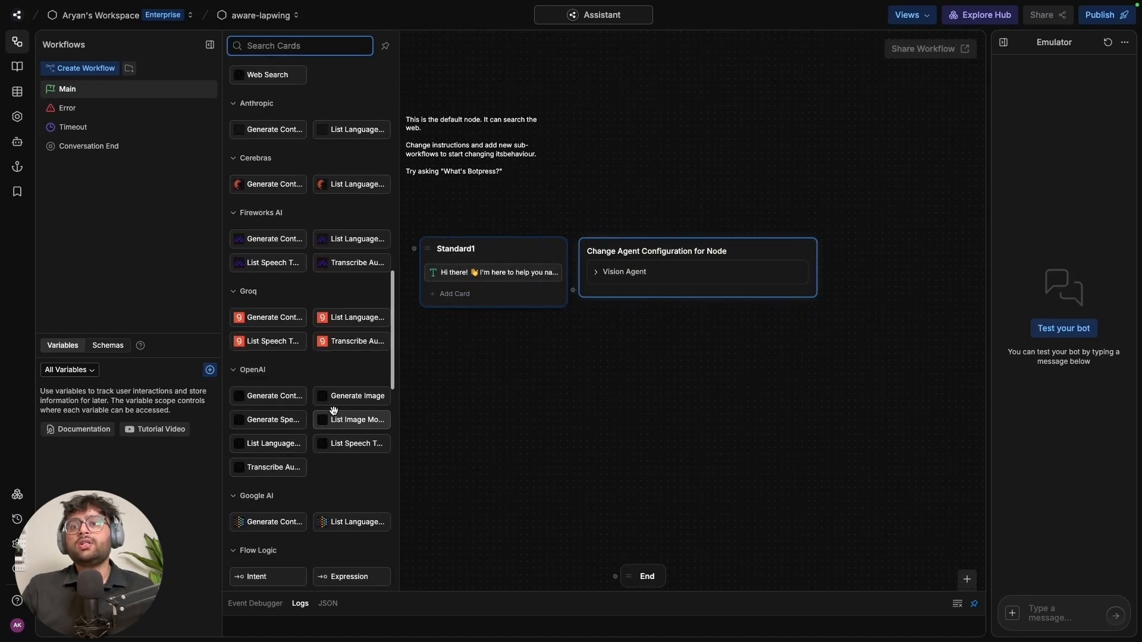
left_click(283, 376)
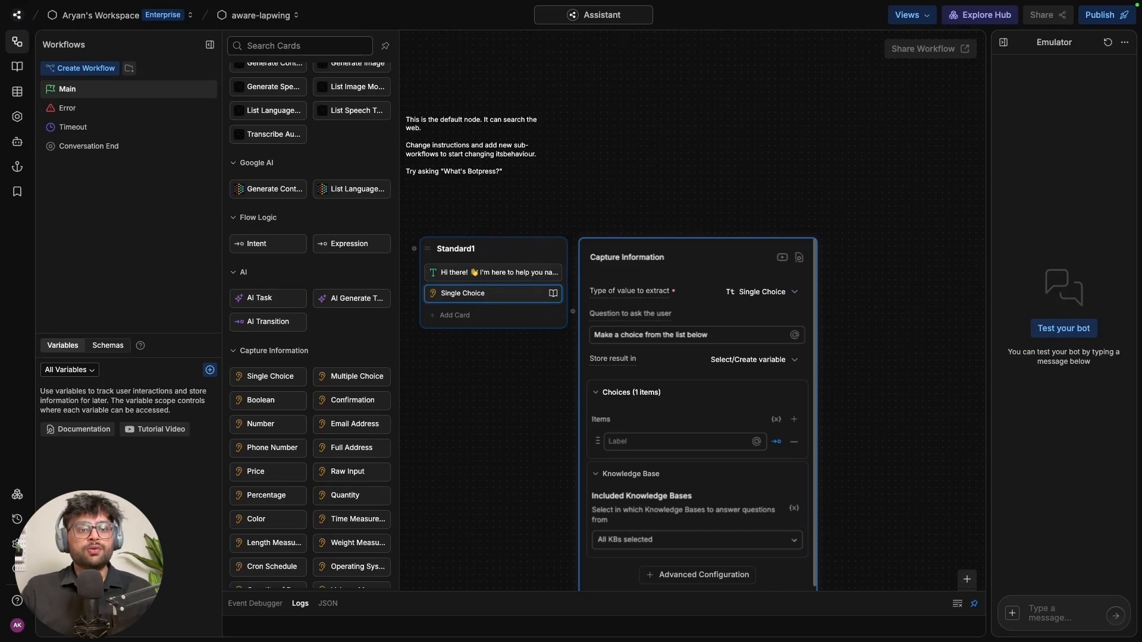
left_click(678, 441)
type("Know more about the product")
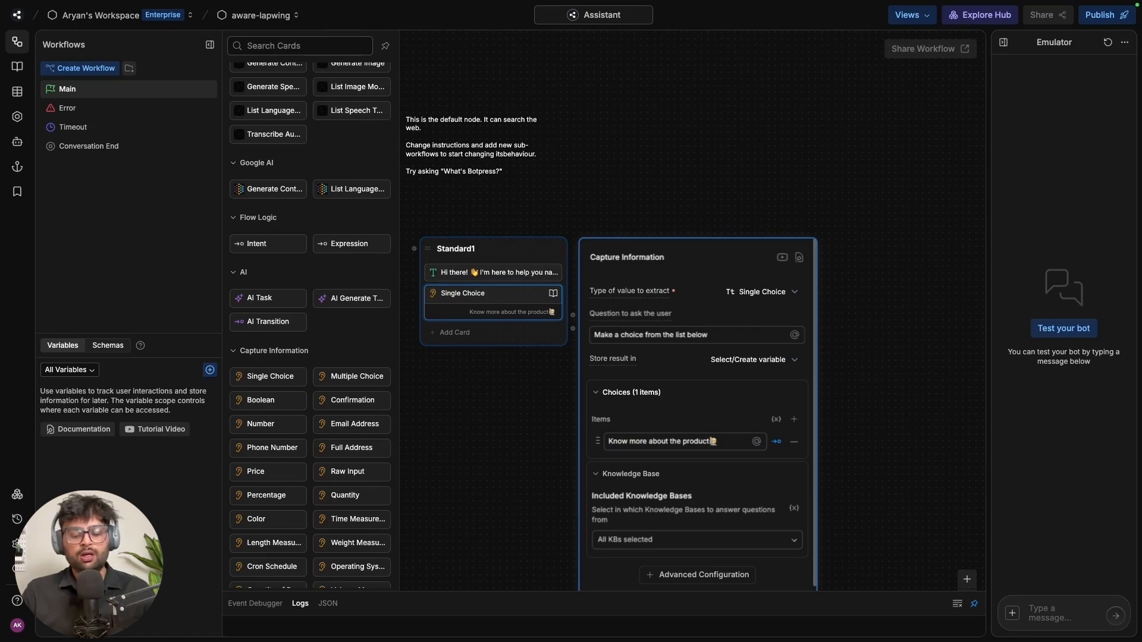
left_click(794, 420)
type("Find a relatable customer🧑‍💼")
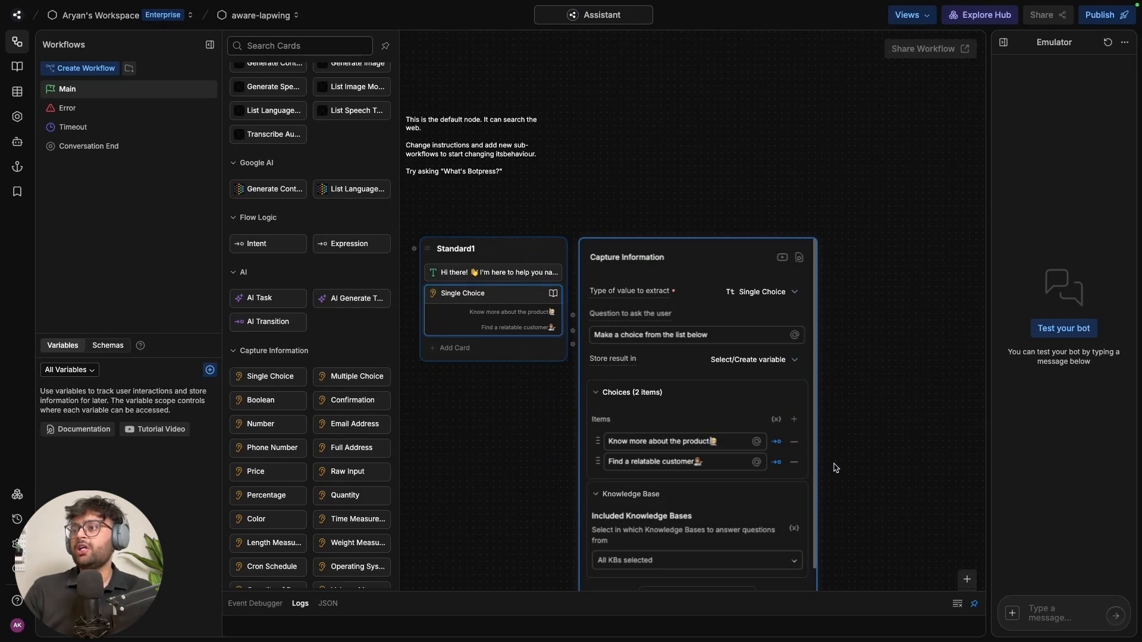
left_click(794, 420)
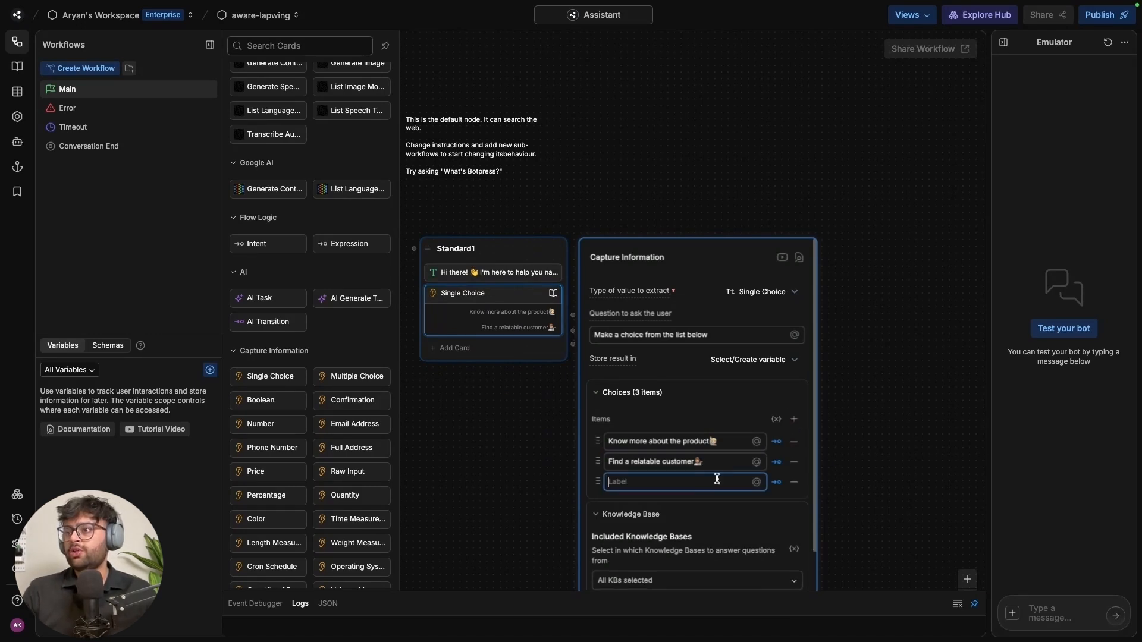
type("Close Conversation👋")
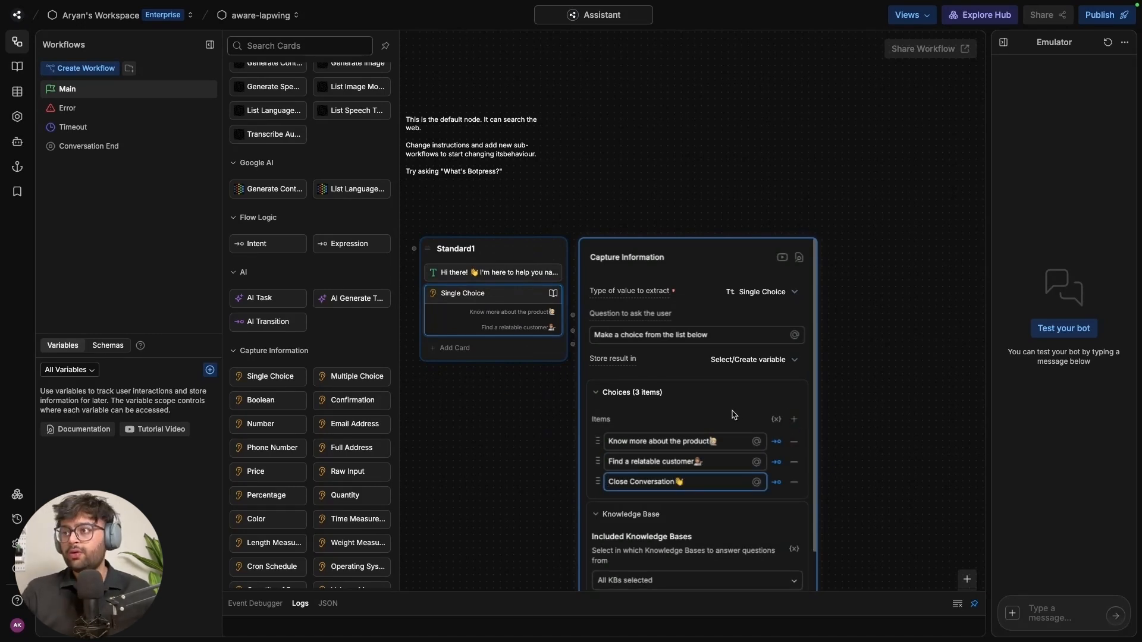
left_click(812, 375)
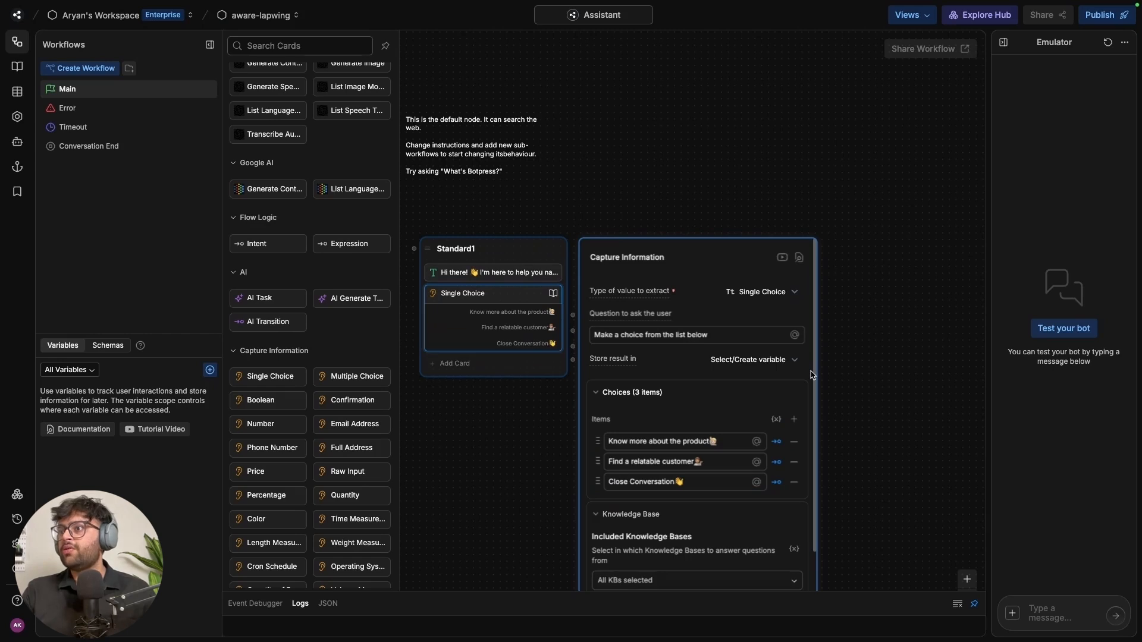
Rename the node to firstMessage and connect Start to it
scroll(845, 412, "down", 3)
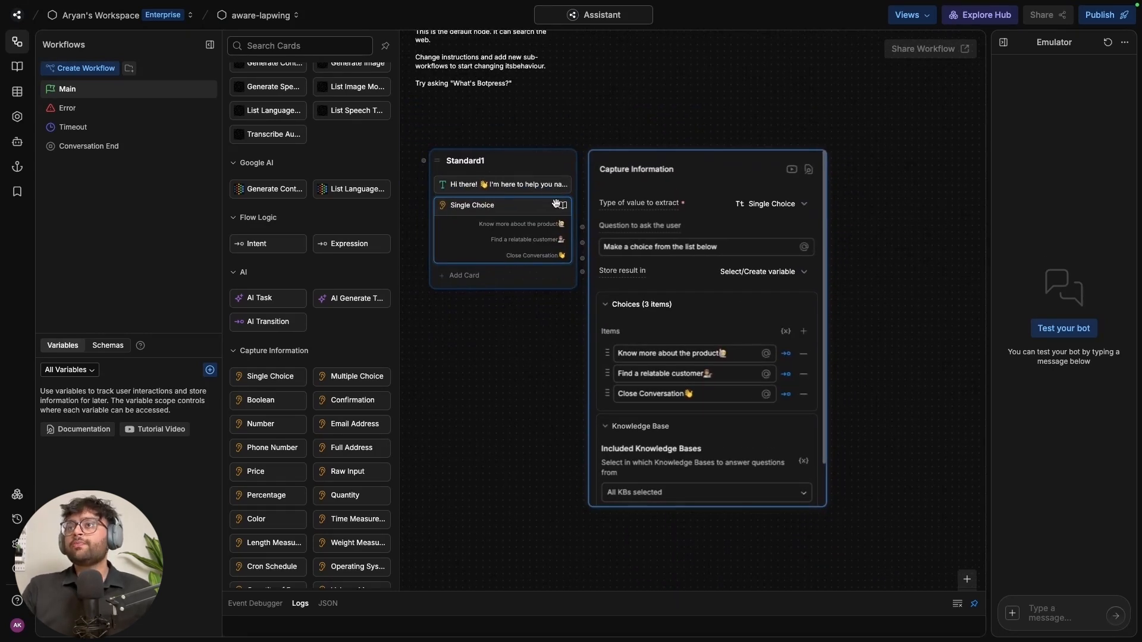
key("super+a")
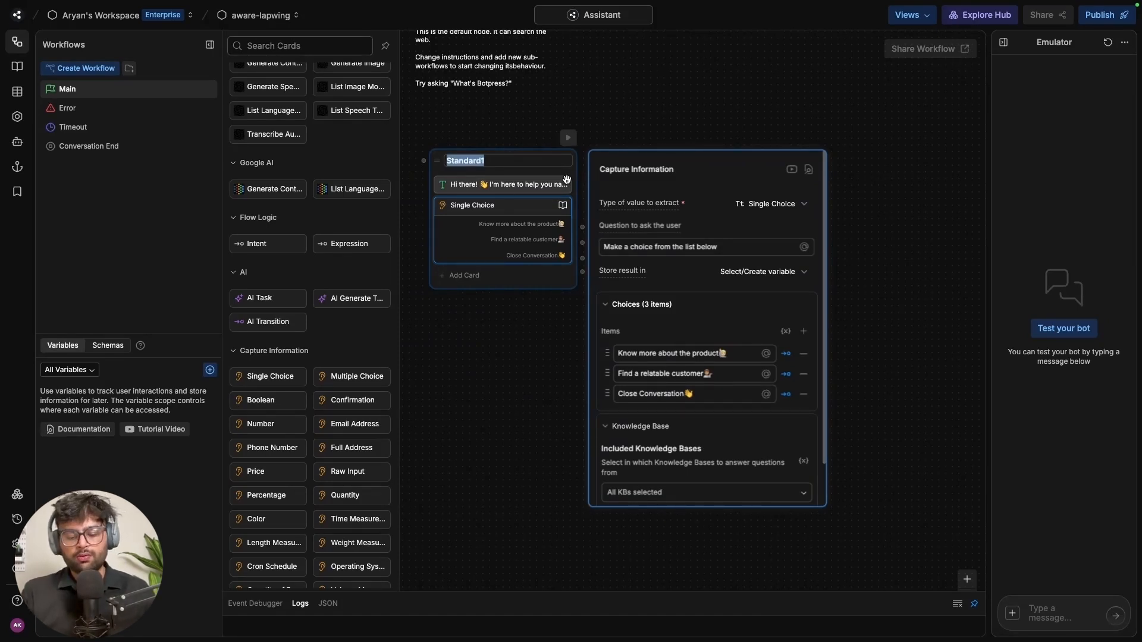
type("firstMess")
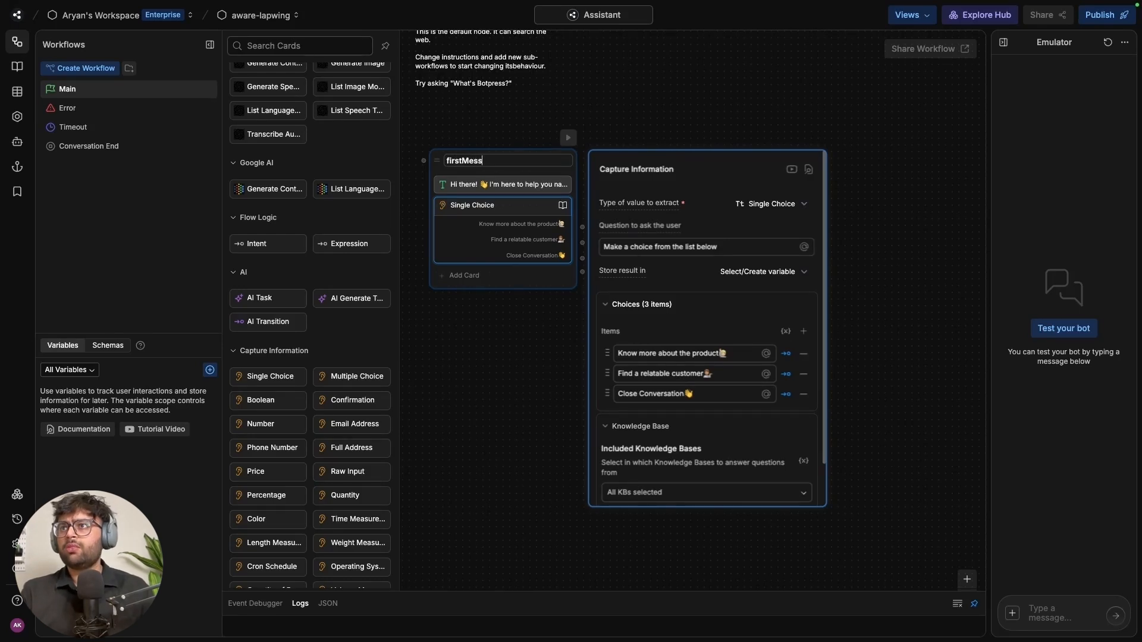
type("age")
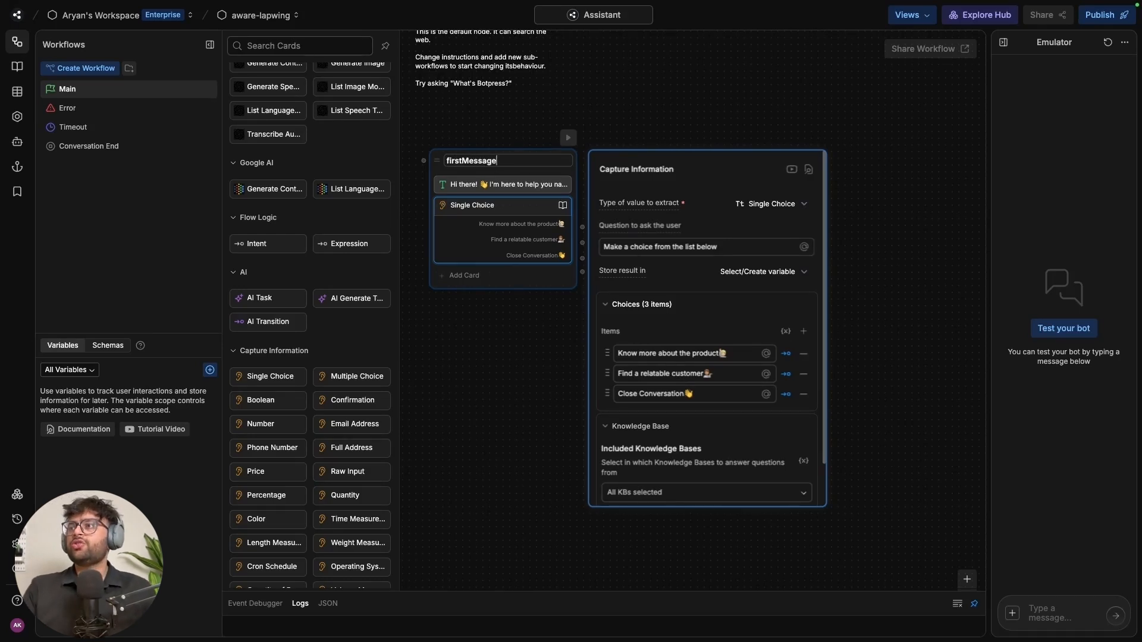
left_click(892, 219)
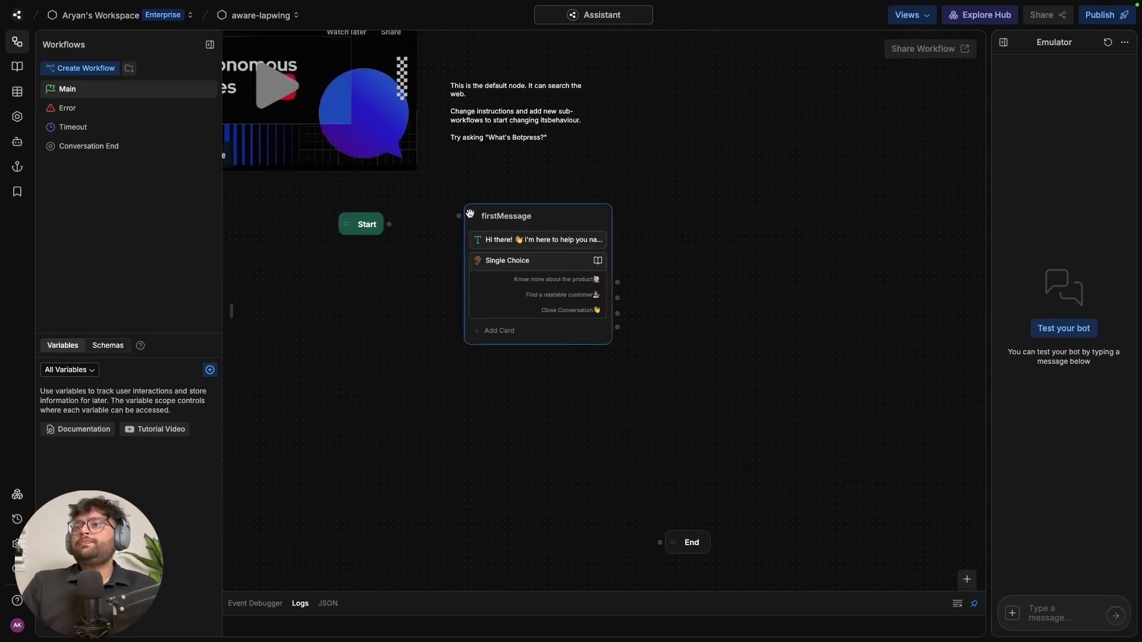
left_click_drag(389, 224, 462, 218)
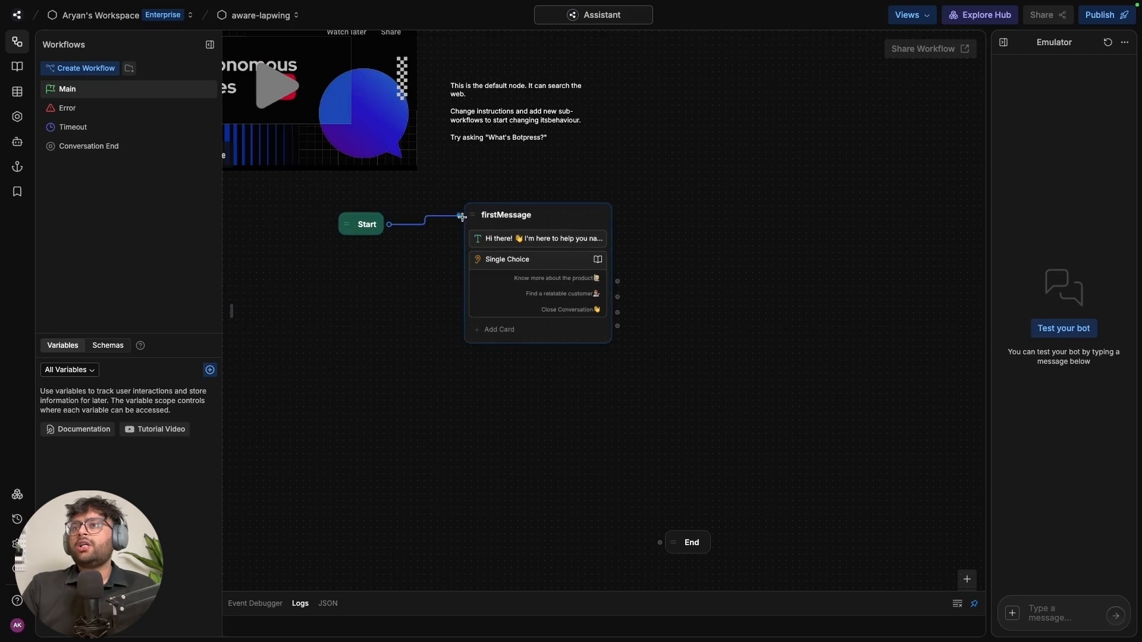
left_click(576, 219)
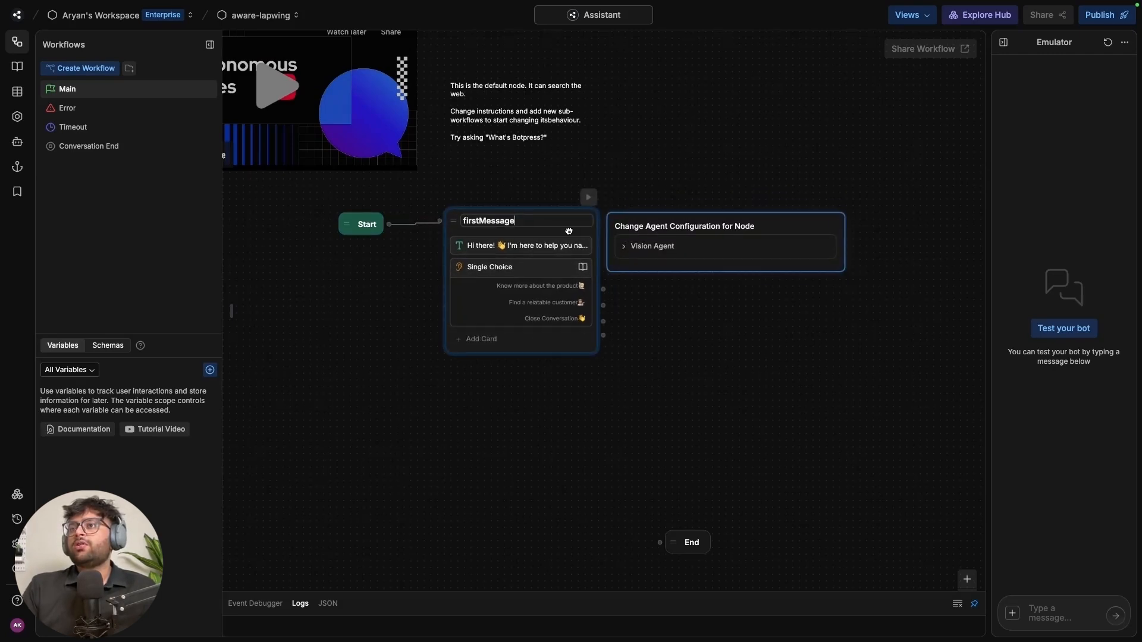
left_click_drag(798, 402, 701, 400)
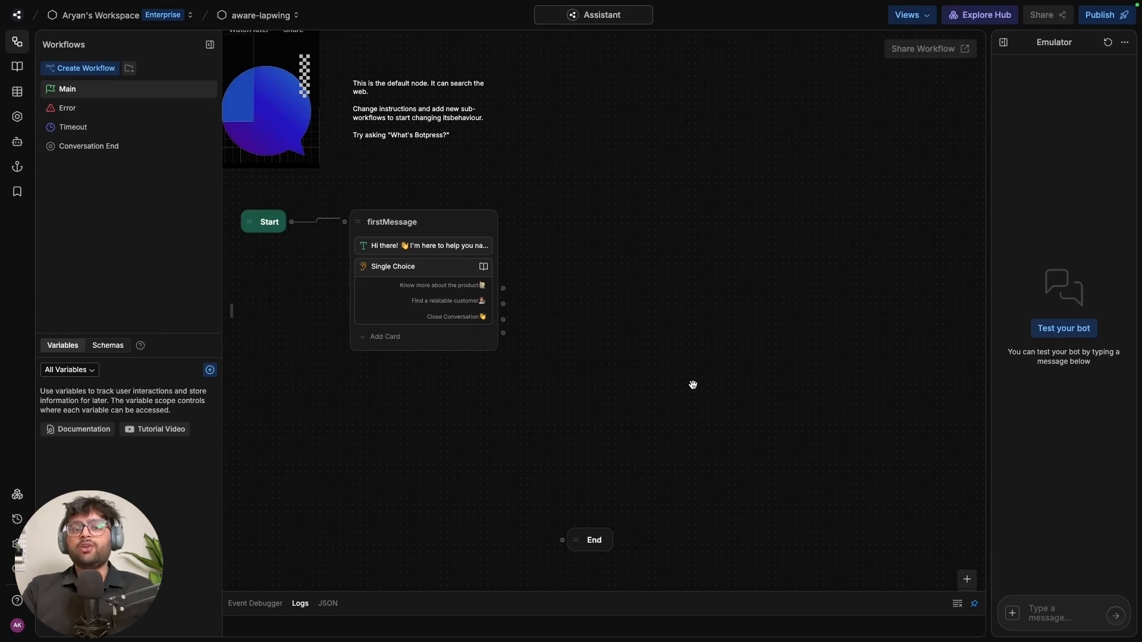
Add an autonomous node to the Main workflow and rename it 'faq'
right_click(638, 156)
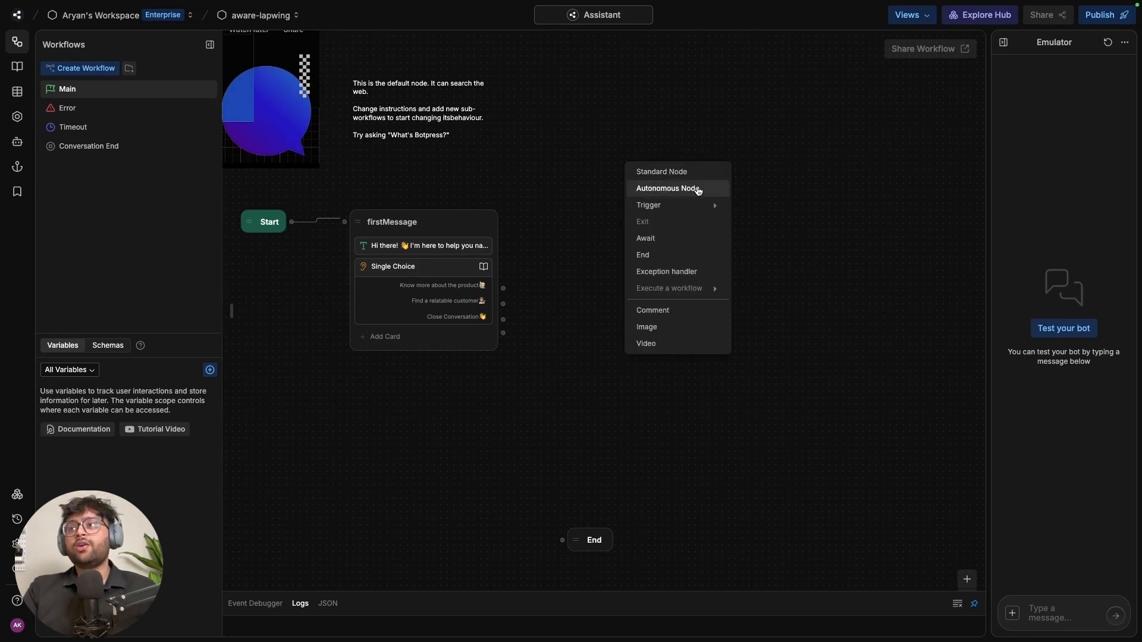
left_click(699, 190)
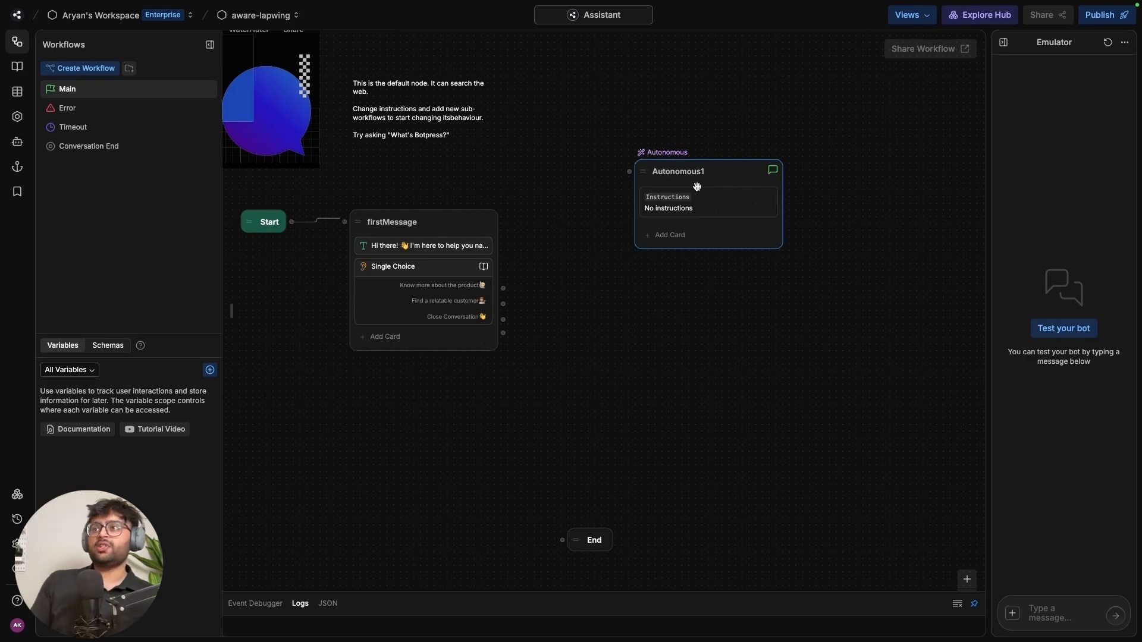
left_click(679, 172)
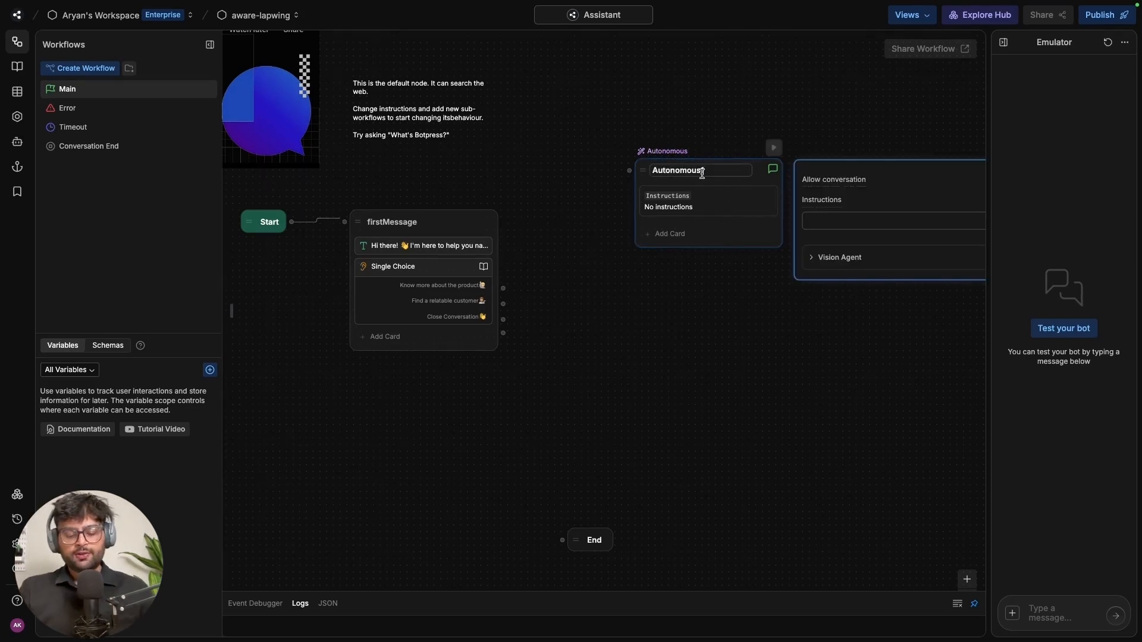
double_click(702, 173)
type("faq")
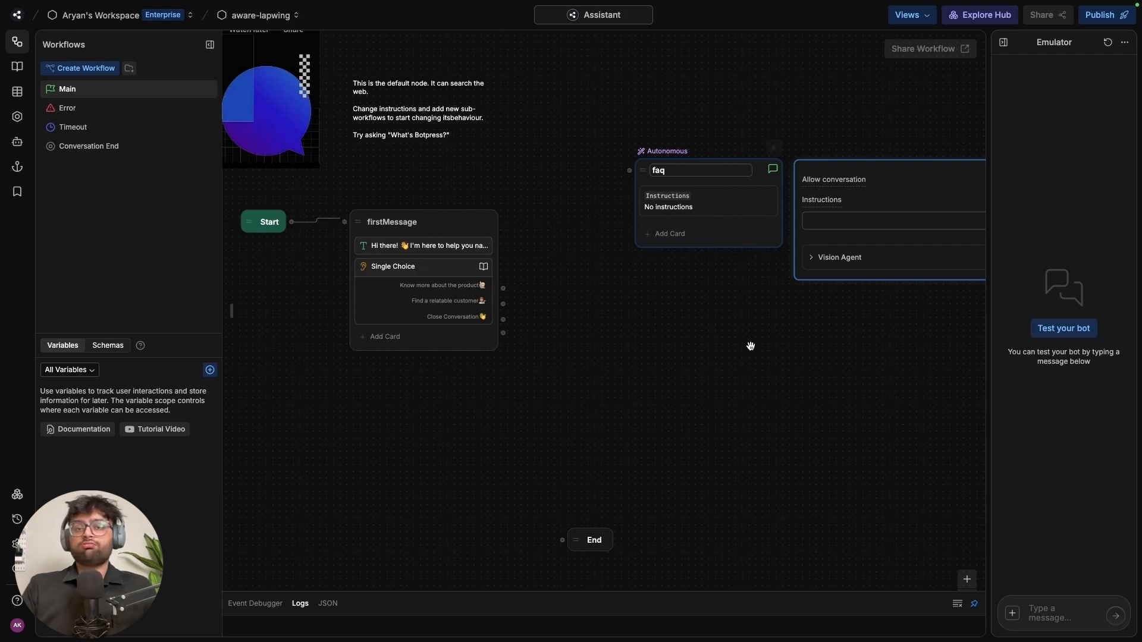
left_click(757, 349)
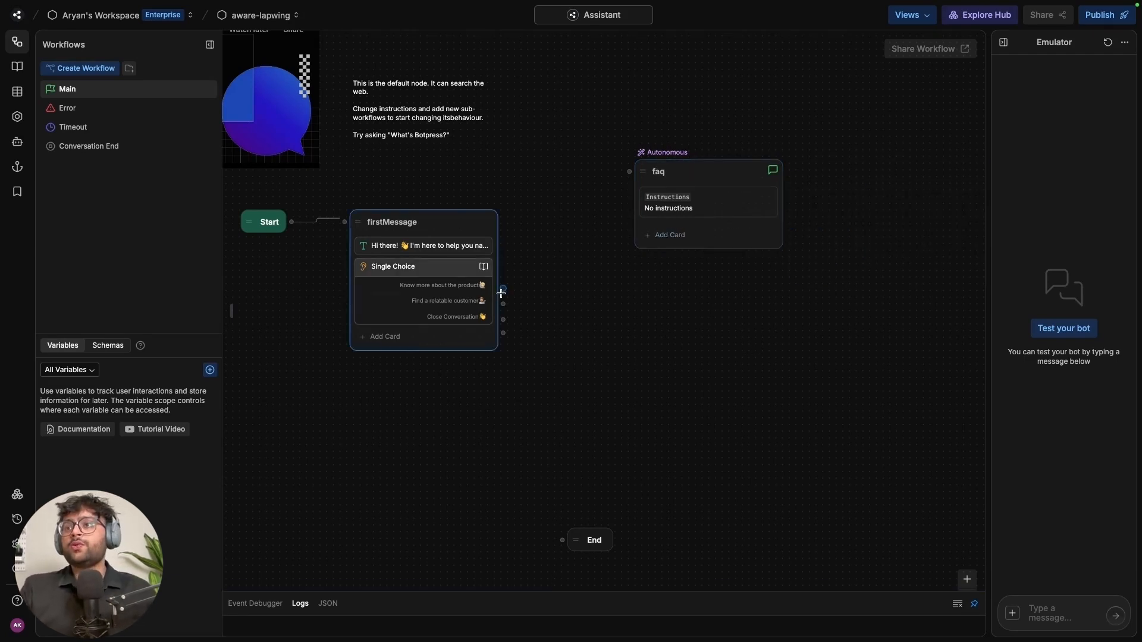
Link firstMessage's 'Know more about the product' choice to faq and tidy the faq and End nodes
left_click_drag(504, 288, 643, 171)
left_click_drag(715, 176, 688, 216)
left_click_drag(610, 545, 677, 577)
left_click_drag(751, 486, 728, 432)
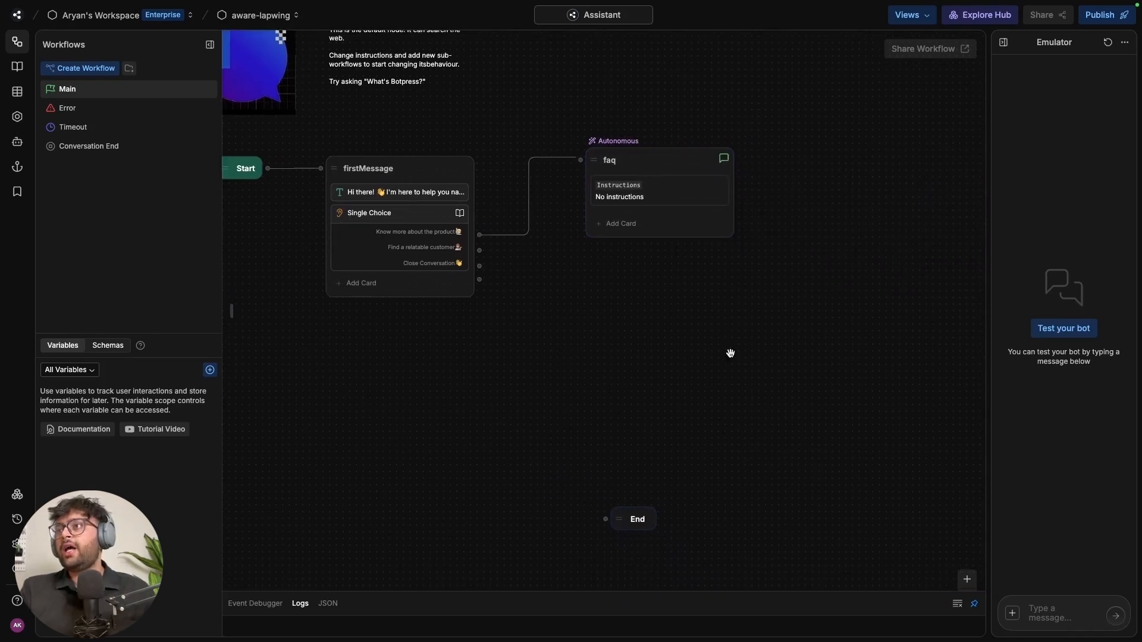
left_click_drag(699, 165, 699, 104)
left_click(733, 321)
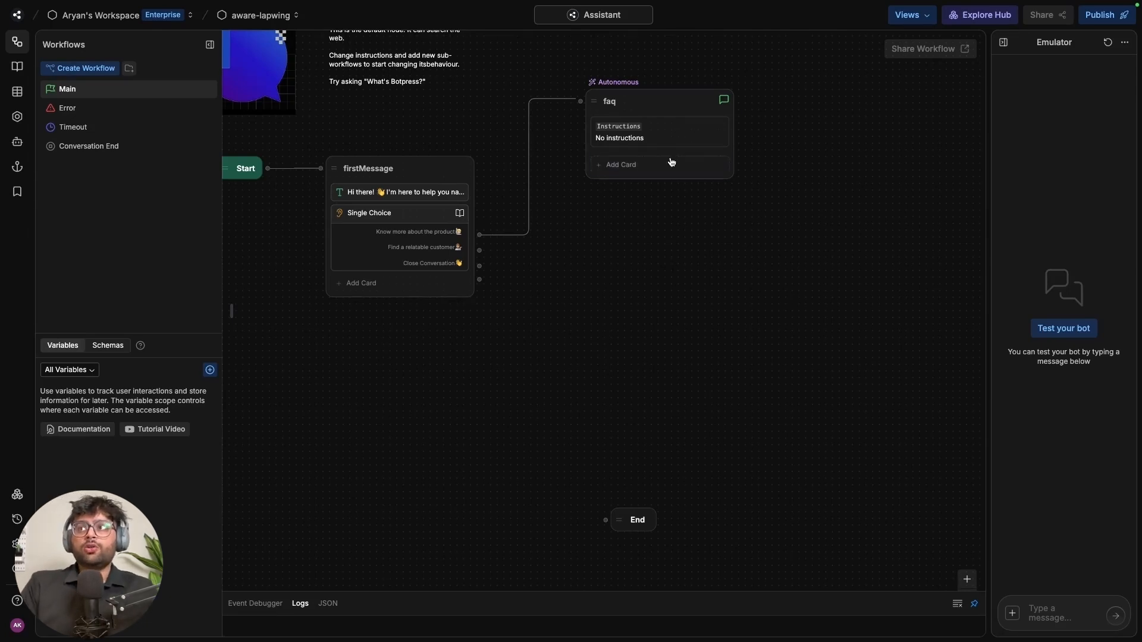
Paste instructions into faq to answer from the TaskNexus FAQs with structured, bullet-style responses
left_click(661, 143)
left_click(793, 149)
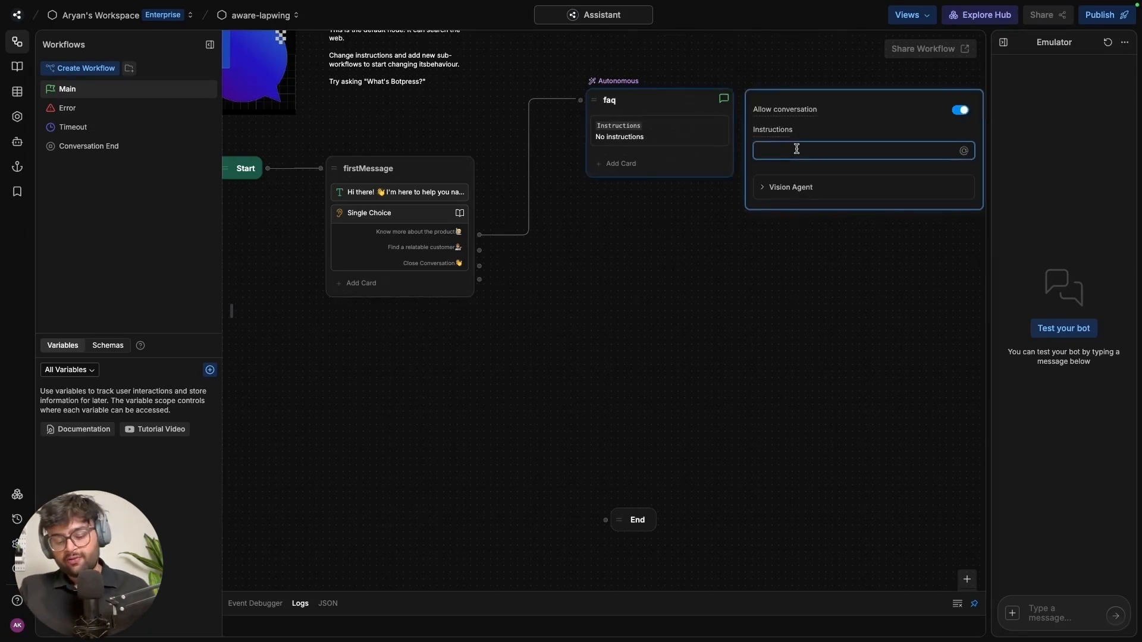
type("Answer questions based on the TaskNexus FAQs Use structured responses for clarity (e.g., bullet points for features, numbered steps for instructions). If an FAQ answer is long, provide a brief summary and offer a \"Learn More\" link to additional documentation.")
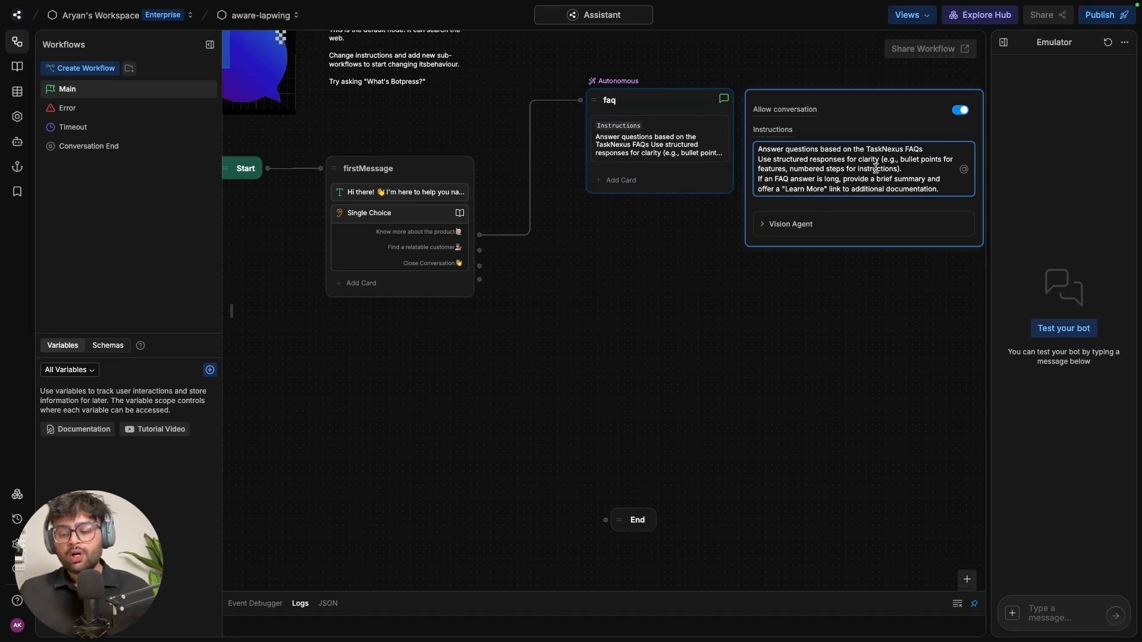
left_click(742, 262)
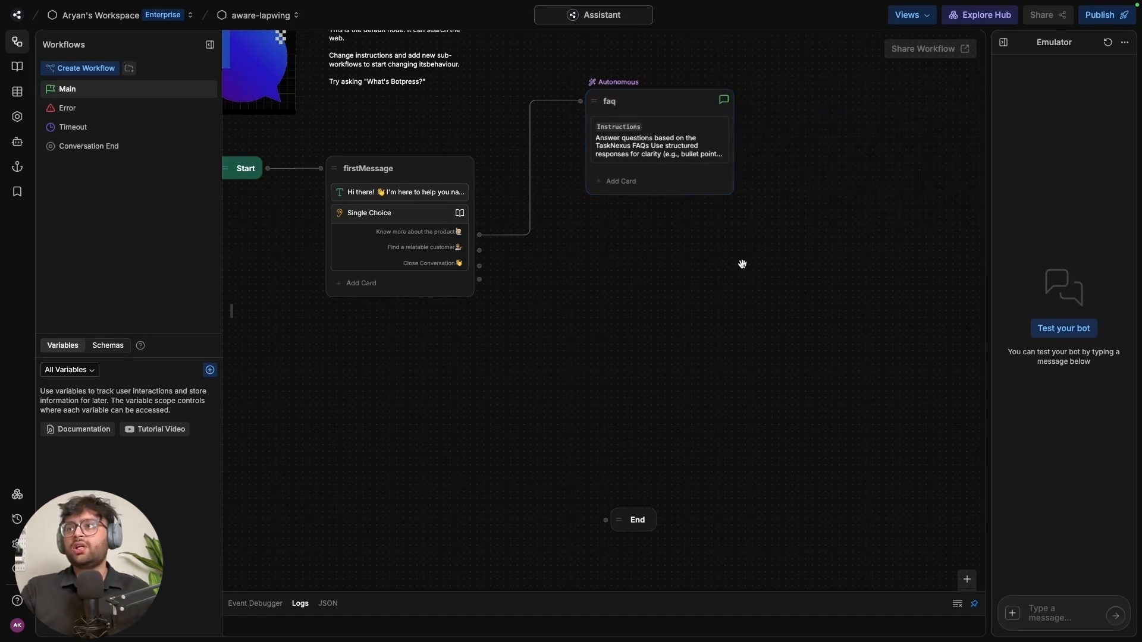
left_click(668, 191)
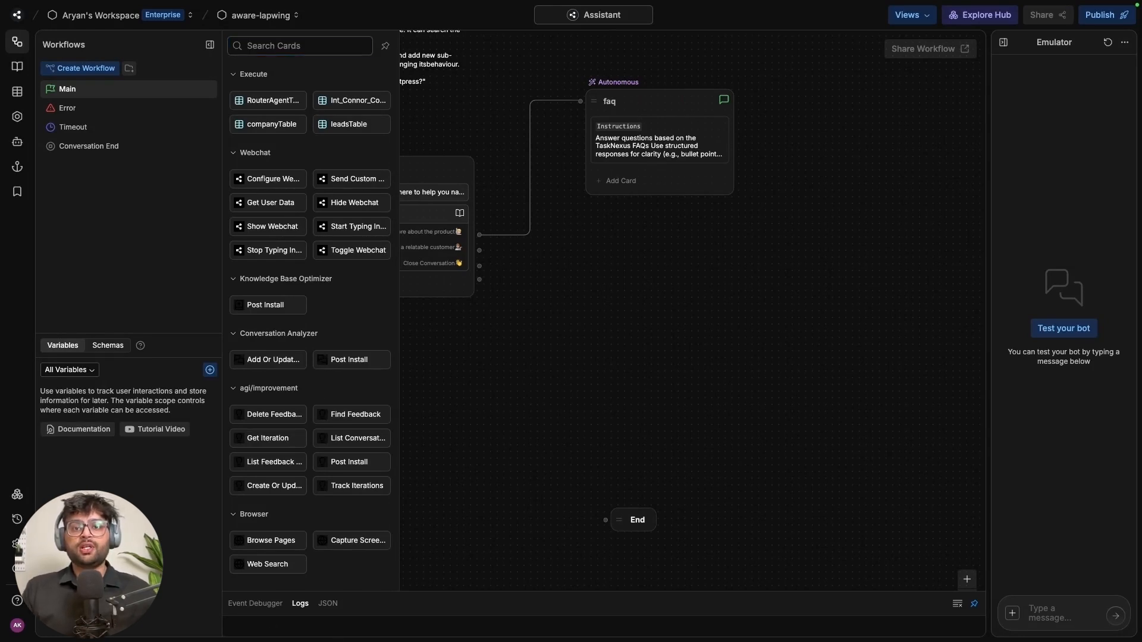
Add a Search Knowledge card using Default Knowledge Base, instructed 'Use the knowledge base to answer user queries'
scroll(343, 364, "down", 5)
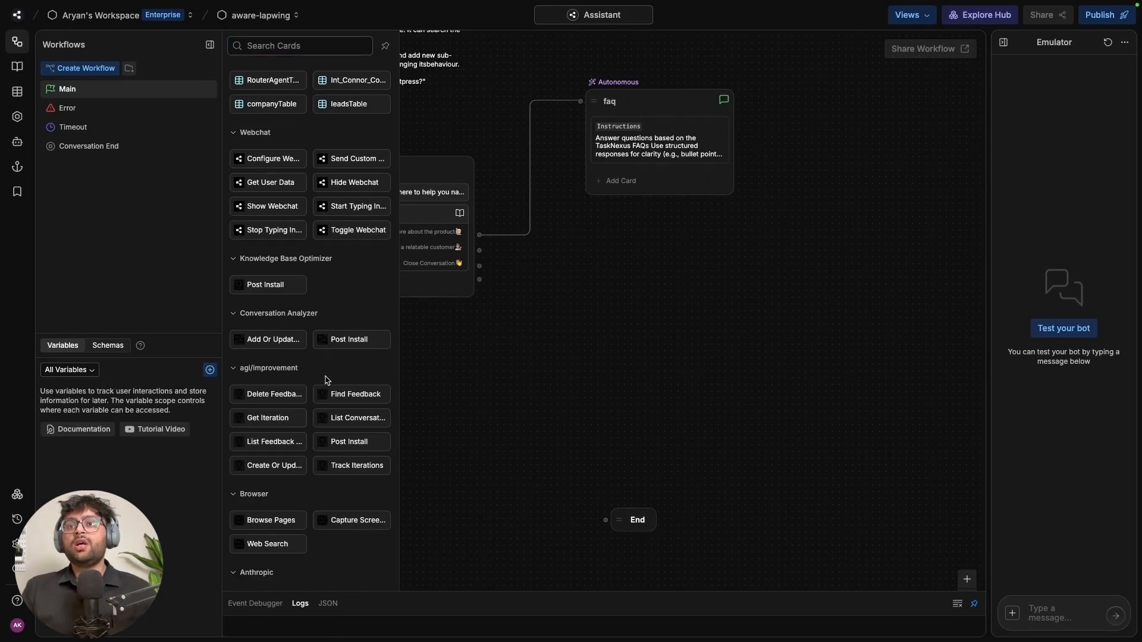
scroll(317, 379, "down", 5)
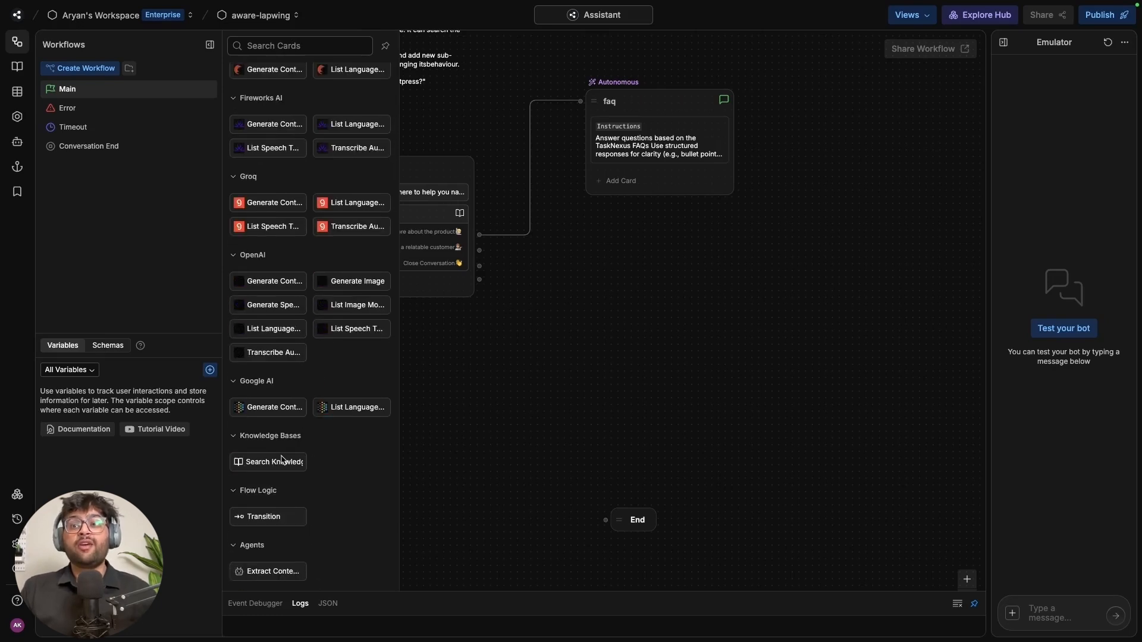
left_click_drag(280, 461, 665, 179)
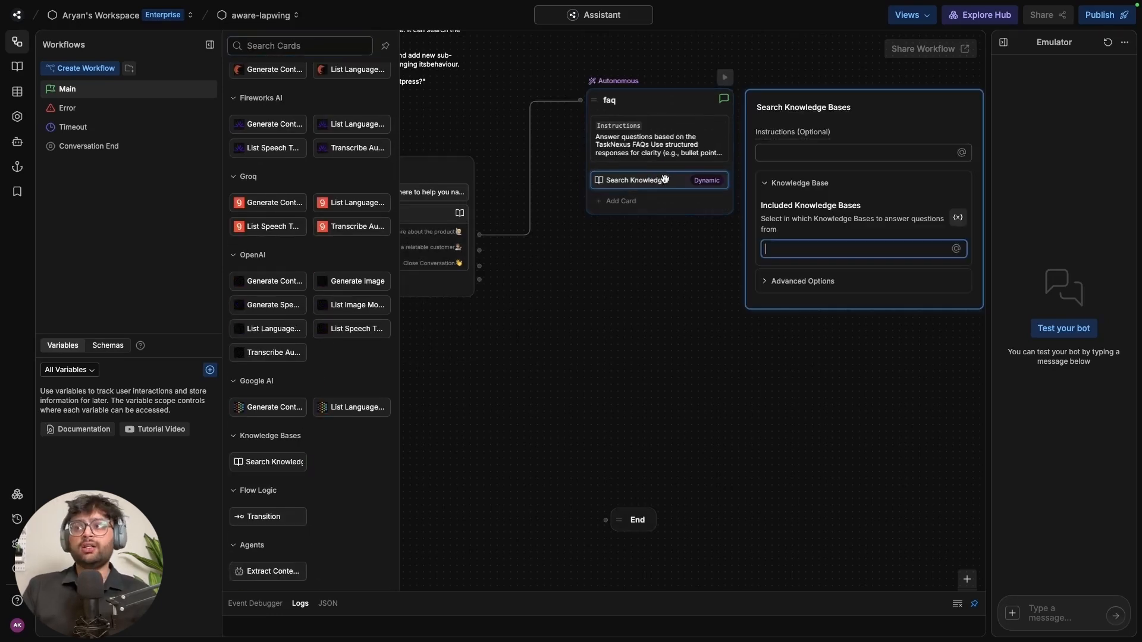
left_click(958, 218)
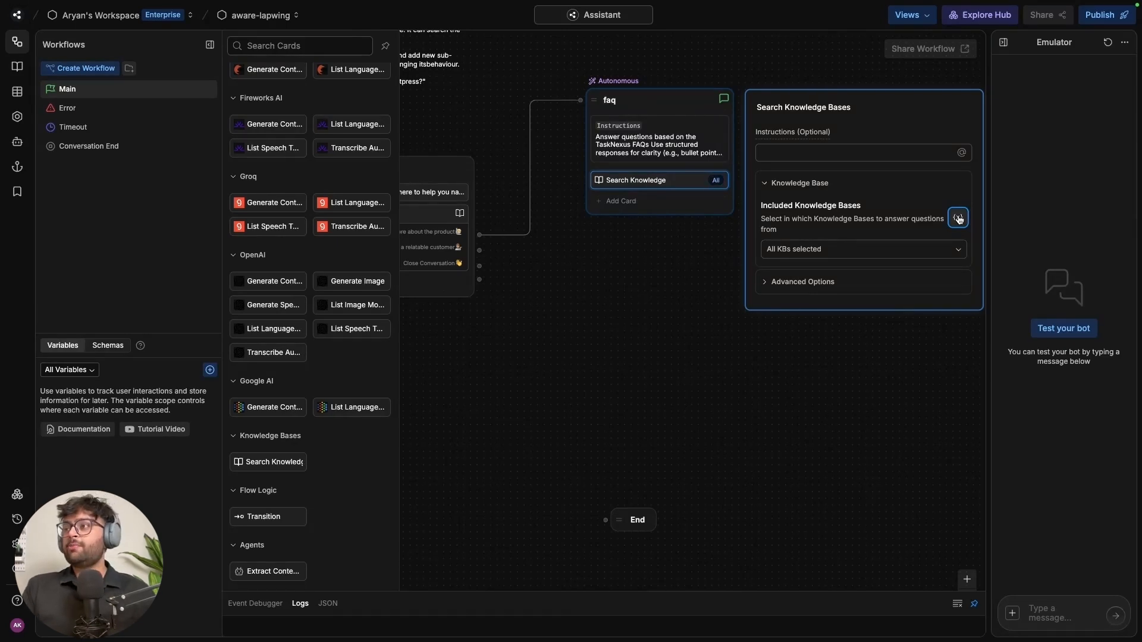
left_click(928, 249)
left_click(843, 286)
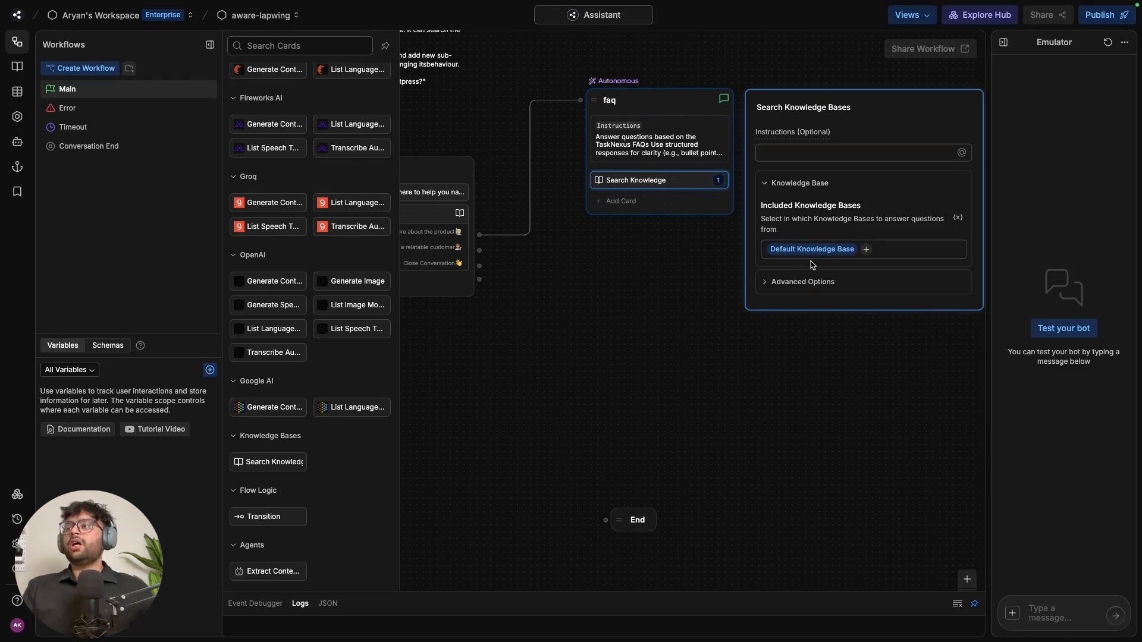
left_click(802, 155)
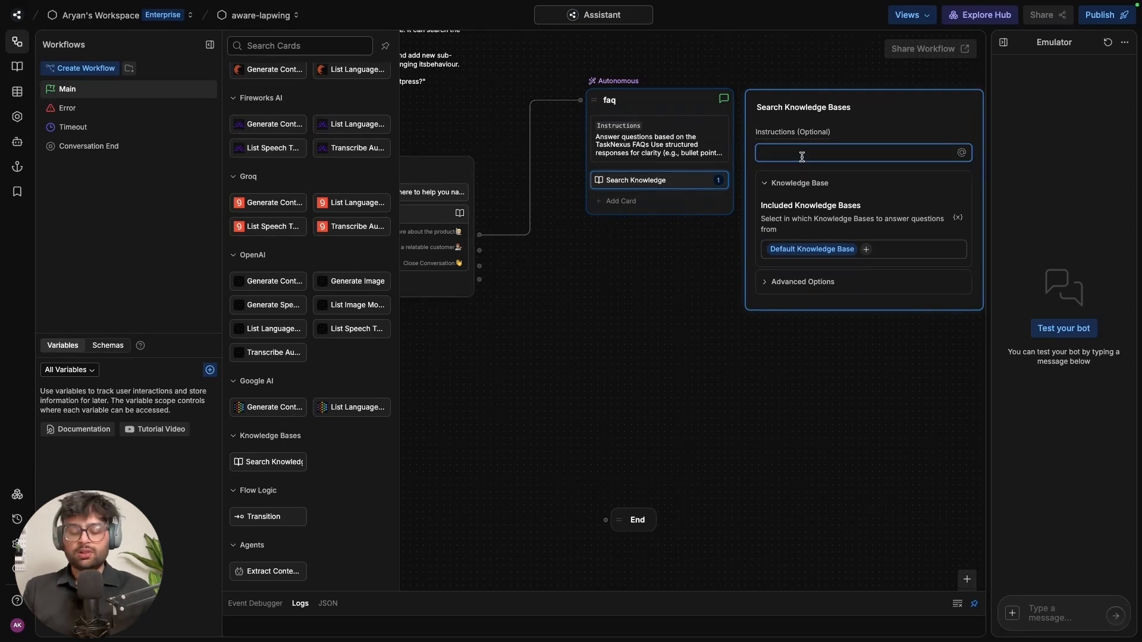
type("Use the k")
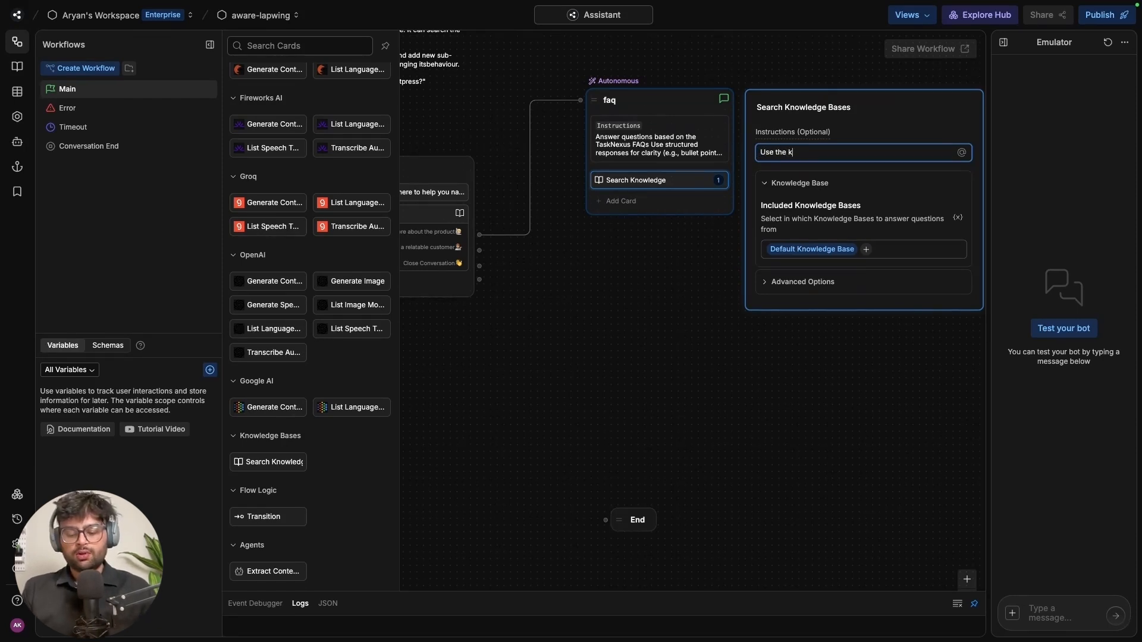
type("nowledge base to a")
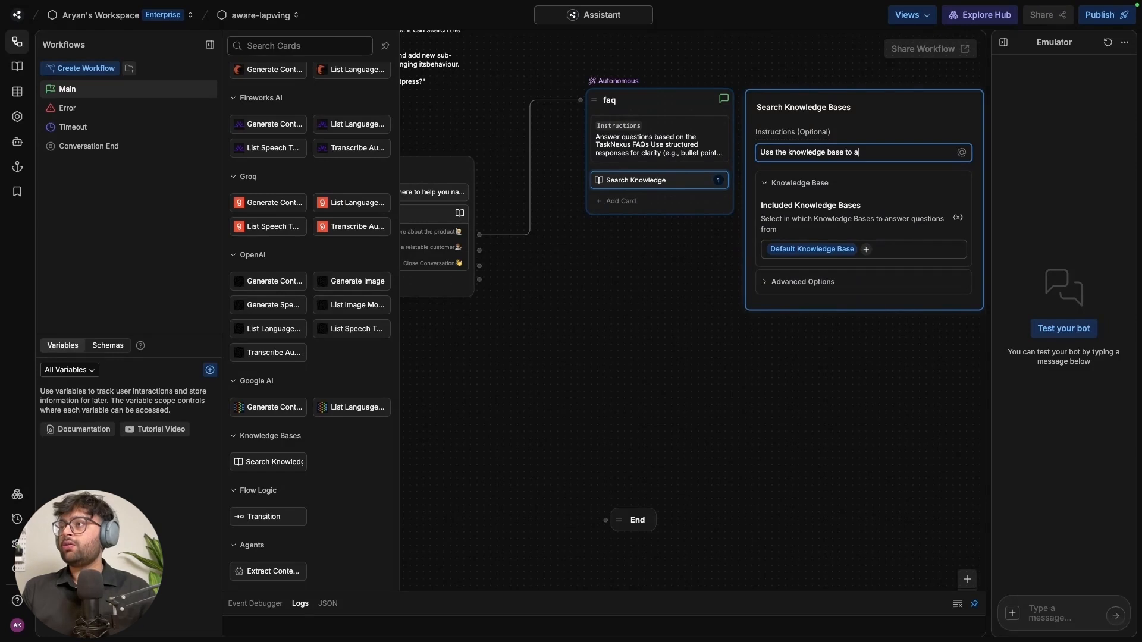
type("nswer user querie")
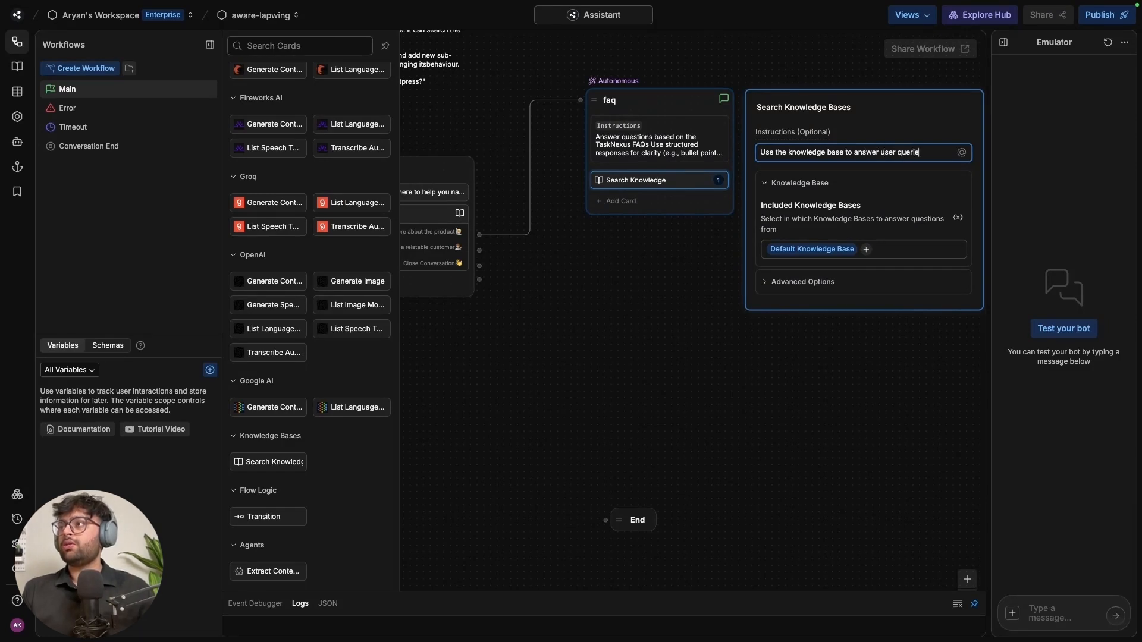
type("s")
left_click(649, 254)
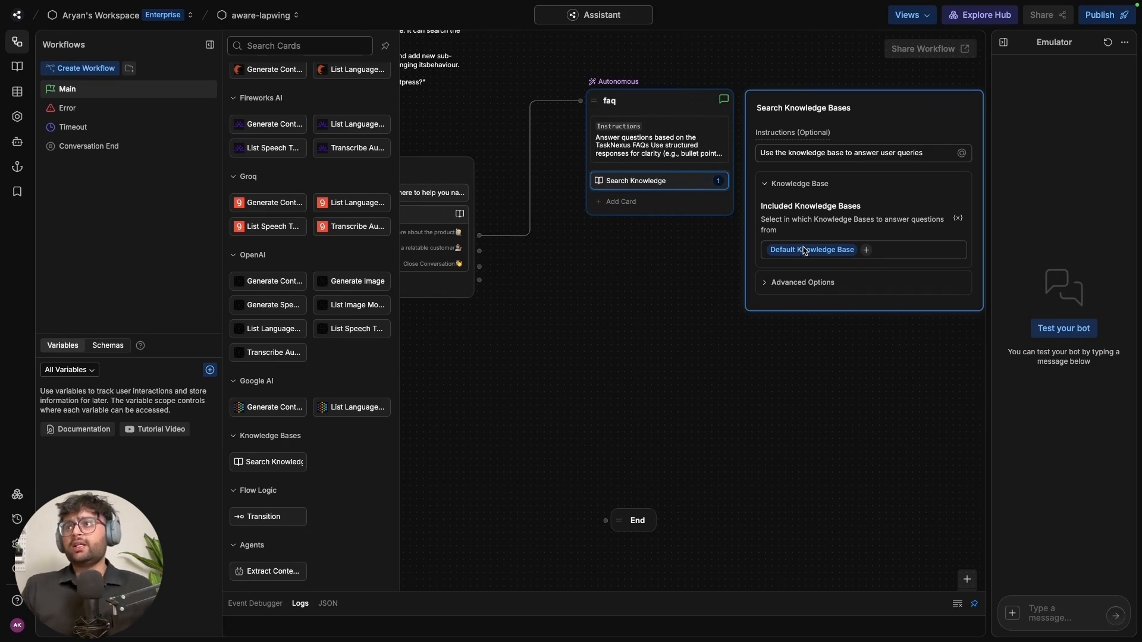
Add a Transition card to the faq node
scroll(321, 485, "up", 8)
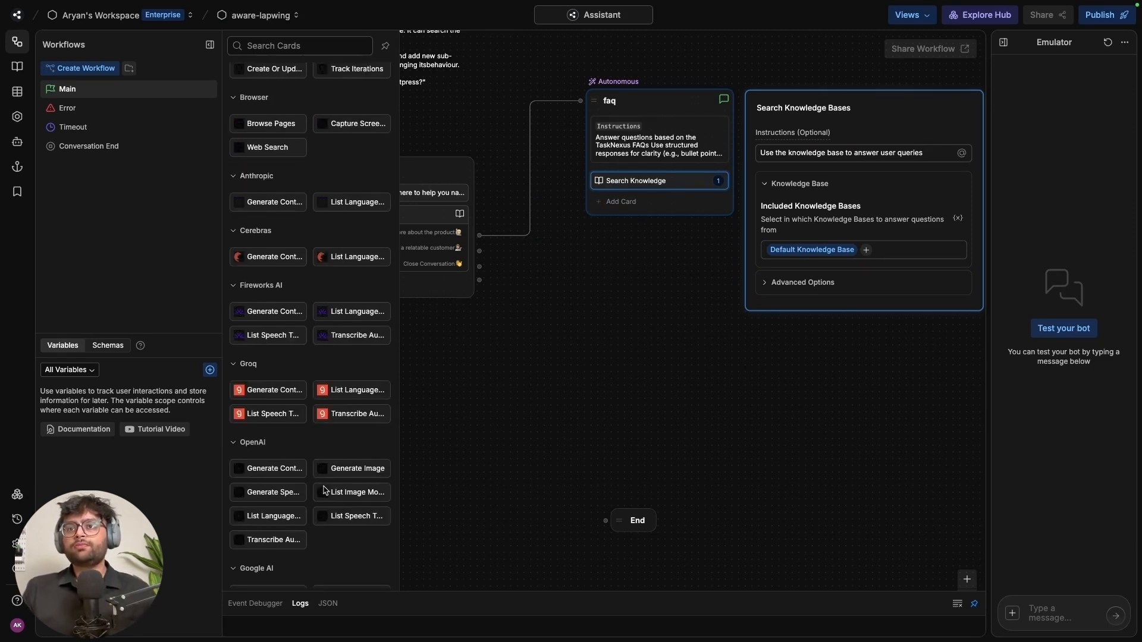
scroll(323, 489, "down", 8)
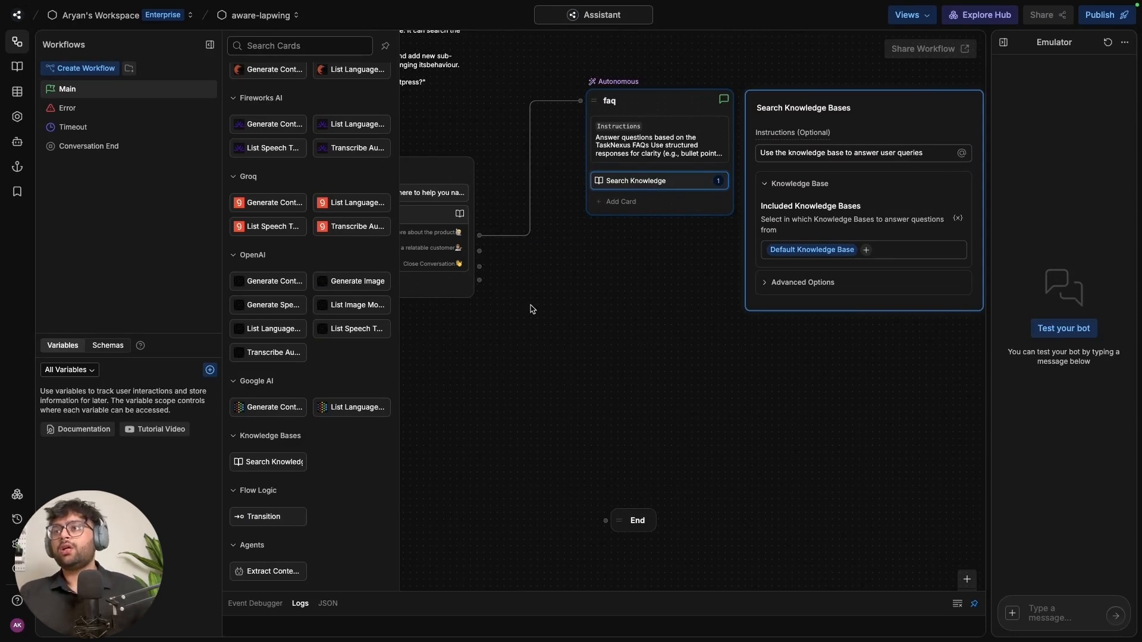
left_click_drag(293, 512, 681, 203)
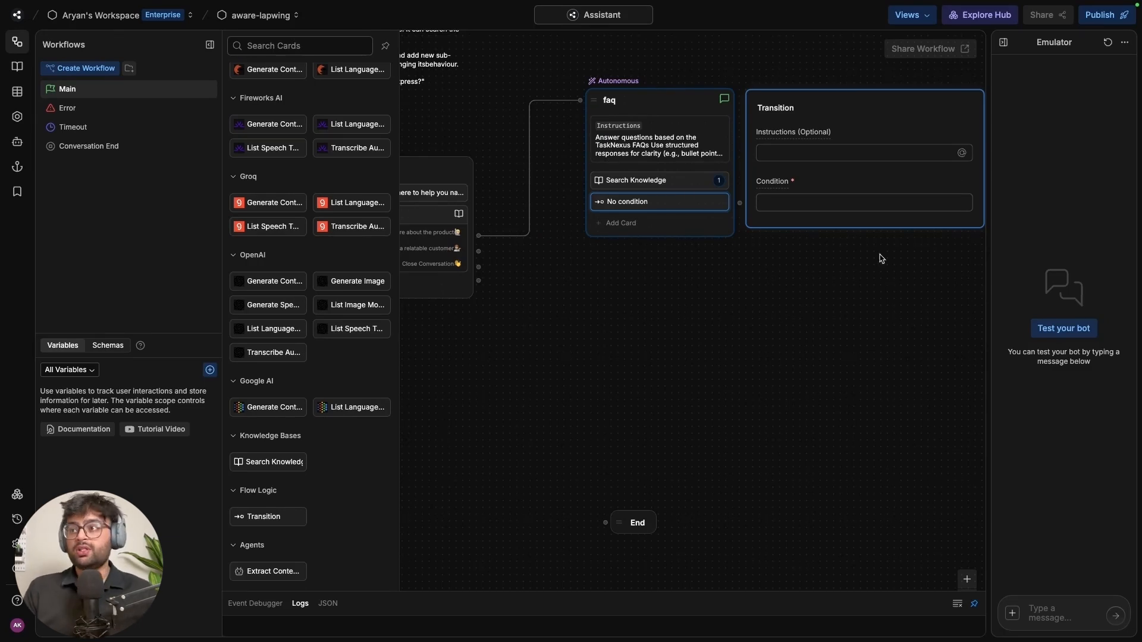
Set the faq transition's condition to user satisfaction and instruct it to suggest Customer Success Stories
left_click(797, 202)
type("If user shows any intention of being satisfied with their query, ask them if they would like to explore some usecases for TaskNexus in their product")
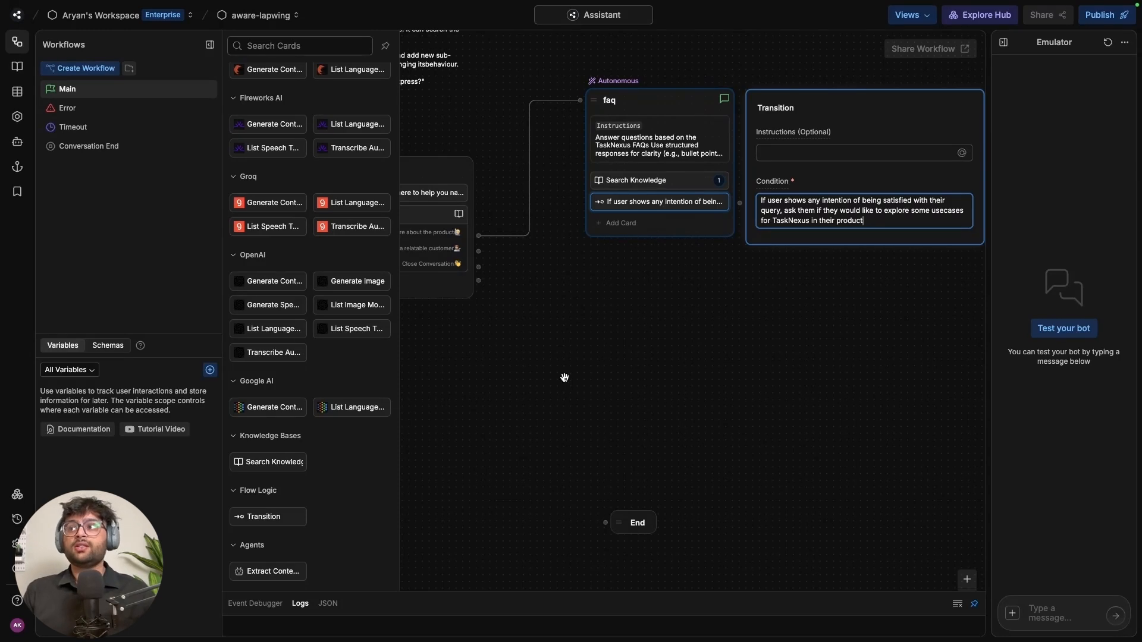
left_click(126, 641)
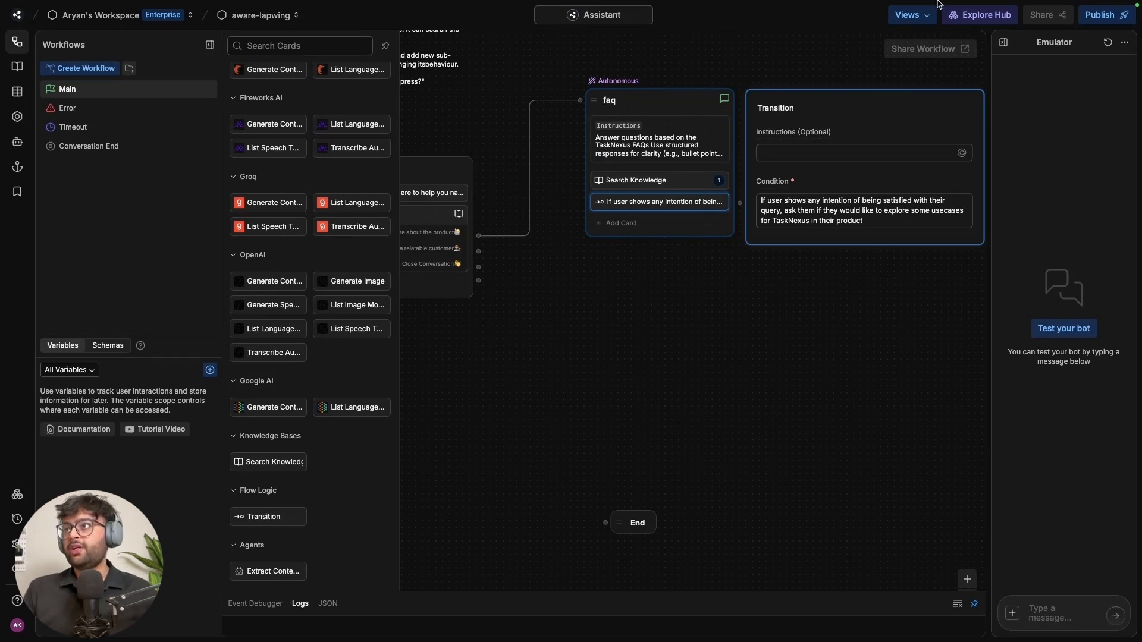
left_click(842, 152)
type("Direct user towards Customer Success Stories for them to analyze, gauge and choose the services of their choice.")
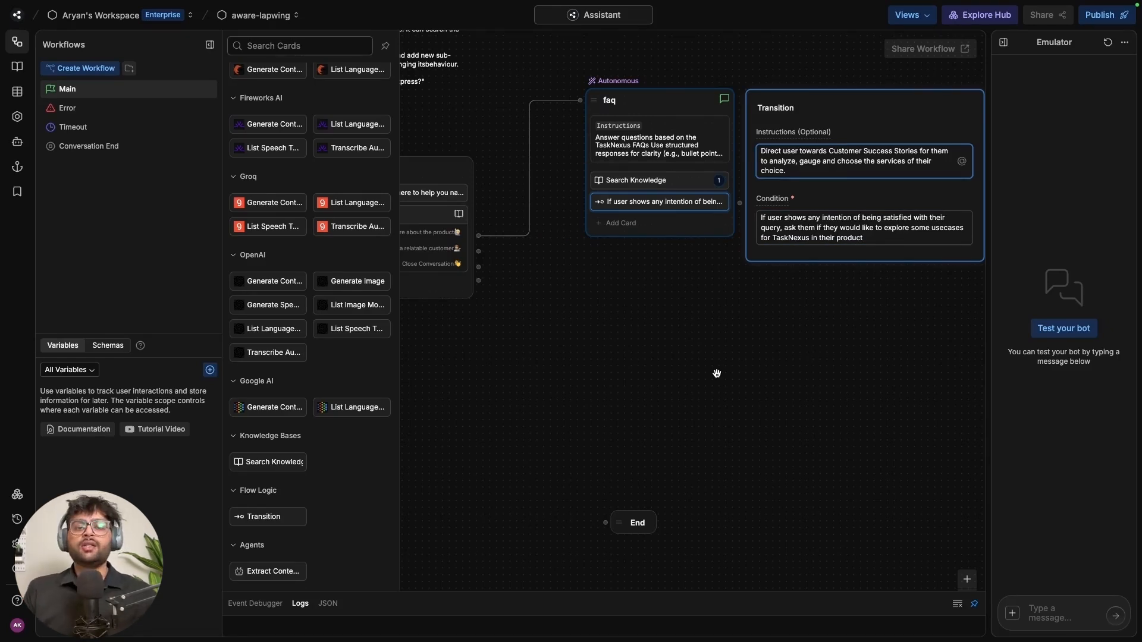
left_click_drag(717, 374, 722, 370)
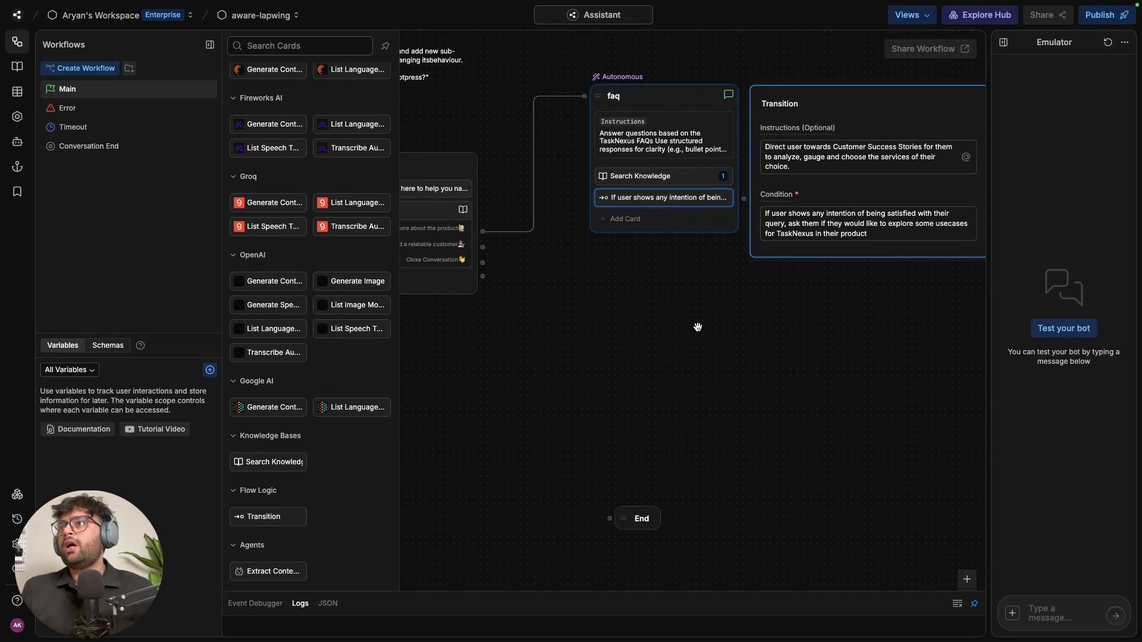
Create an Autonomous node on the canvas, rename it 'customer', and bring it into view
right_click(721, 341)
left_click(721, 330)
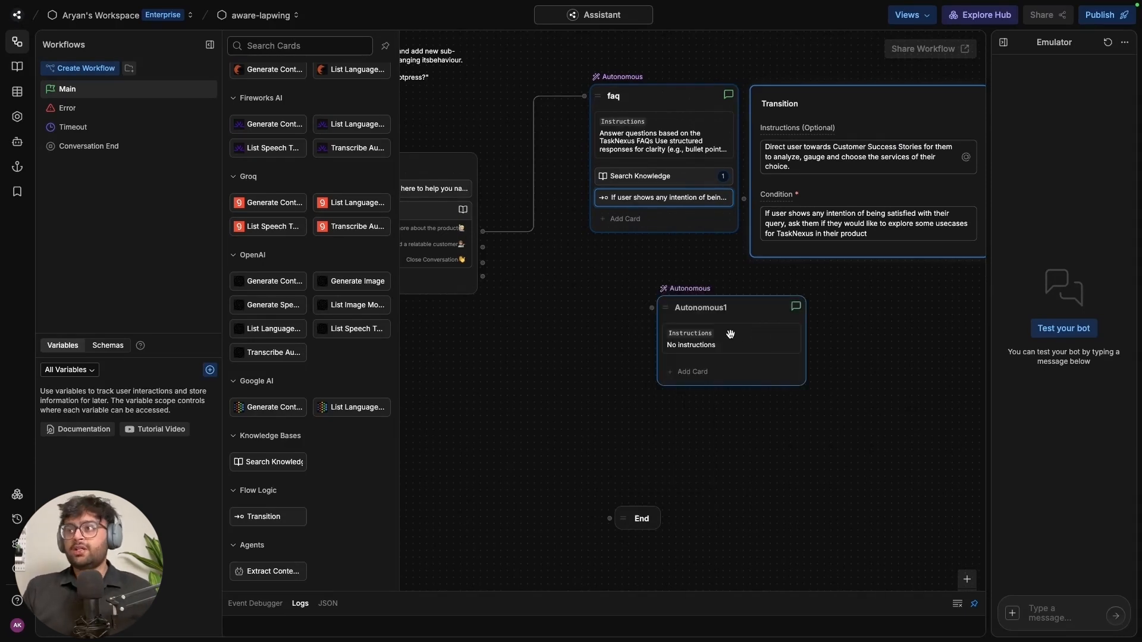
left_click(759, 314)
key("ctrl+a")
type("customer")
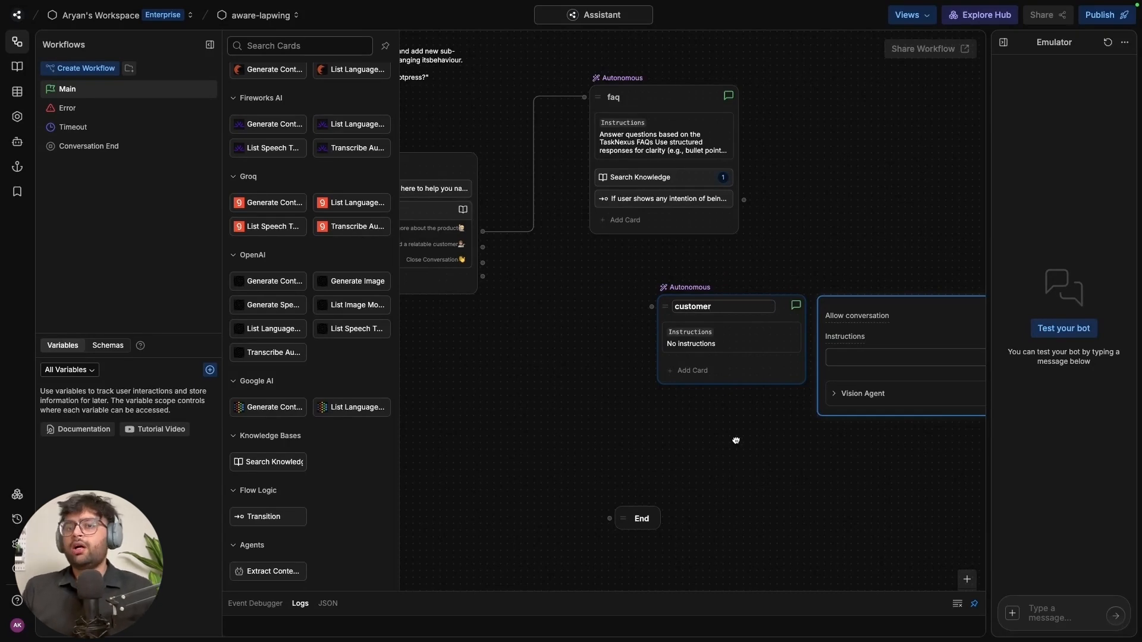
key("Return")
mouse_move(8, 598)
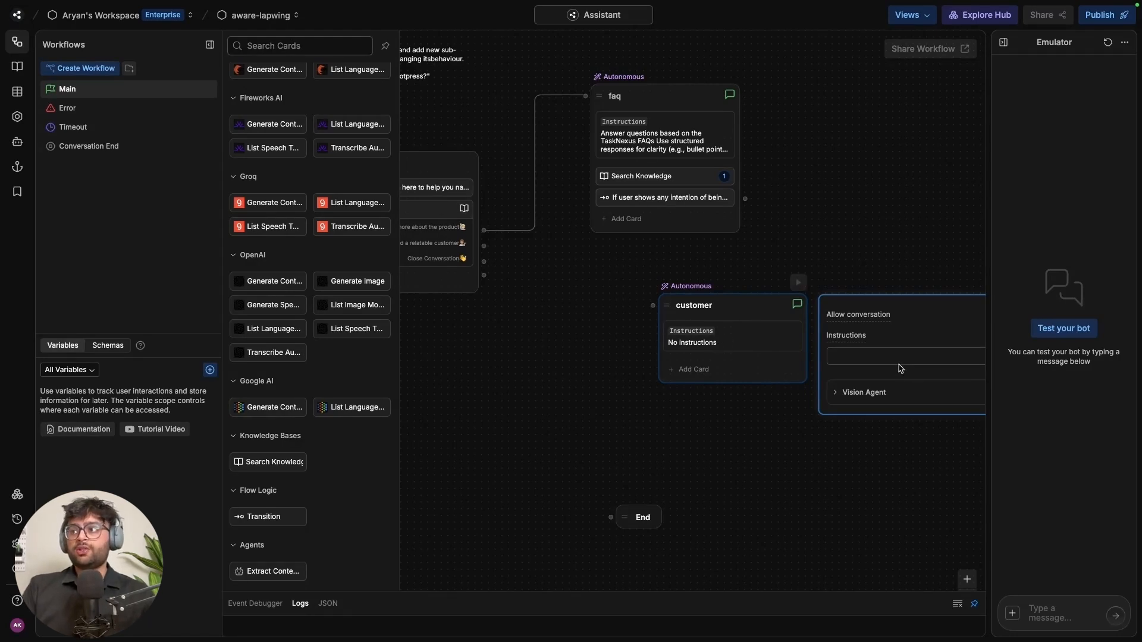
left_click_drag(760, 471, 584, 434)
left_click(711, 319)
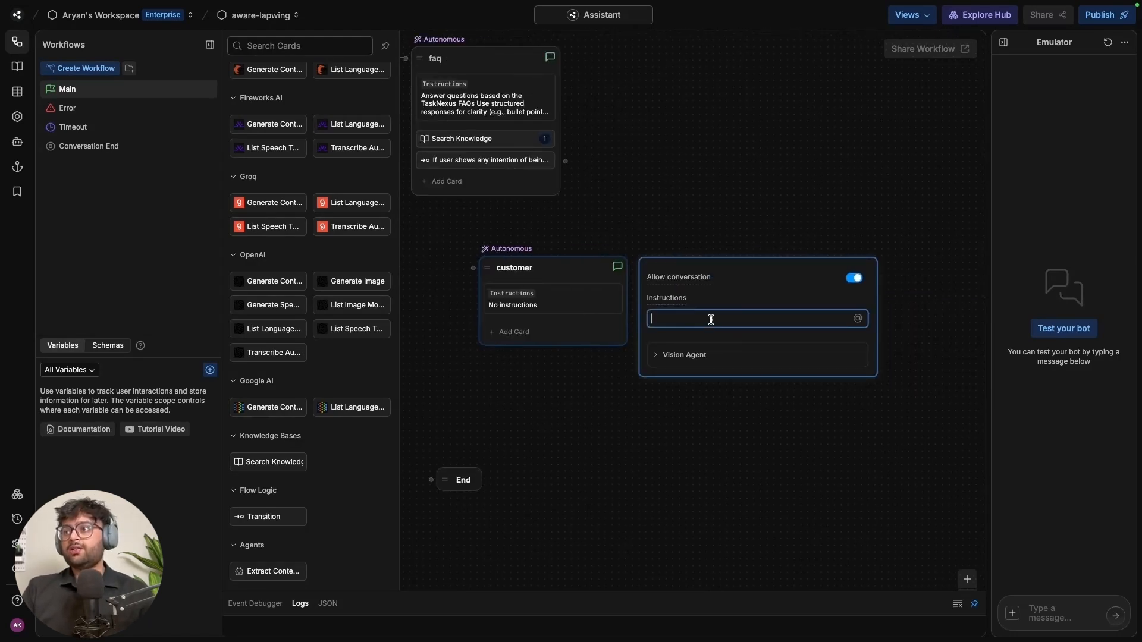
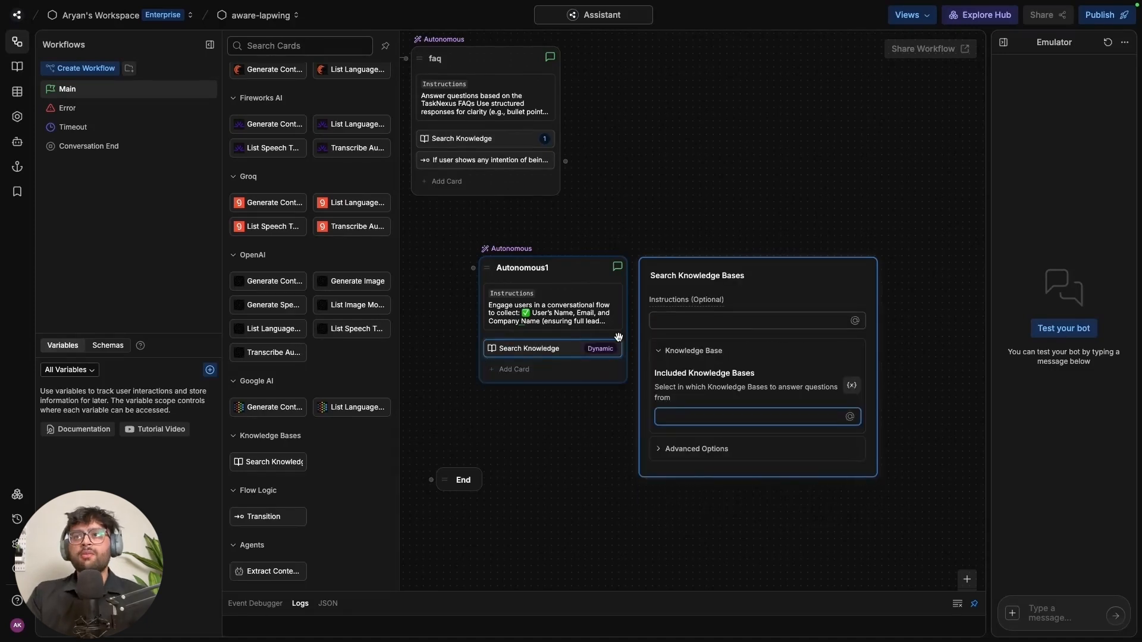
Point Autonomous1's Search Knowledge card at the Default Knowledge Base
left_click(853, 387)
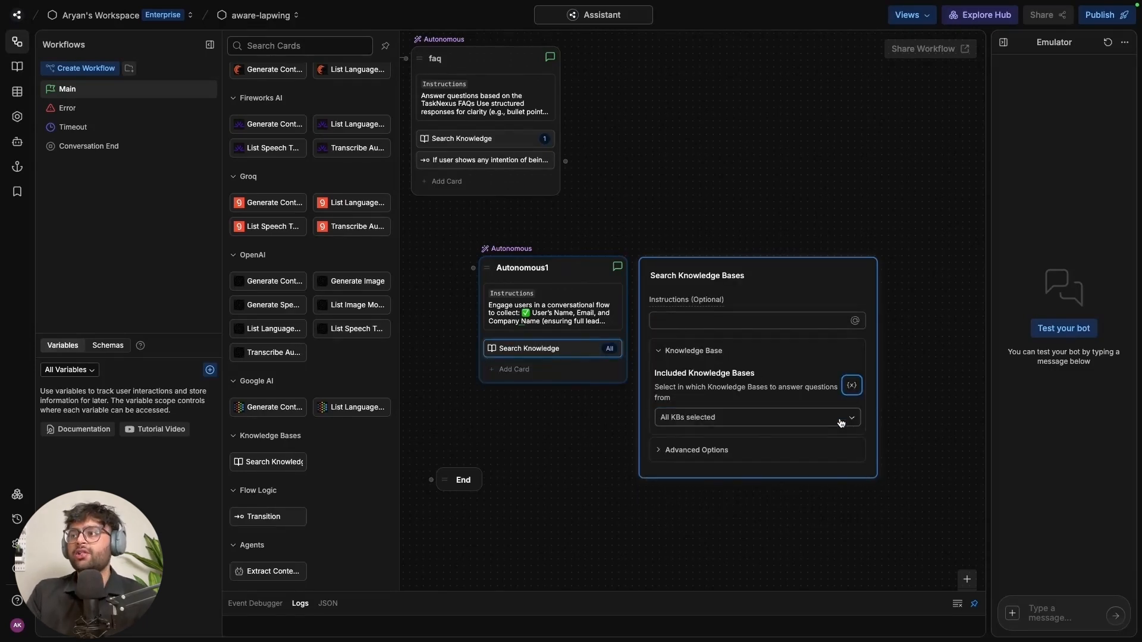
left_click(824, 424)
left_click(727, 454)
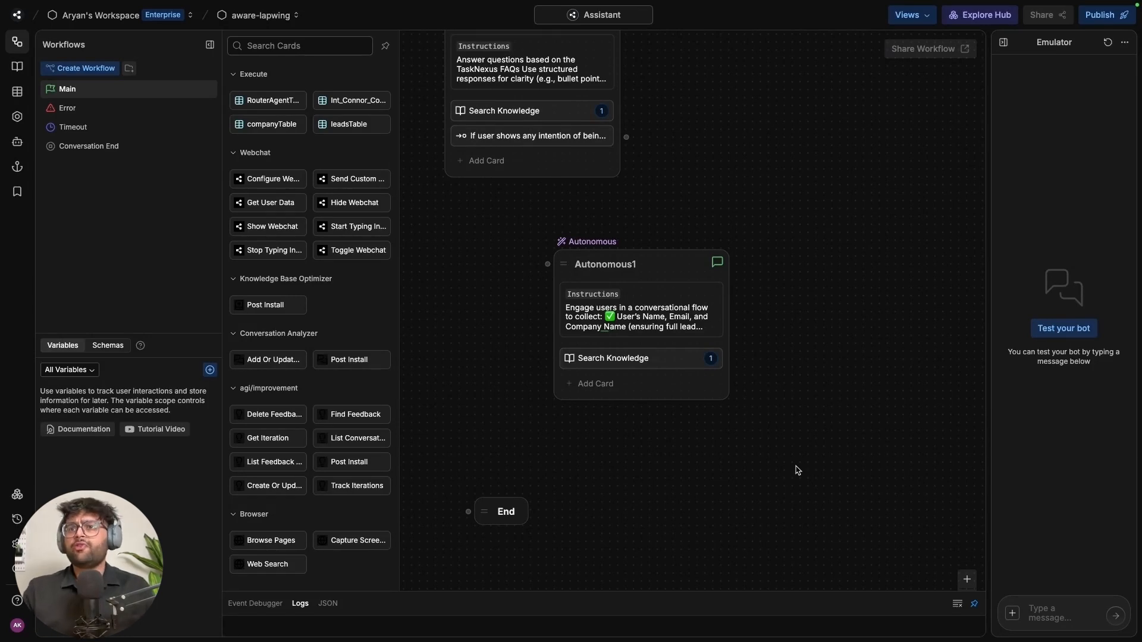
left_click(595, 383)
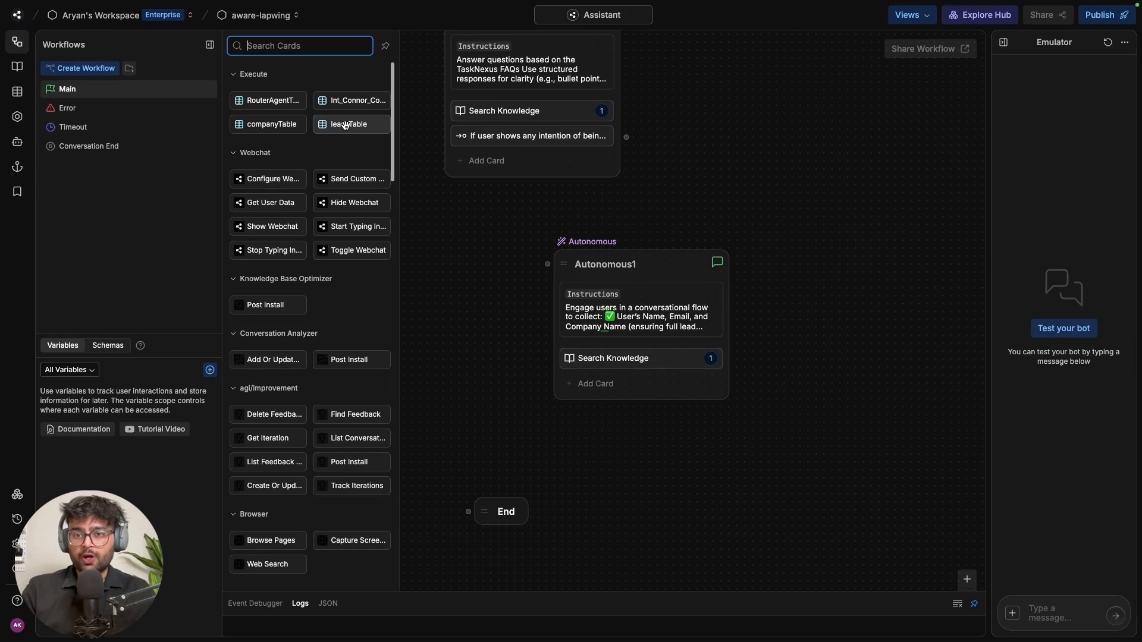
Add a leadsTable card with Create Rows on and instruction 'Collect user information and add it'
left_click_drag(349, 130, 633, 390)
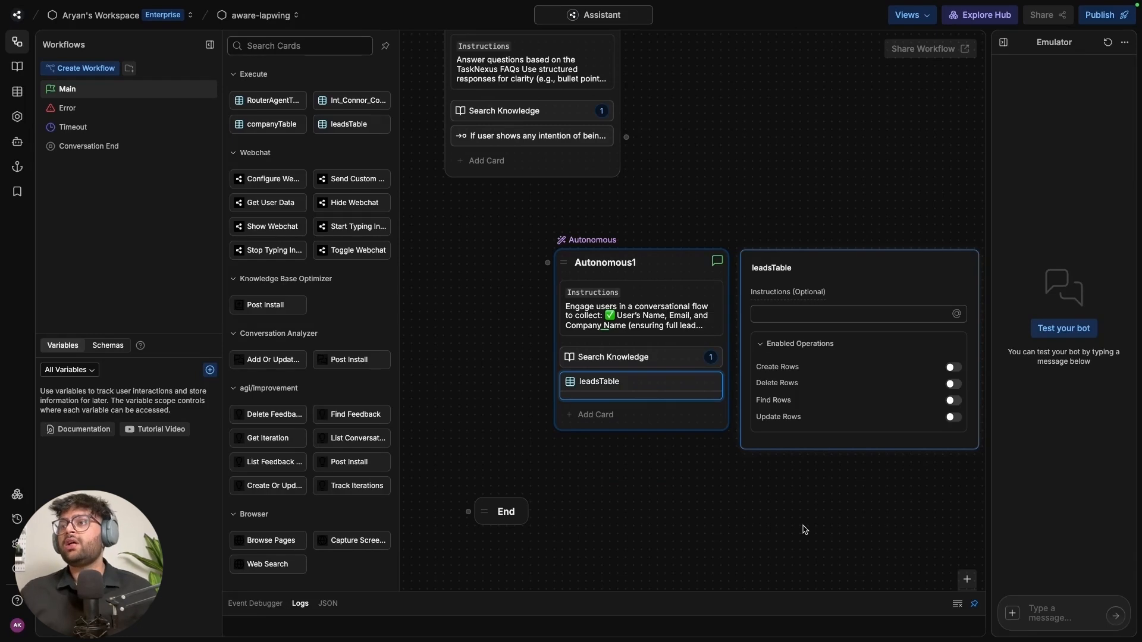
left_click(953, 368)
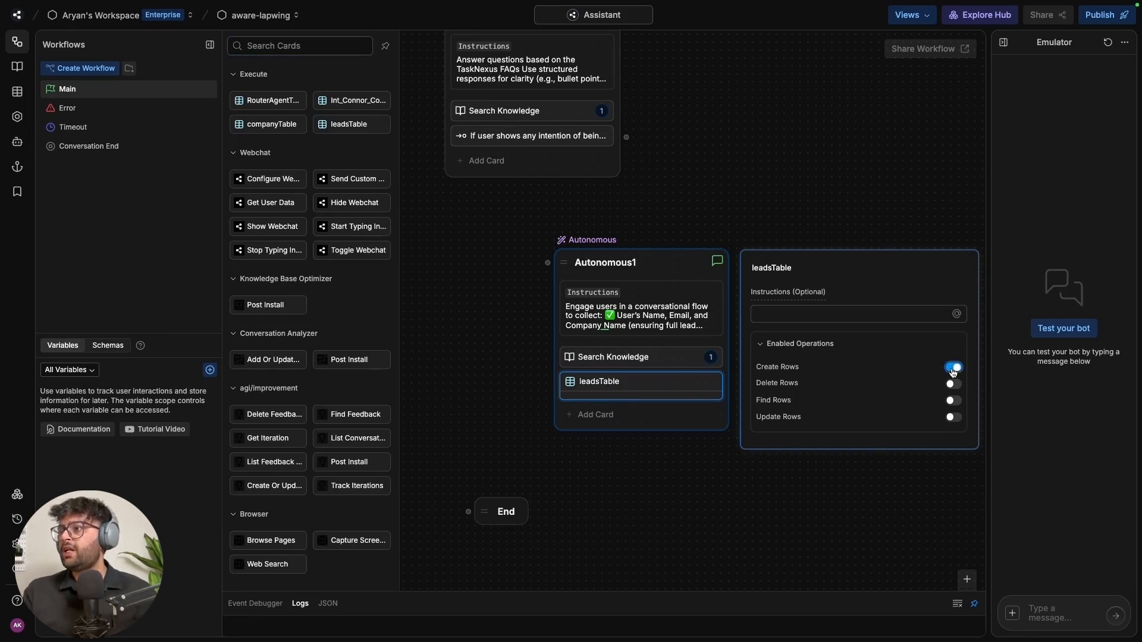
left_click(820, 313)
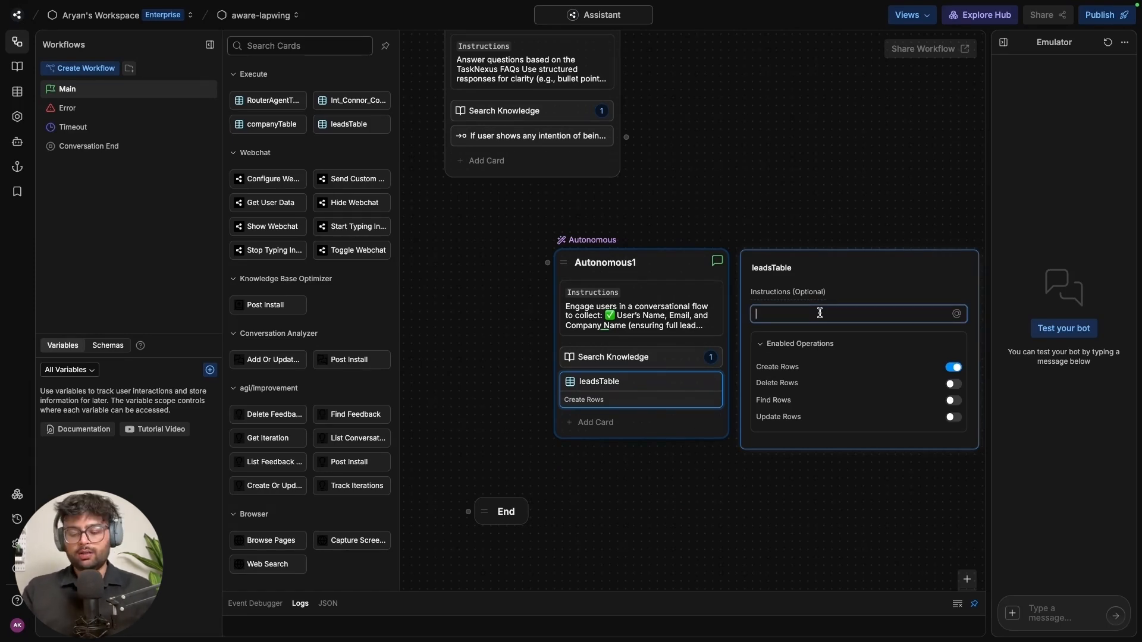
type("Collec")
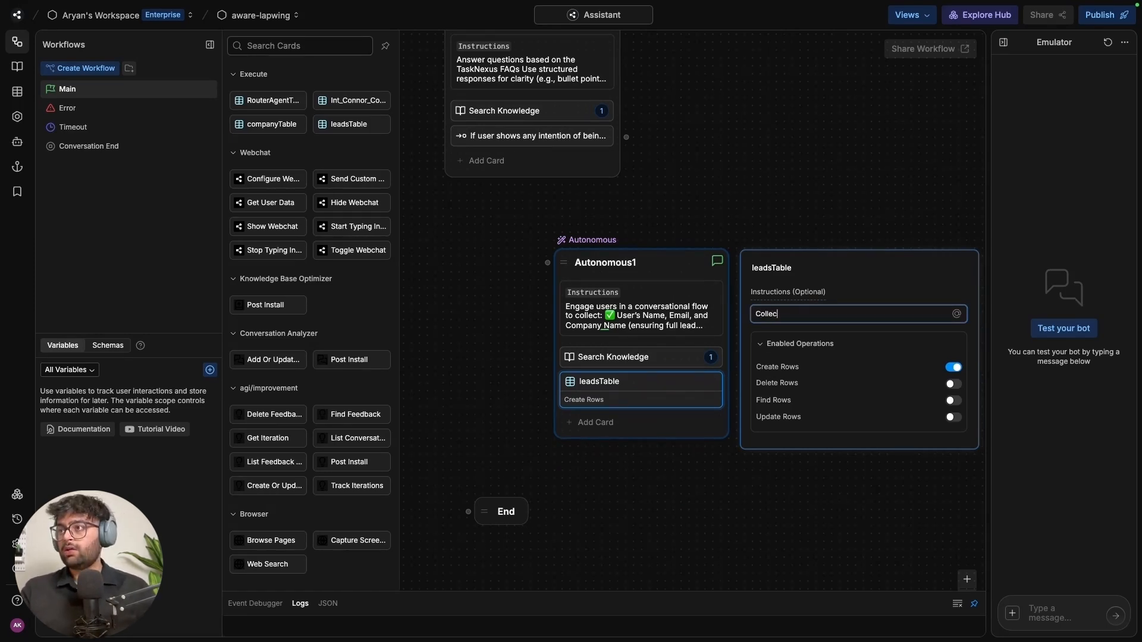
type("t user information and add it")
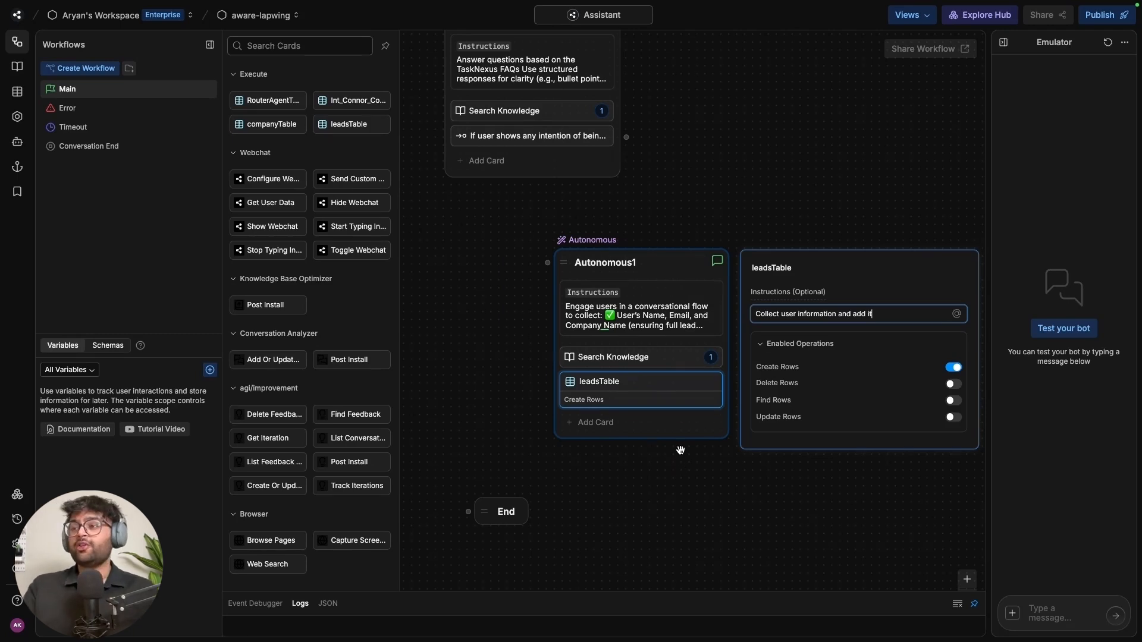
left_click(634, 429)
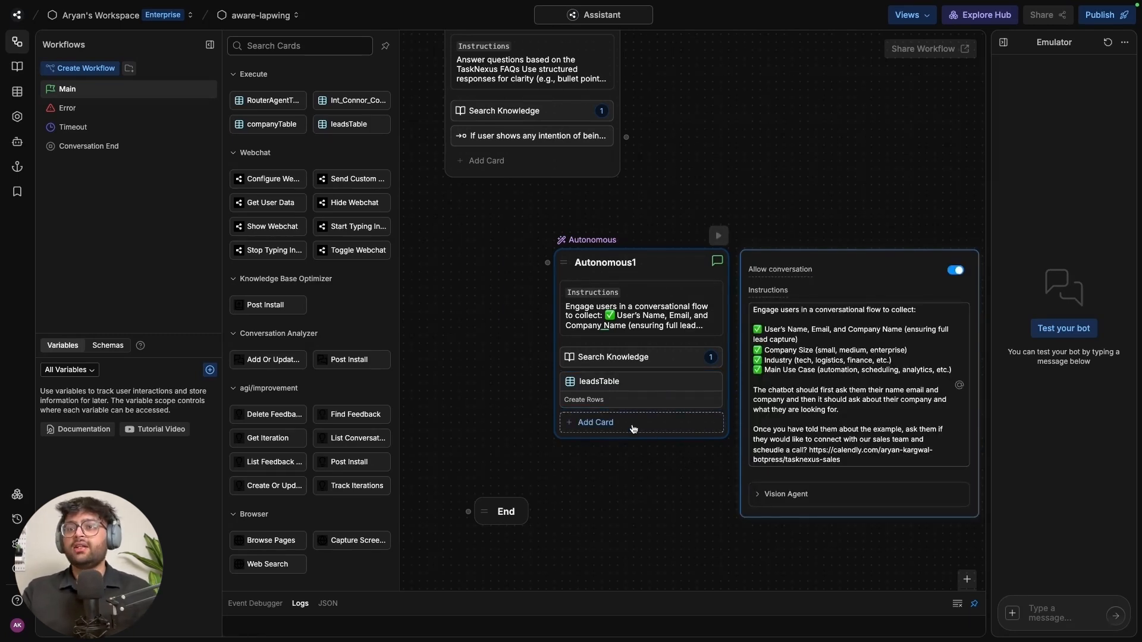
Add a Transition card that directs satisfied users wanting to finish toward closing the conversation
scroll(327, 441, "down", 15)
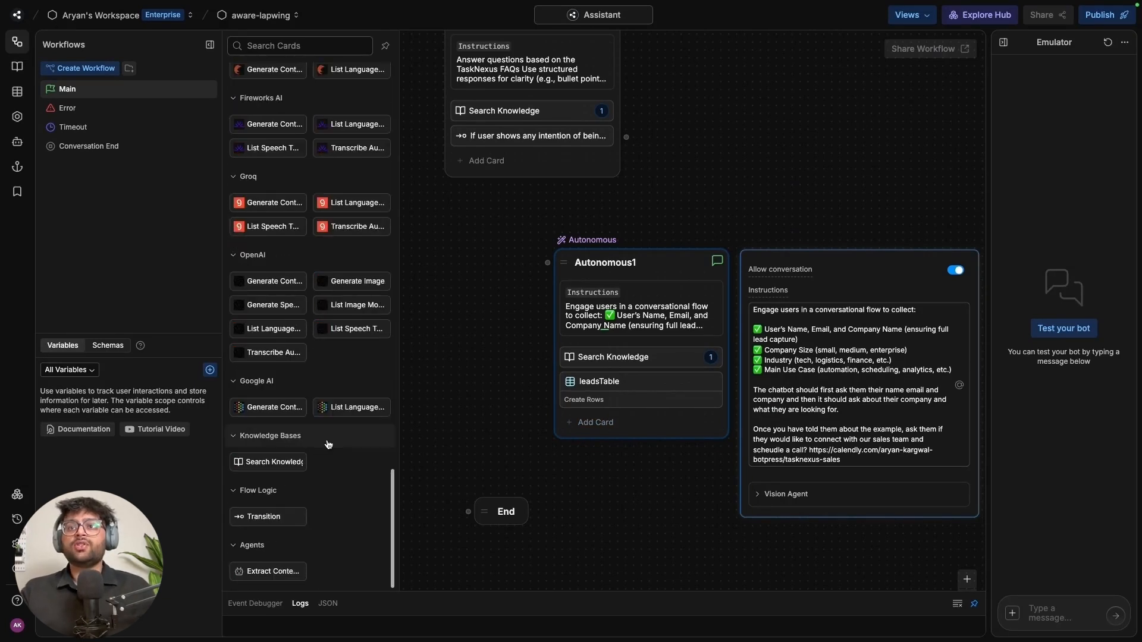
left_click_drag(296, 516, 661, 421)
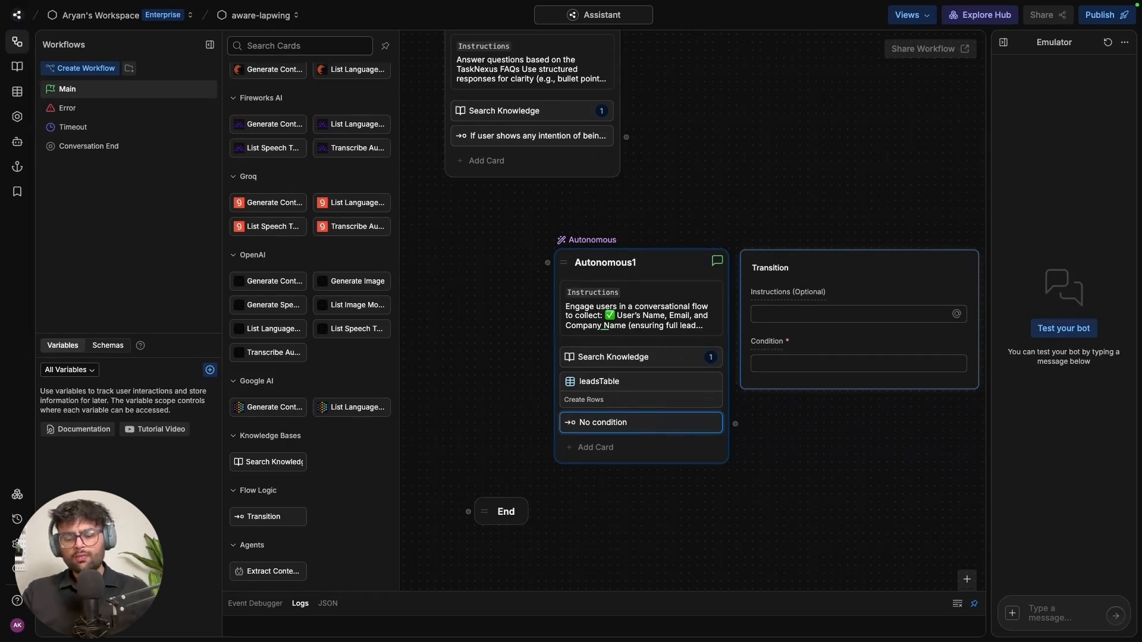
left_click(783, 316)
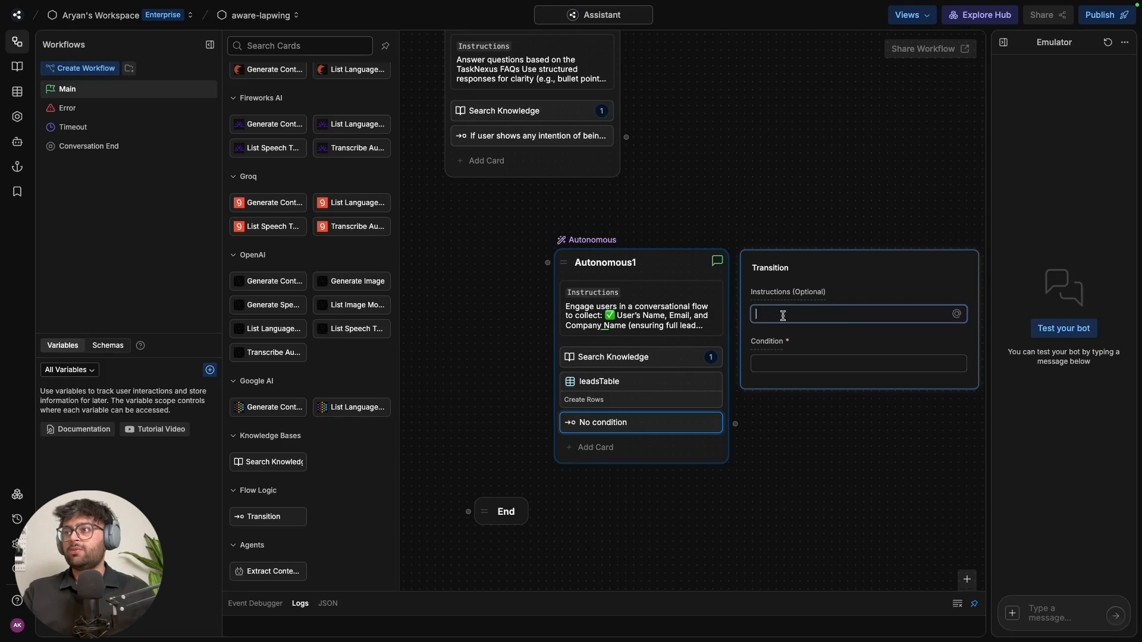
type("Direct user towards closing the conversation")
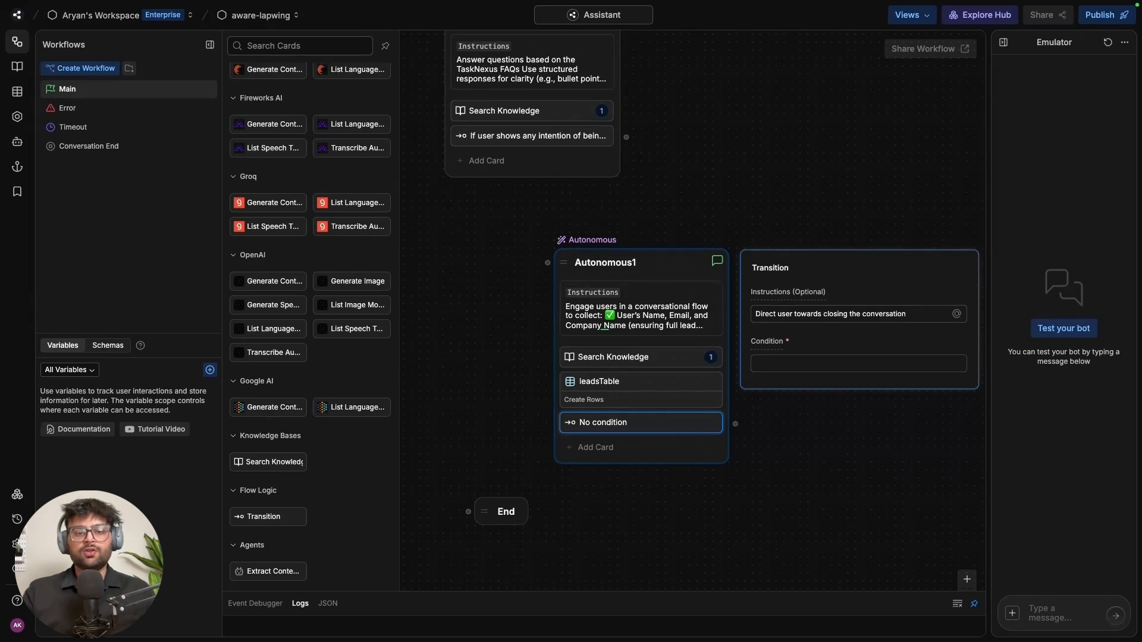
left_click(855, 362)
type("If the user seems satisfied with their answers, and wants to close the conversation.")
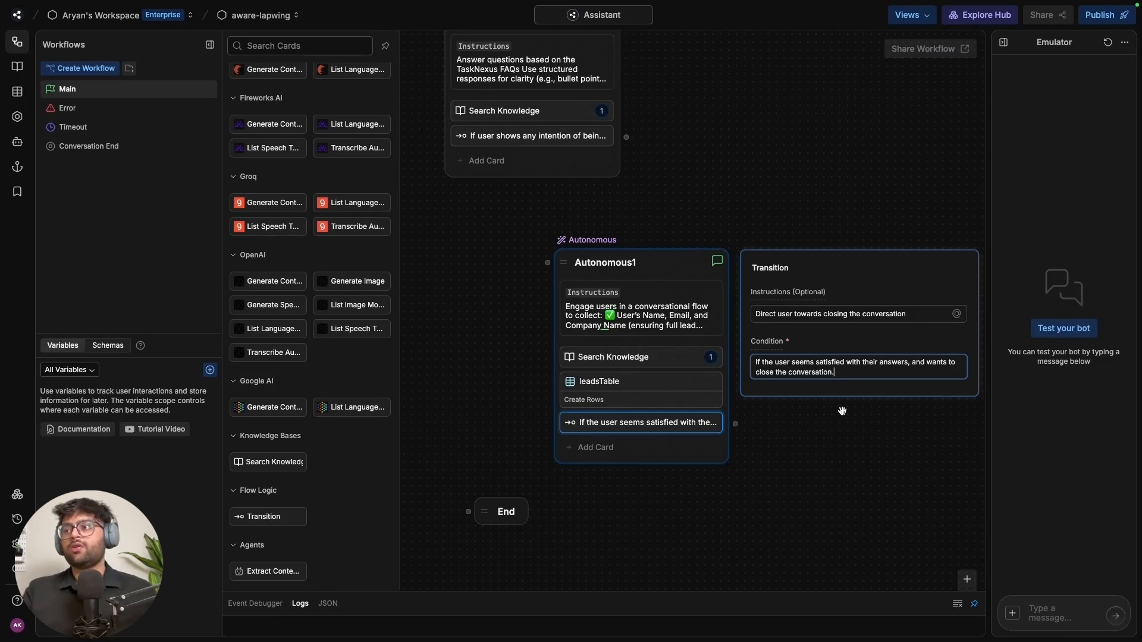
left_click(646, 266)
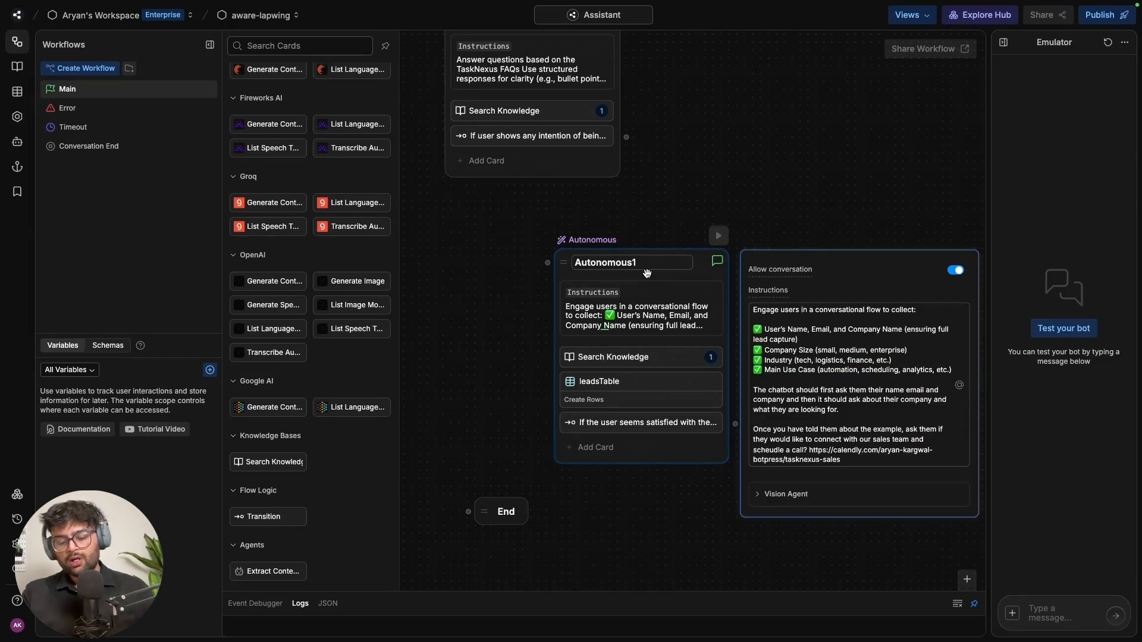
Rename Autonomous1 to 'customer' and move it up and left
key("ctrl+a")
type("cus")
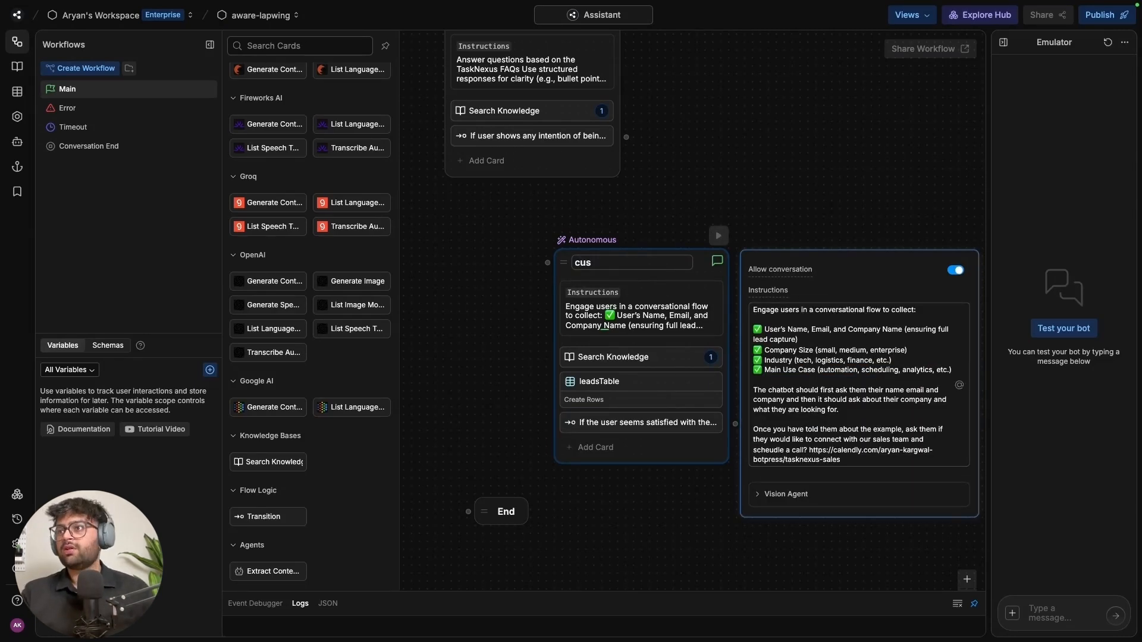
type("tomer")
key("Return")
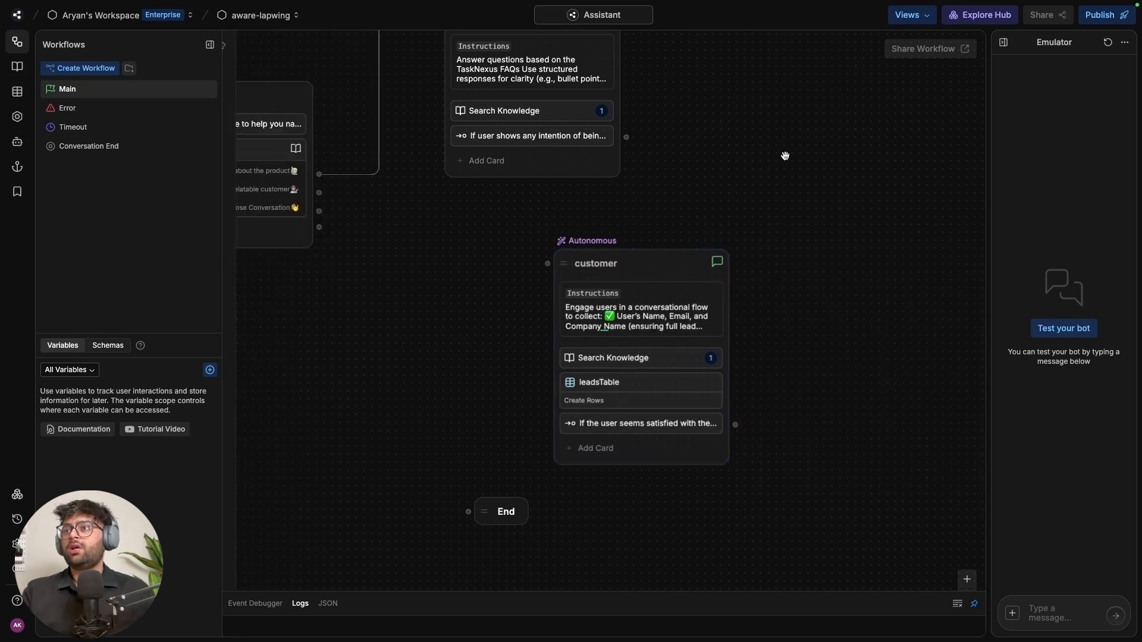
left_click_drag(696, 269, 591, 234)
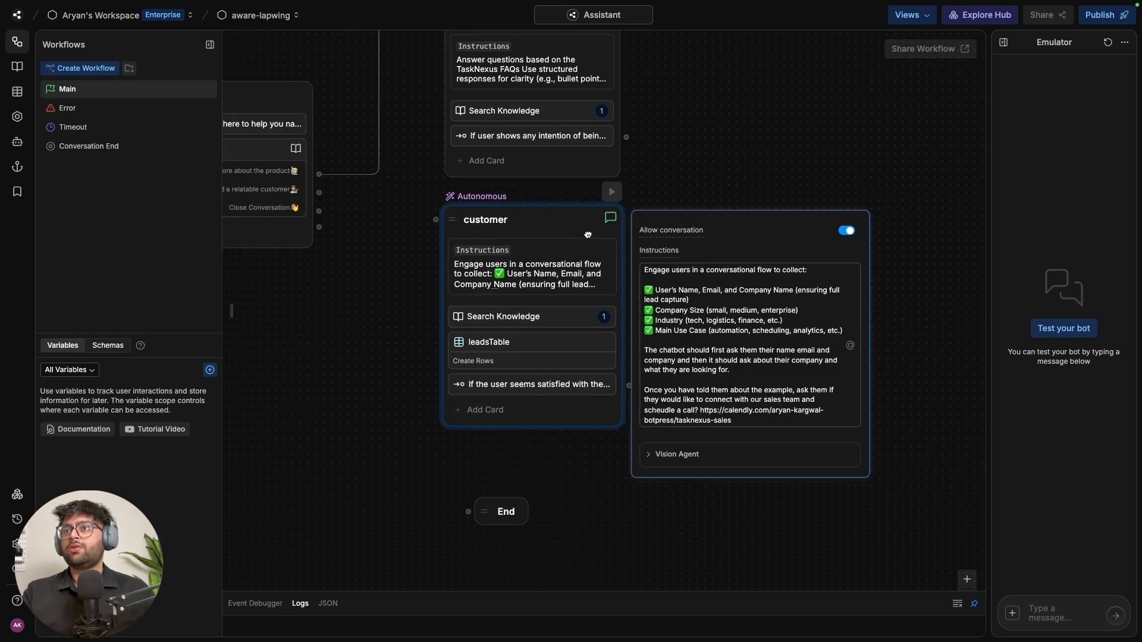
left_click(686, 181)
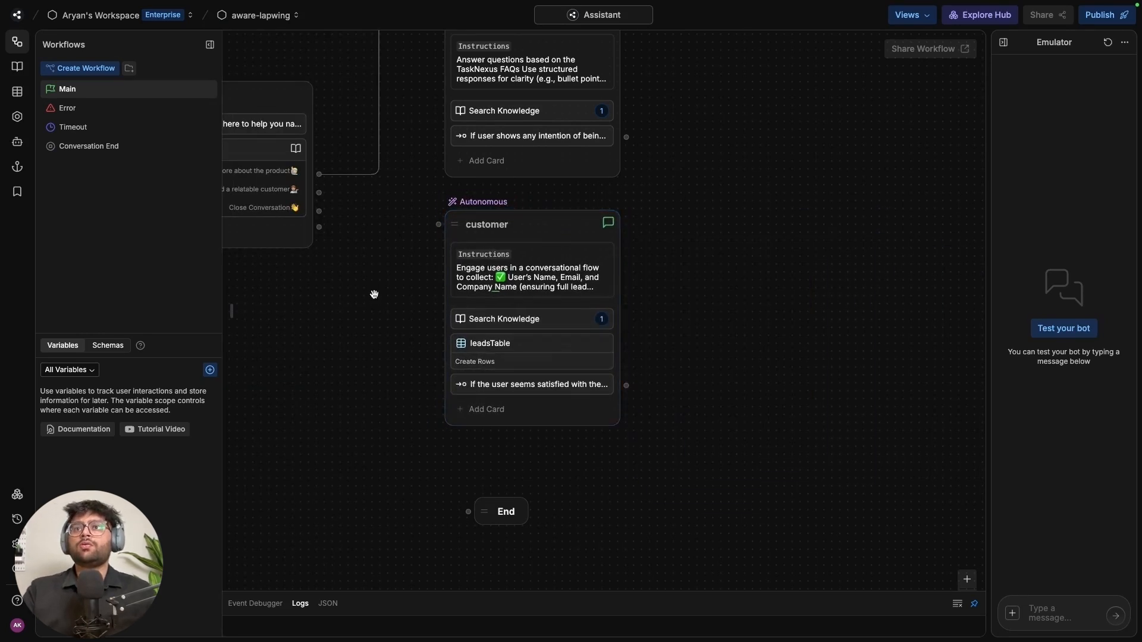
Connect 'Find a relatable customer' and faq's transition to customer; Close Conversation and satisfied-user transition to End
left_click_drag(375, 296, 501, 314)
left_click_drag(448, 212, 564, 241)
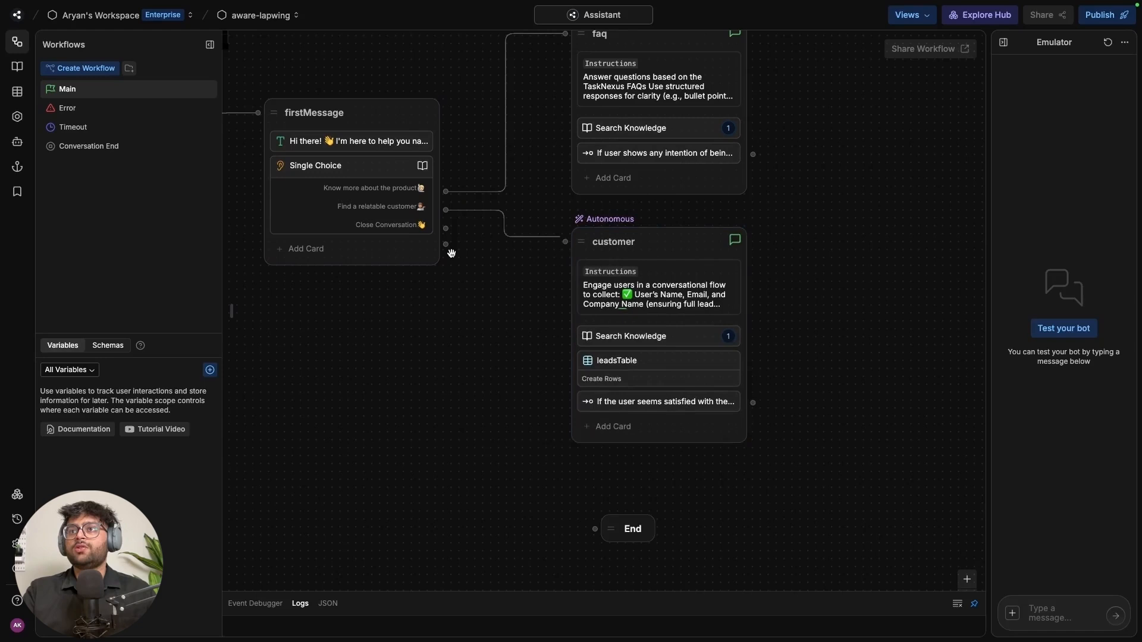
left_click_drag(447, 229, 502, 269)
left_click_drag(540, 484, 595, 528)
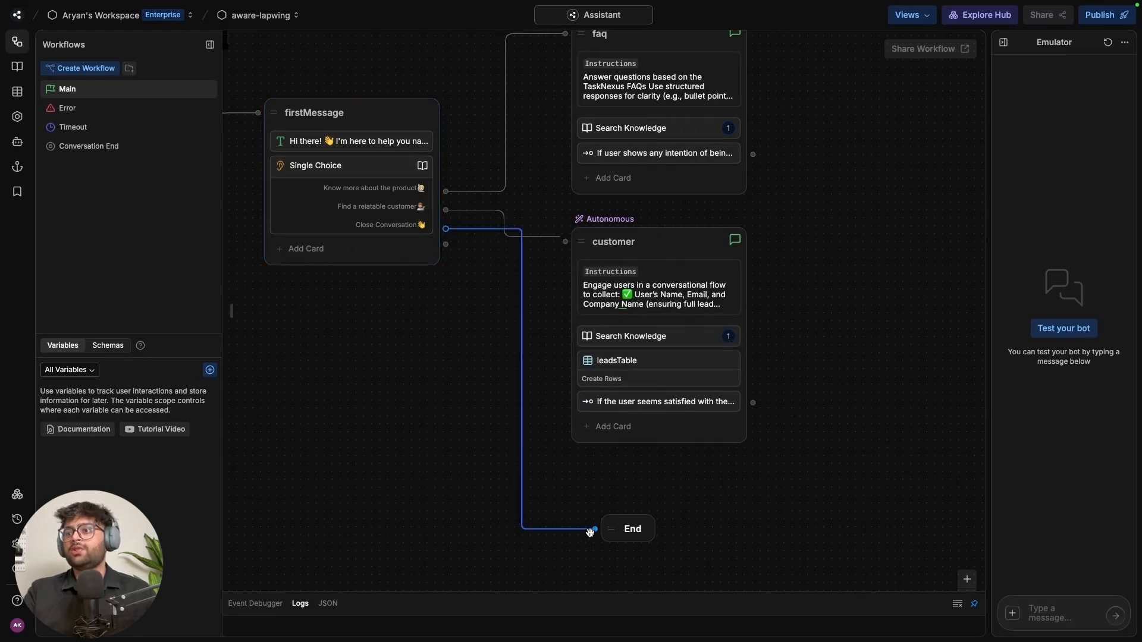
left_click_drag(756, 404, 595, 529)
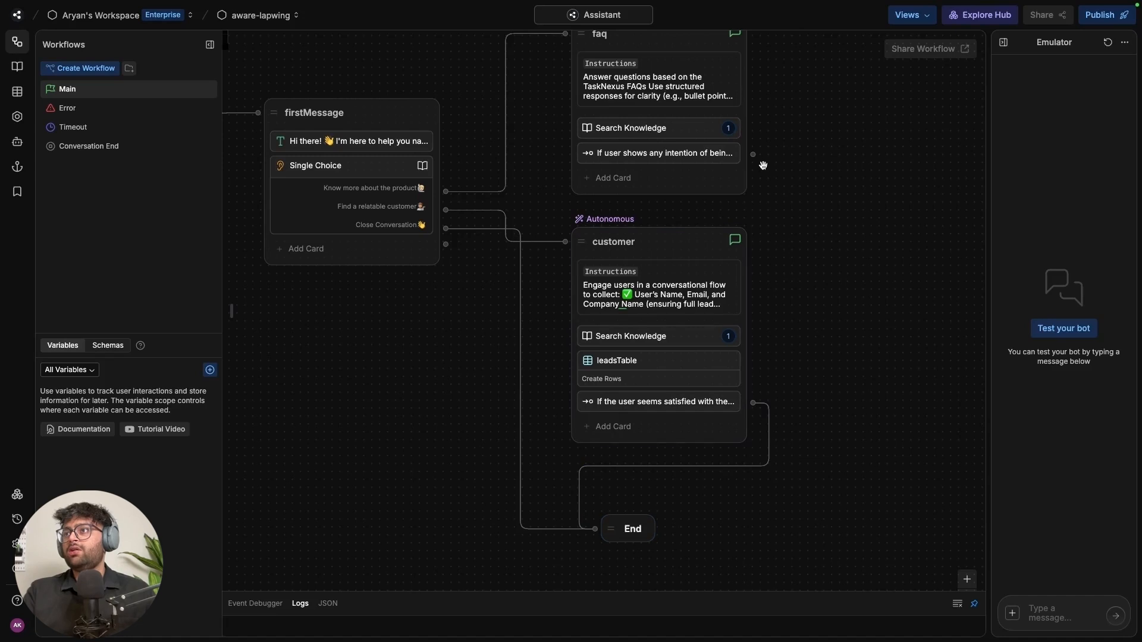
left_click(699, 156)
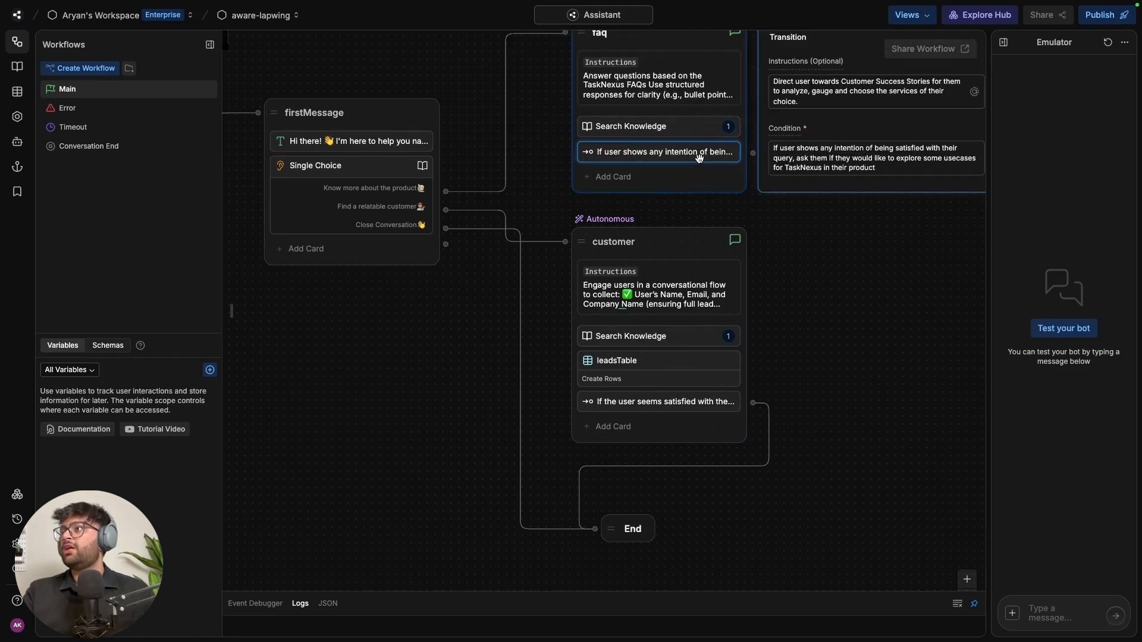
left_click(821, 232)
left_click_drag(754, 155, 602, 250)
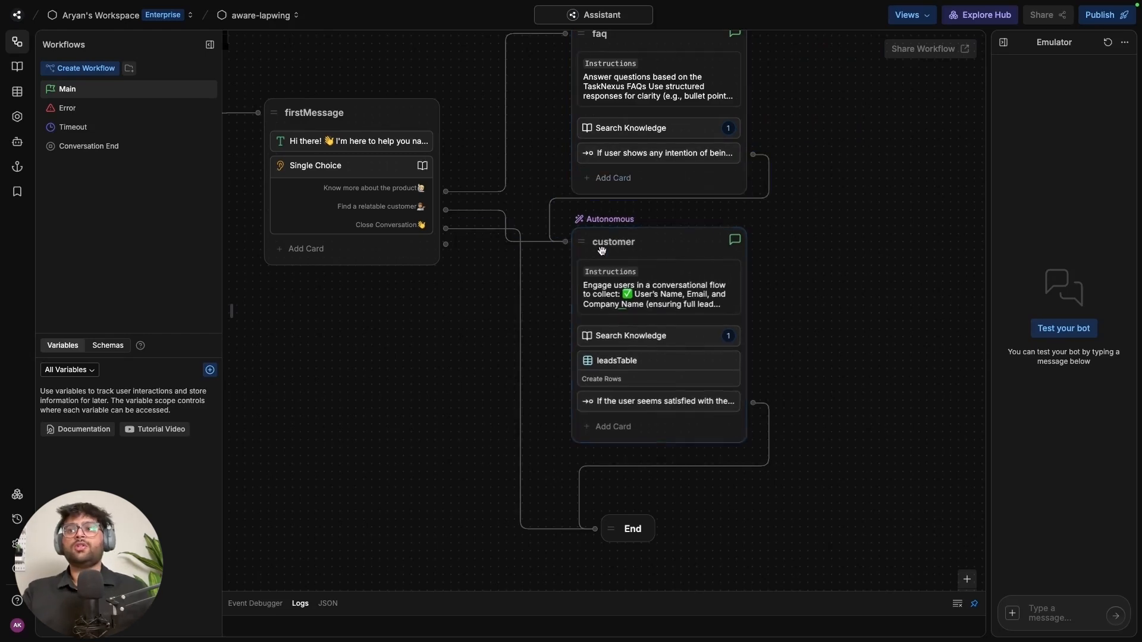
Rearrange the faq, customer and End nodes into a neat layout
scroll(818, 406, "up", 1)
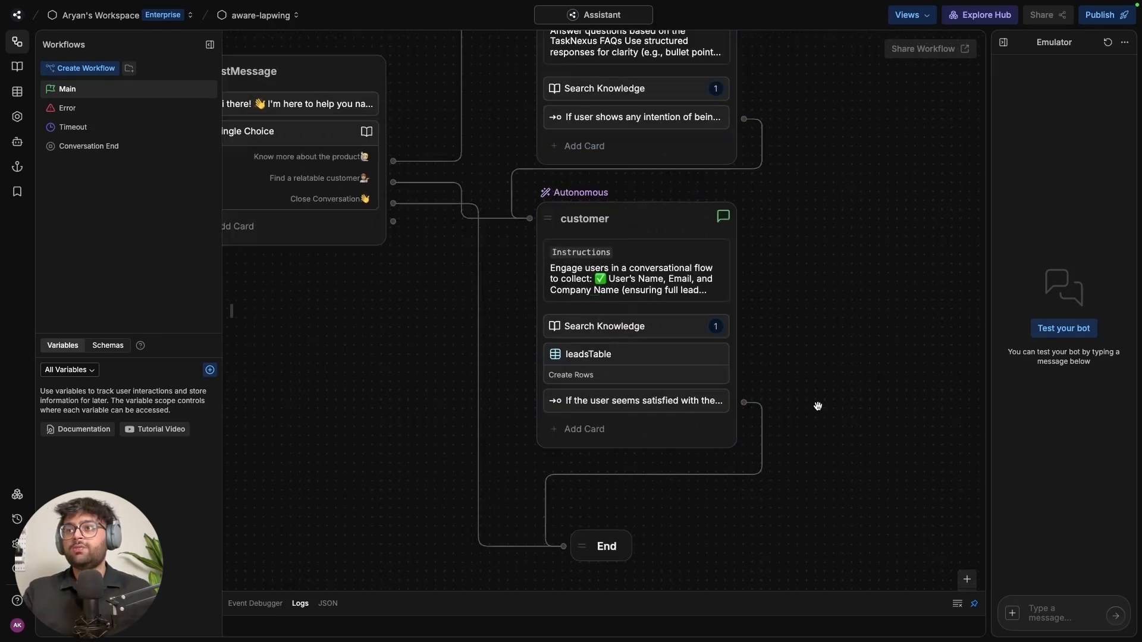
scroll(815, 404, "down", 4)
left_click(744, 160)
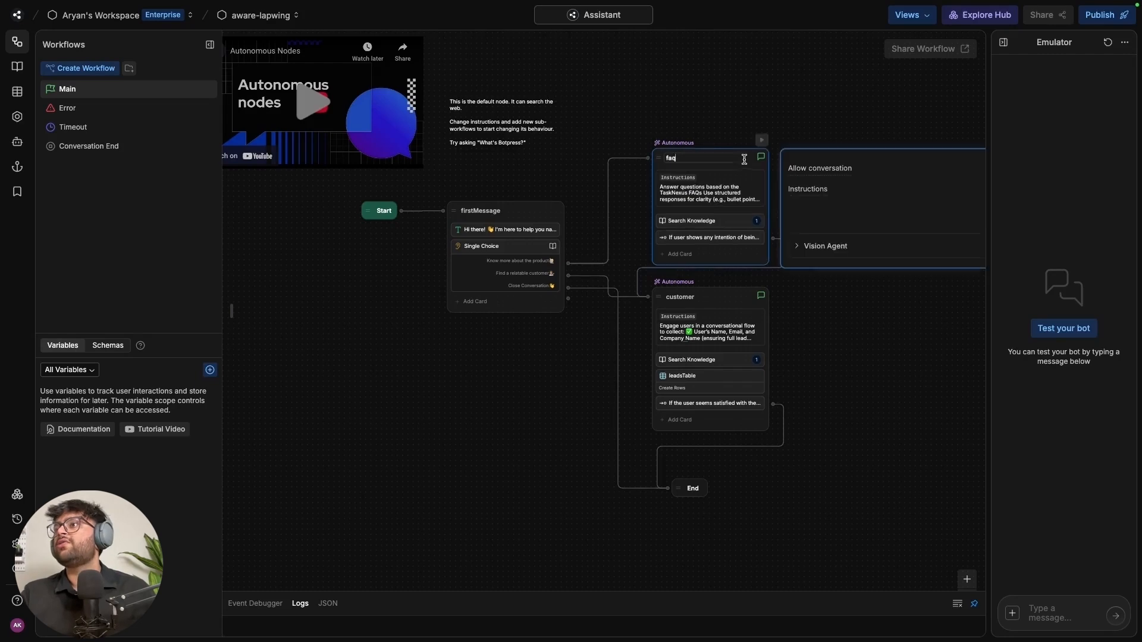
left_click_drag(744, 159, 744, 114)
left_click(760, 267)
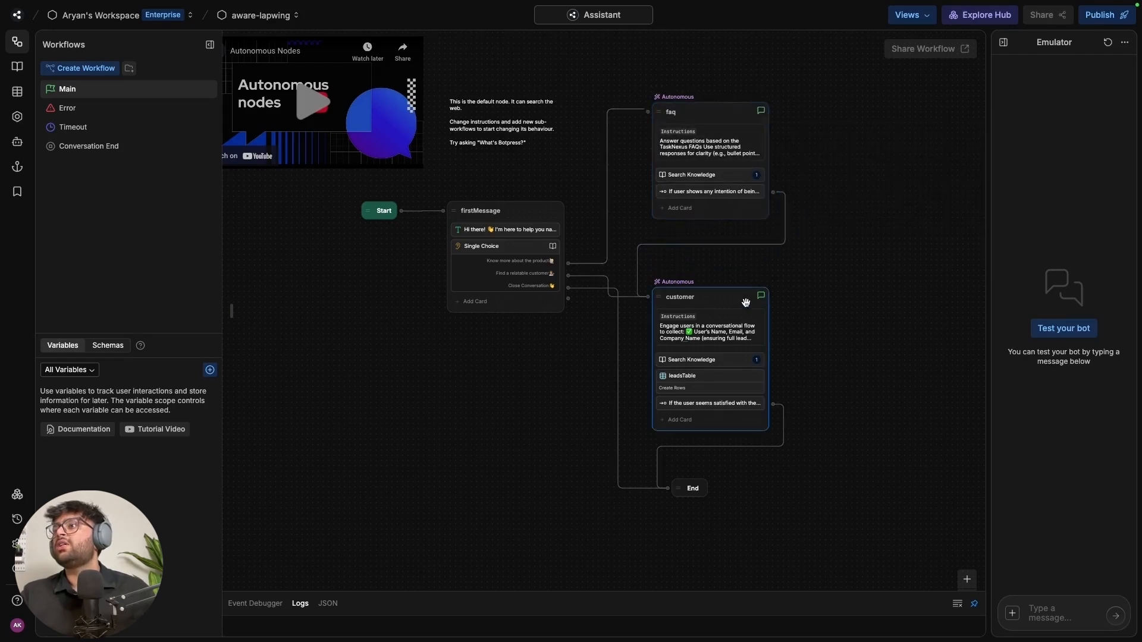
left_click_drag(746, 303, 752, 276)
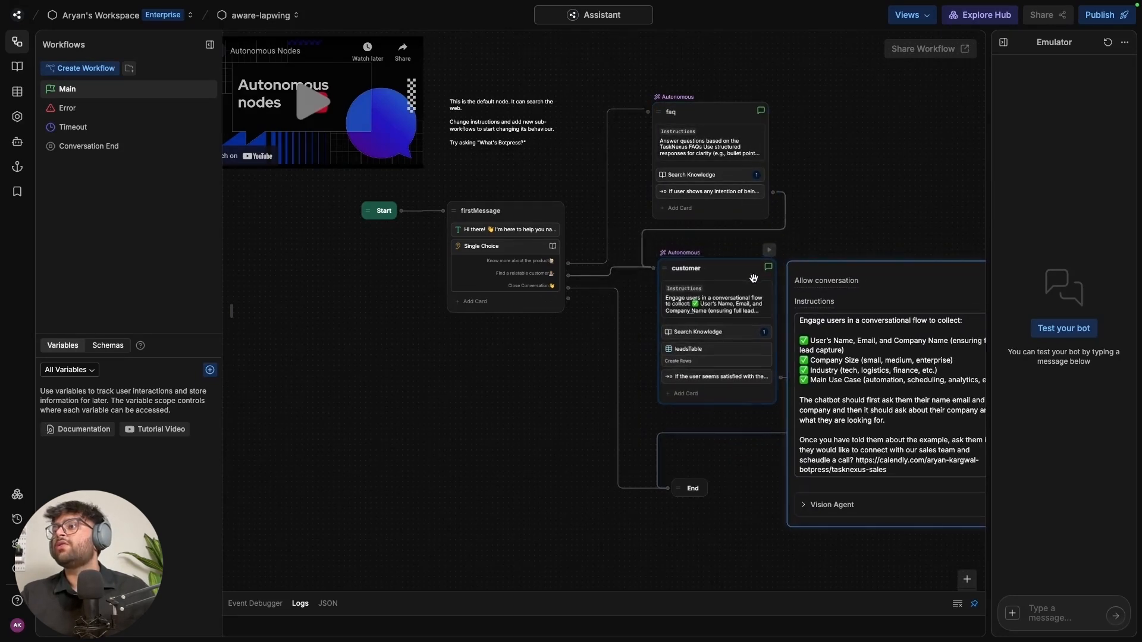
left_click(833, 189)
left_click_drag(703, 499, 702, 464)
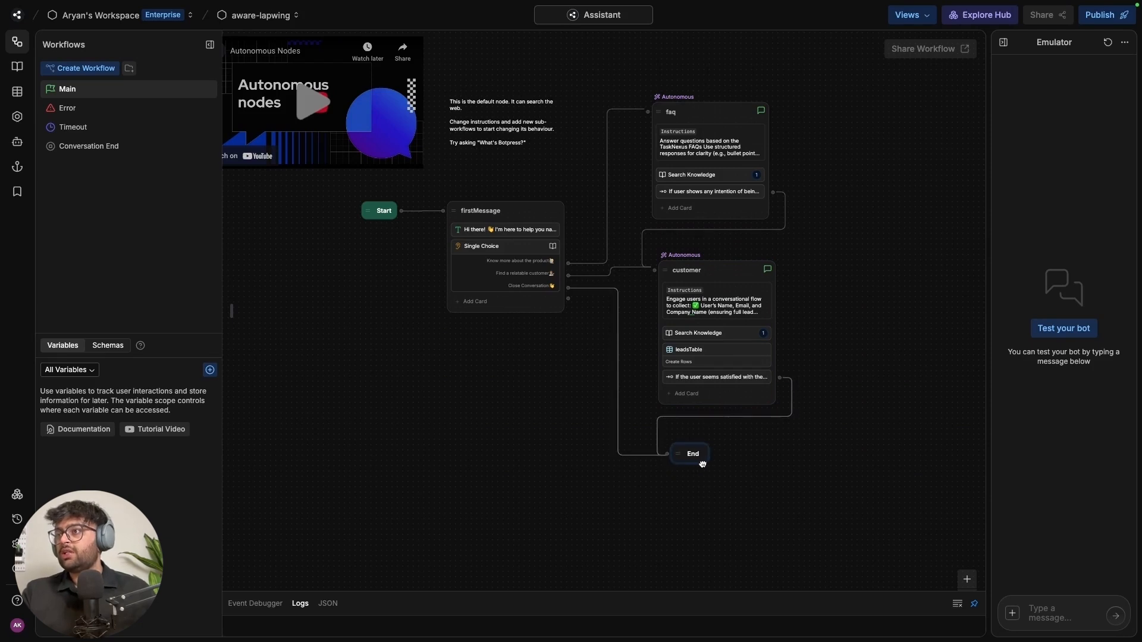
left_click_drag(756, 278, 747, 275)
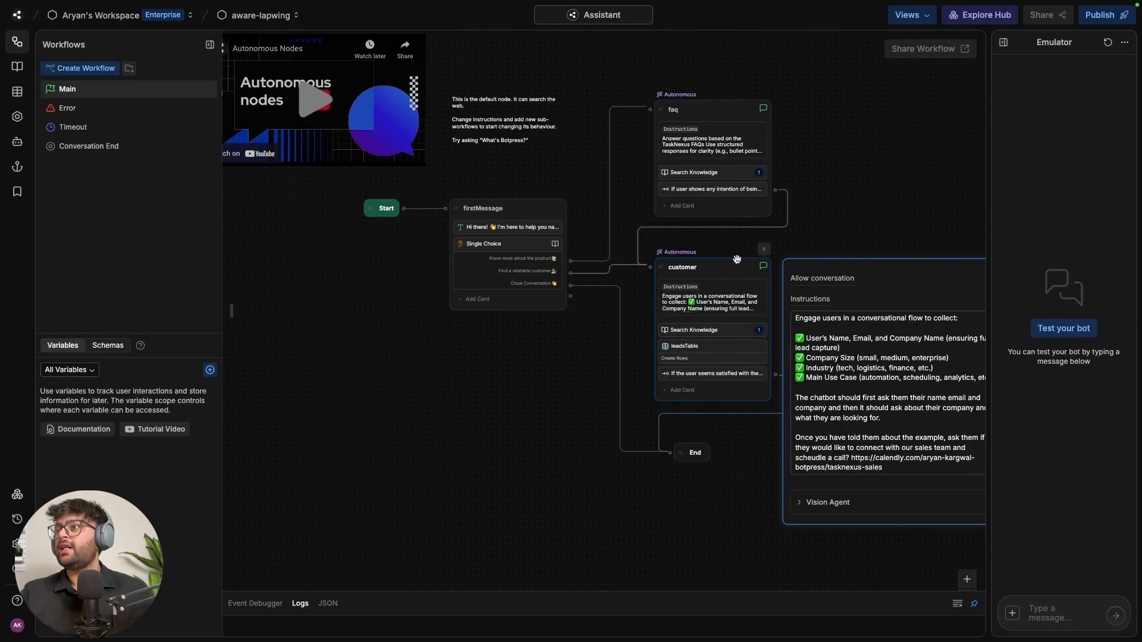
Close the customer node's panel and widen the Emulator for testing
left_click(885, 179)
scroll(851, 479, "right", 3)
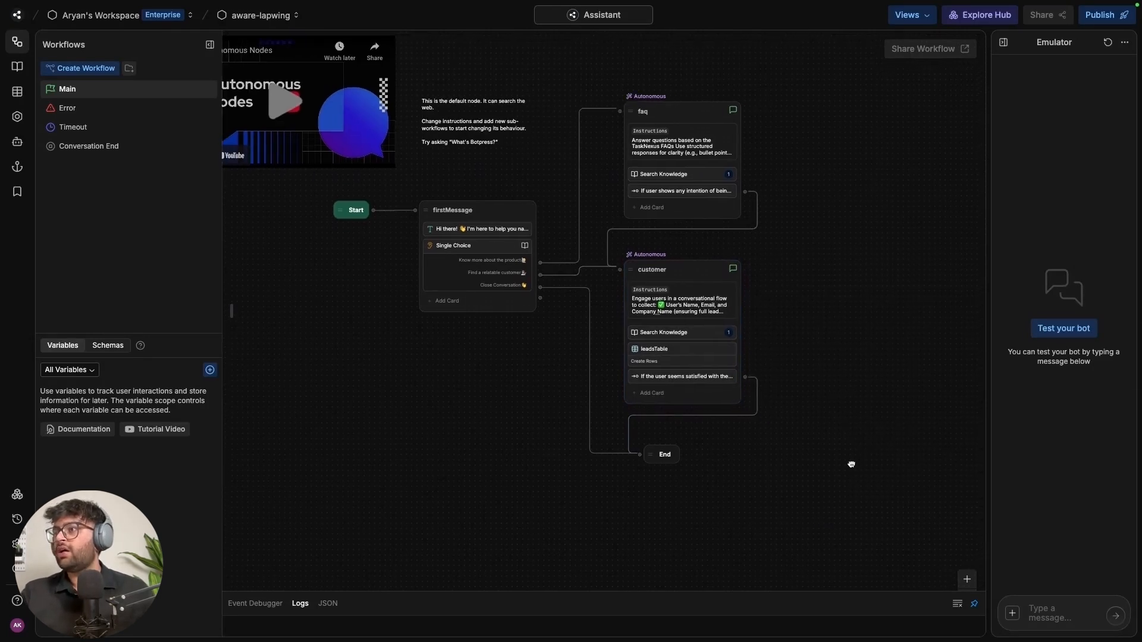
left_click(1077, 610)
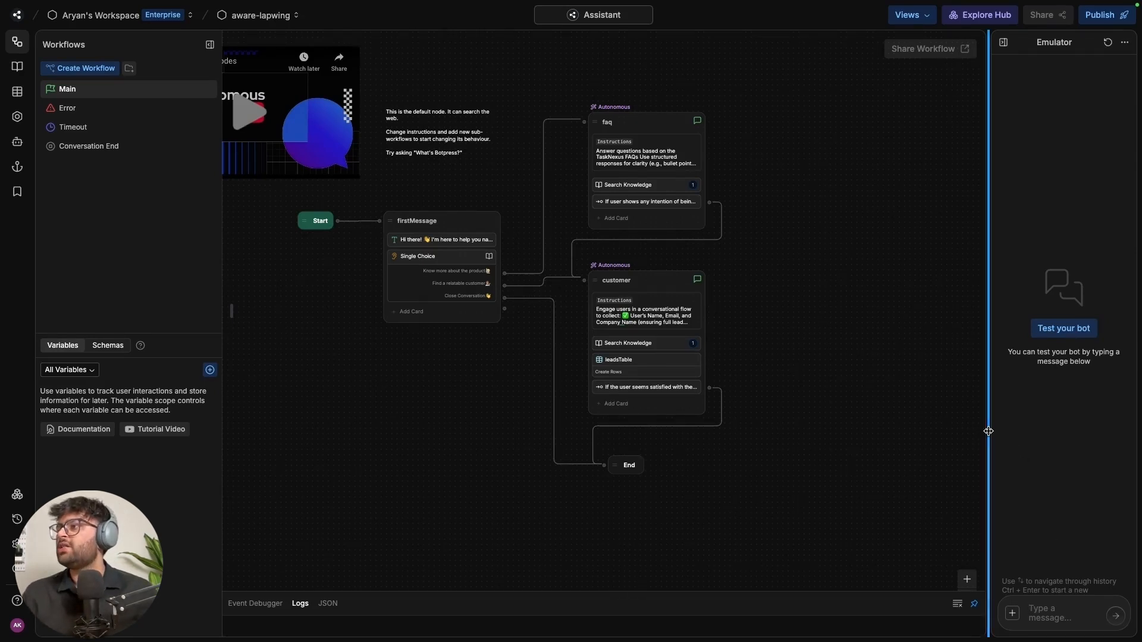
left_click_drag(988, 431, 798, 427)
Greet the bot with 'hey' in the Emulator and pick 'Find a relatable customer'
left_click(936, 615)
type("Hey")
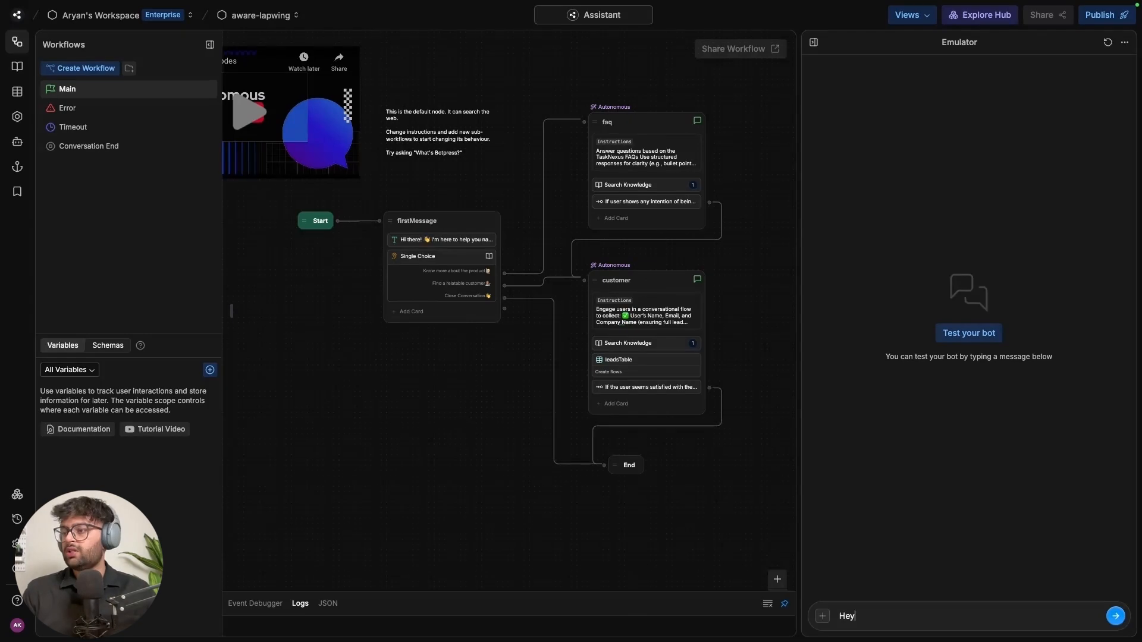
key("Return")
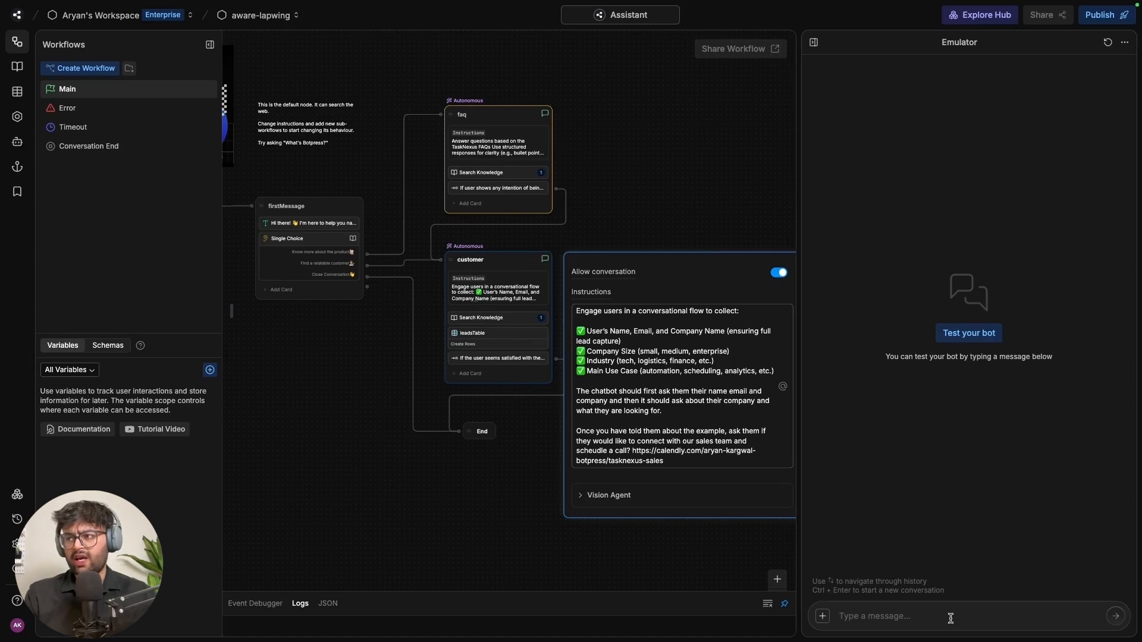
type("hey")
key("Return")
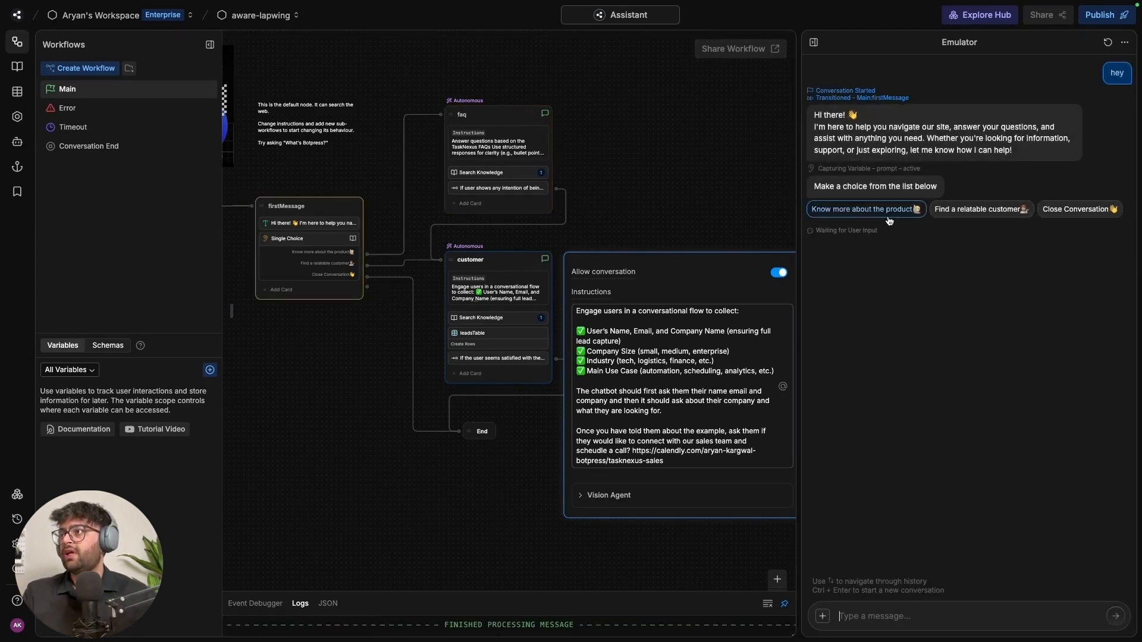
left_click(976, 211)
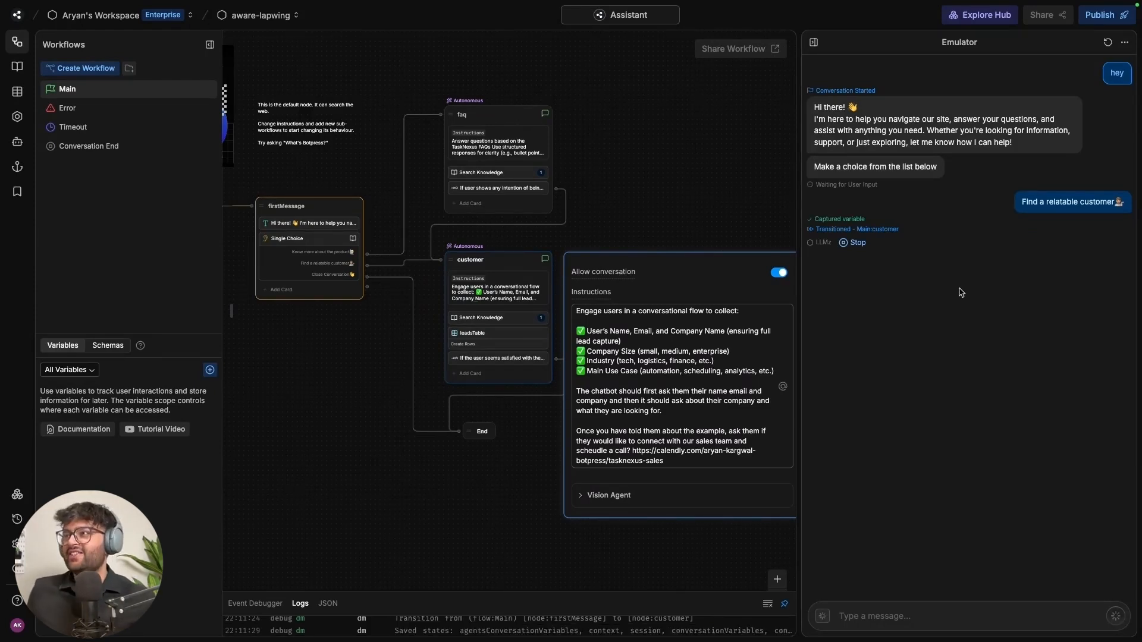
Publish the aware-lapwing bot and open its Customize Webchat theme settings
left_click(967, 608)
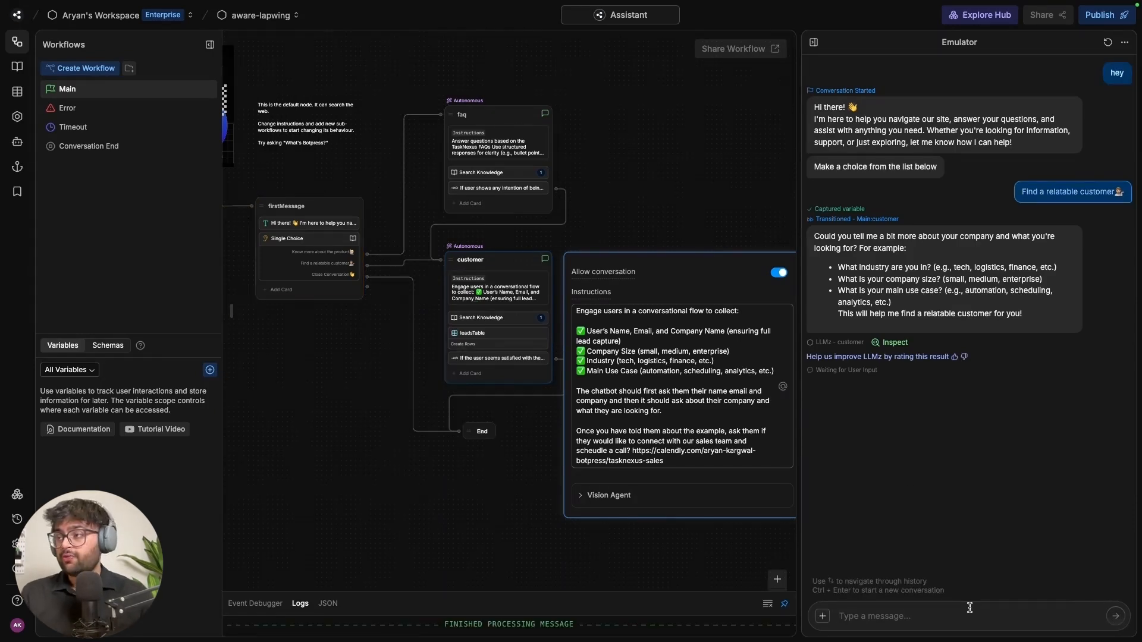
left_click(934, 437)
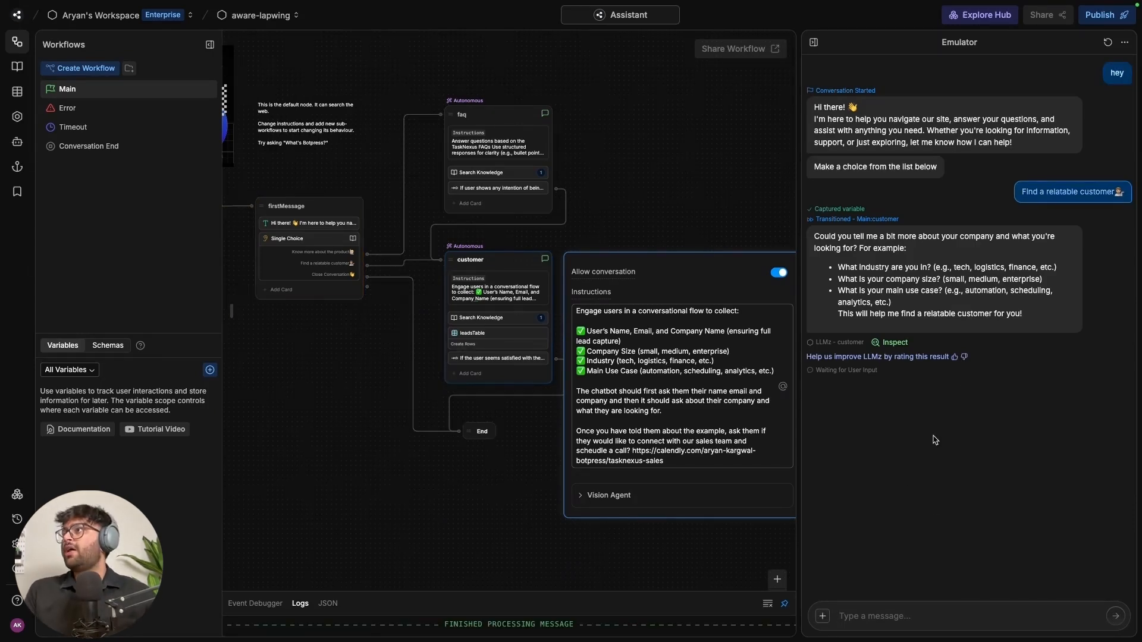
left_click(1102, 18)
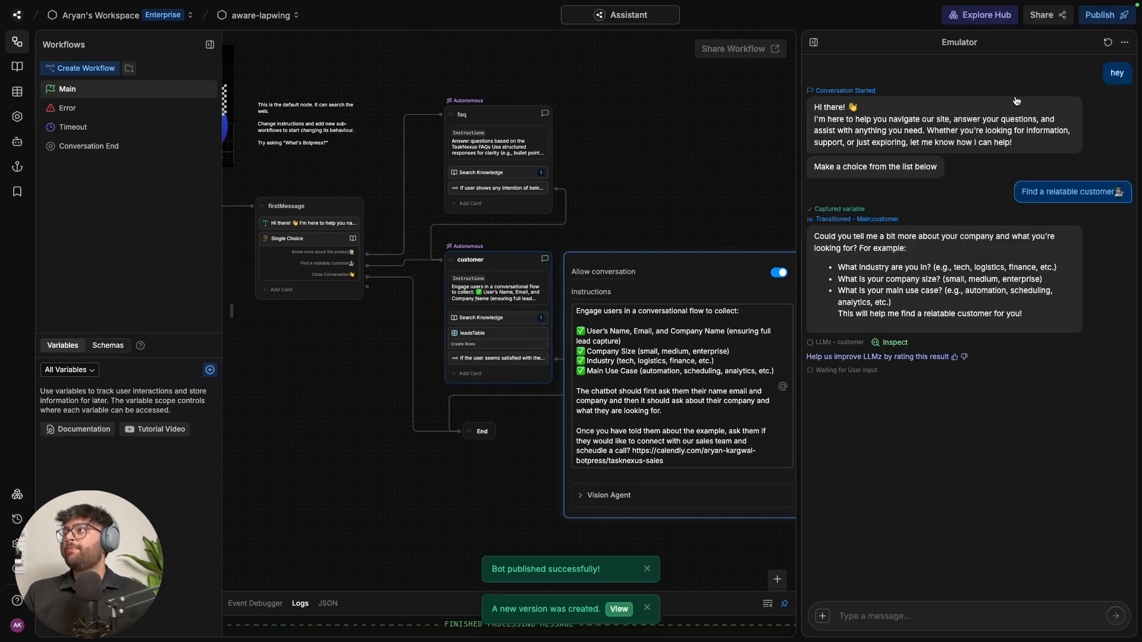
left_click(1052, 25)
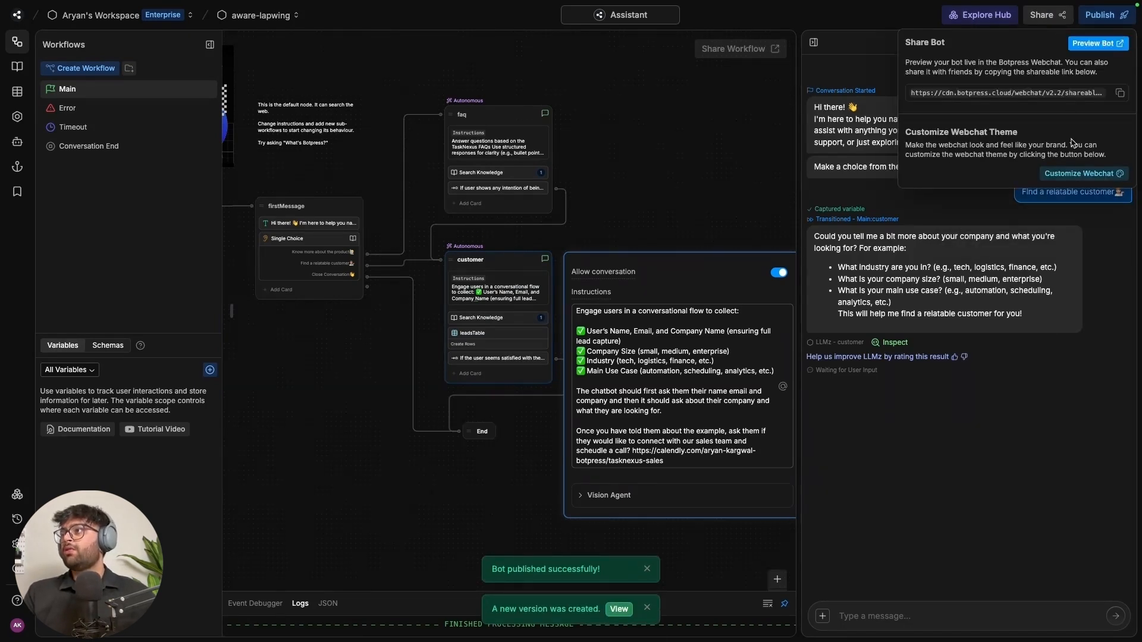
left_click(1074, 174)
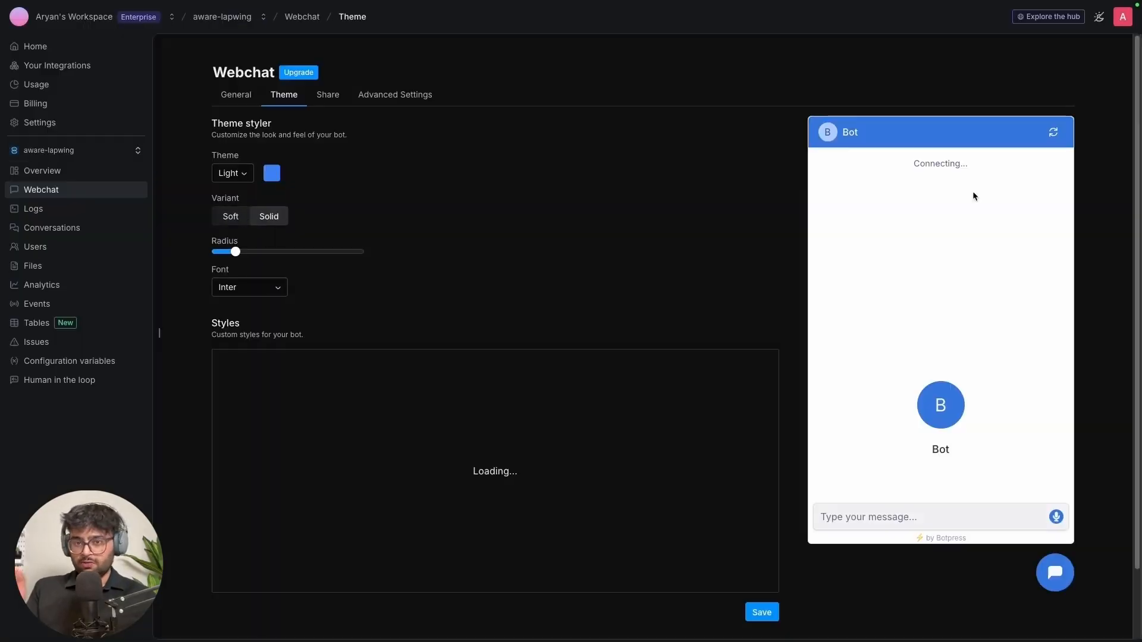
Give the webchat the red preset accent colour with the Dark theme and save
left_click(271, 166)
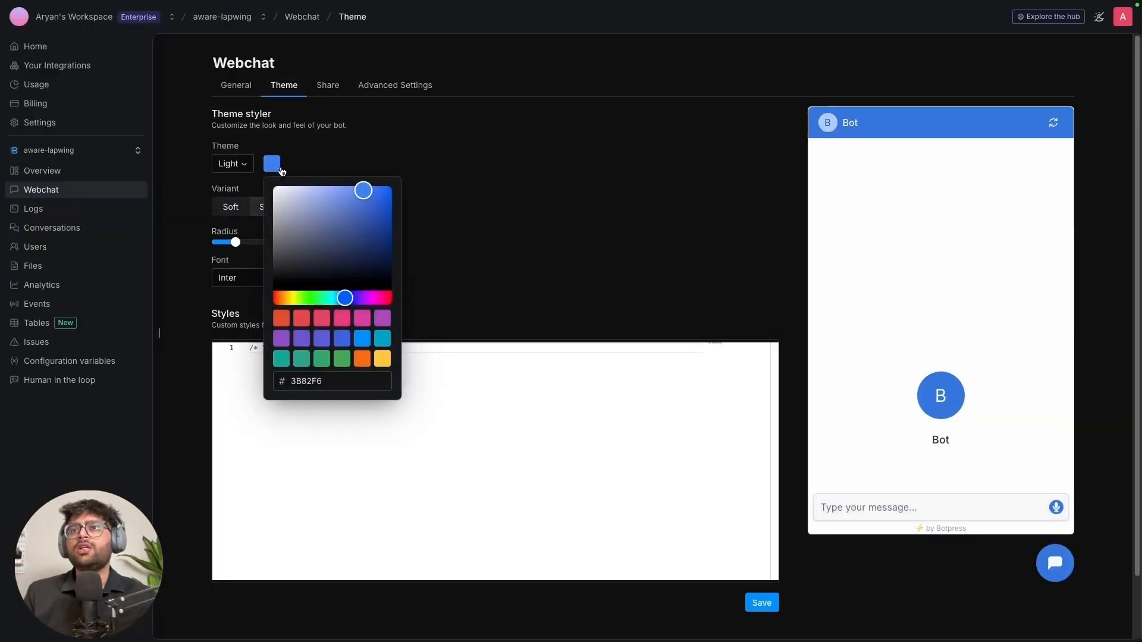
left_click(320, 324)
left_click(229, 164)
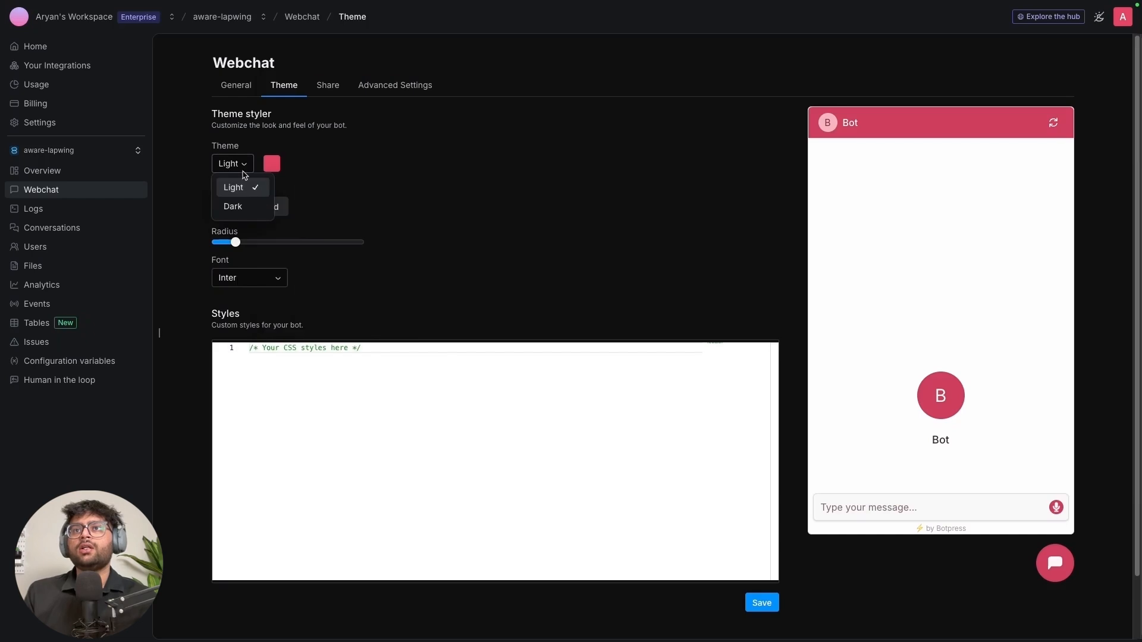
left_click(233, 203)
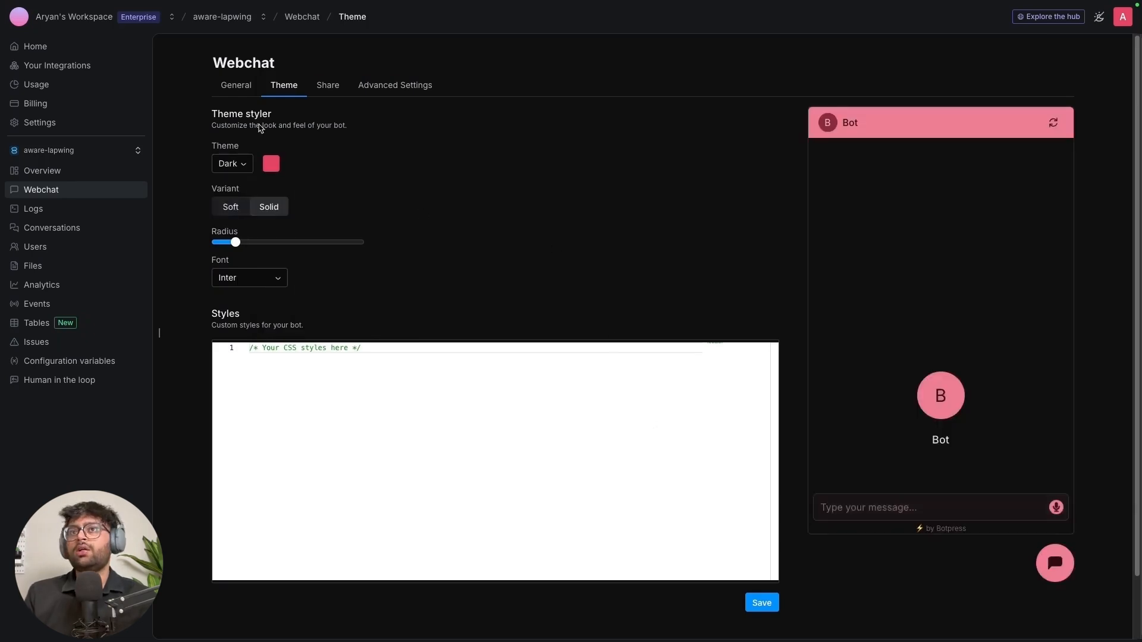
left_click(763, 604)
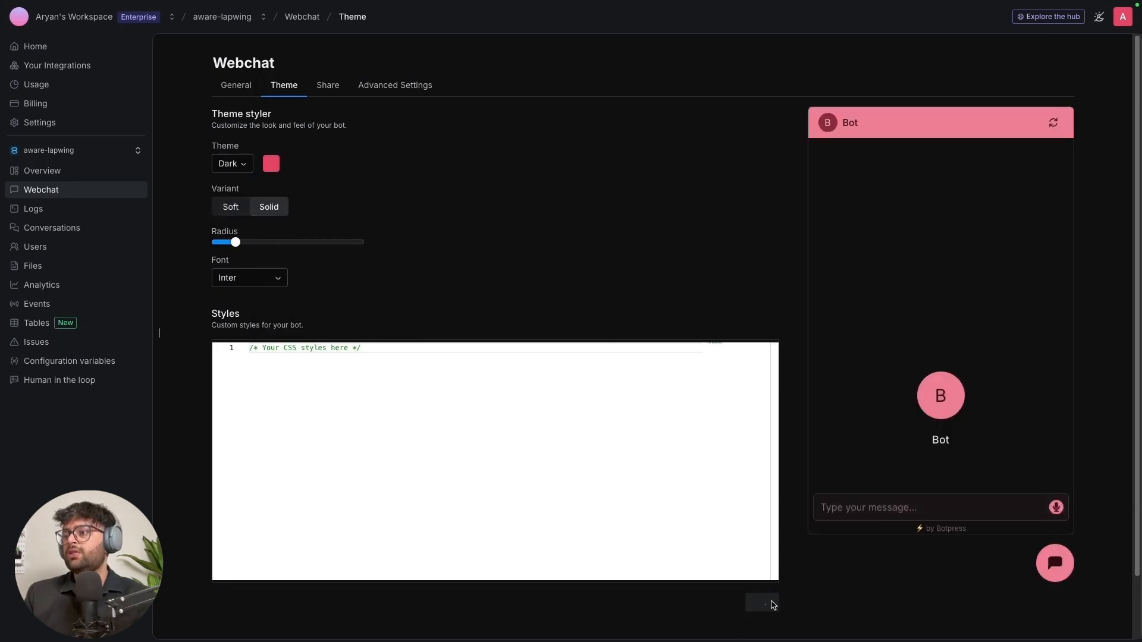
On the General tab, enter 'Nexa Bot' as the bot name, keep Branding on Hide, and save
left_click(237, 91)
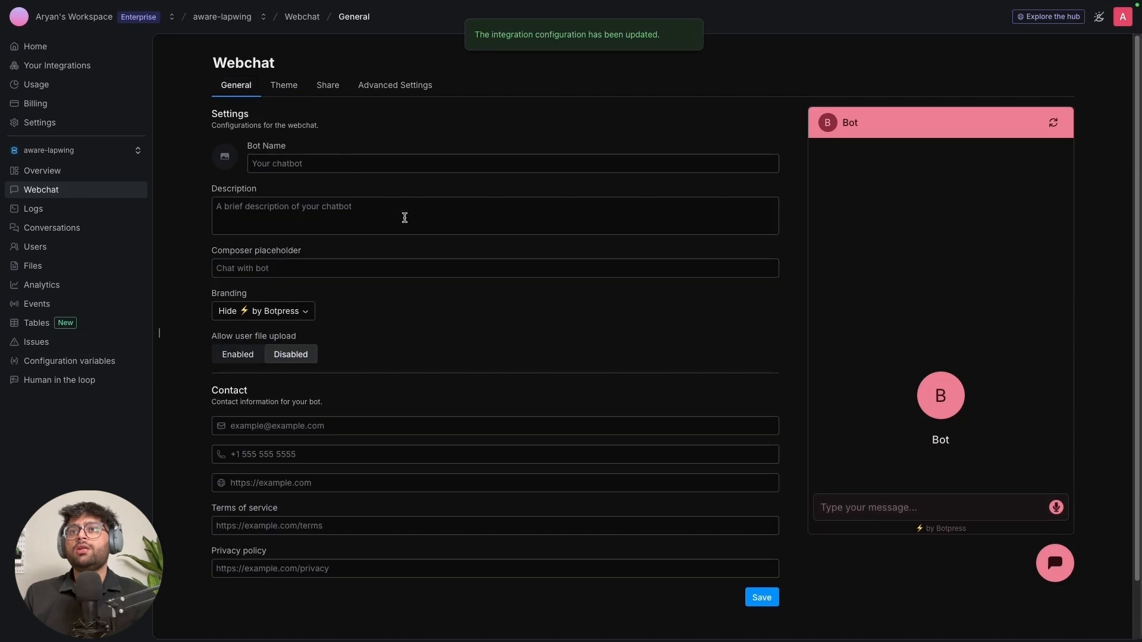
left_click(350, 161)
type("Nex")
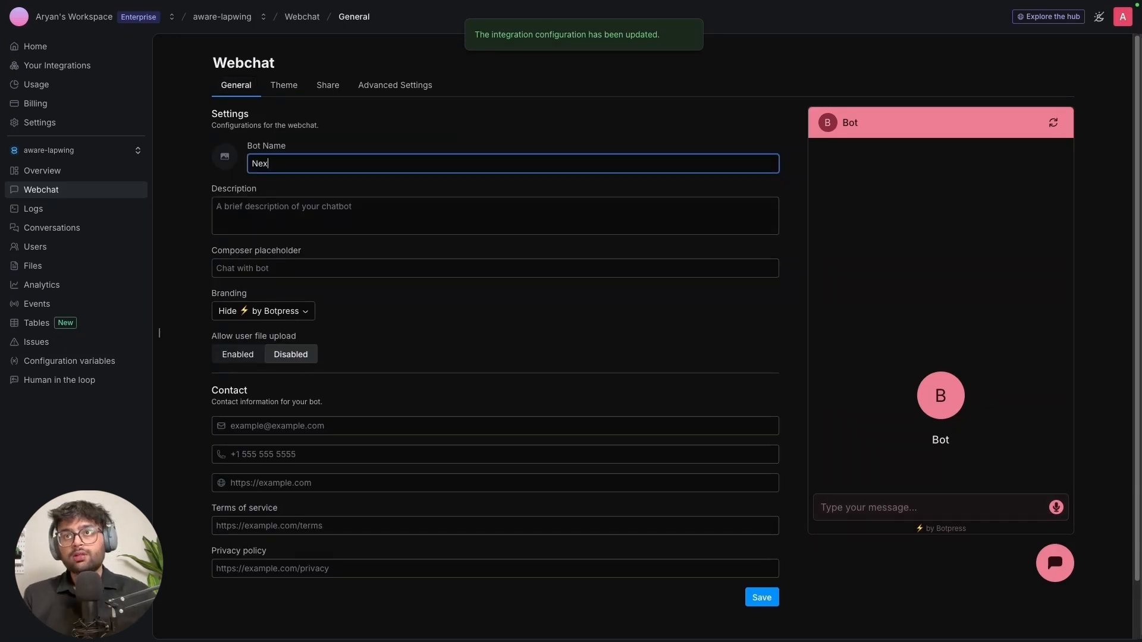
type("a Bot")
left_click(848, 602)
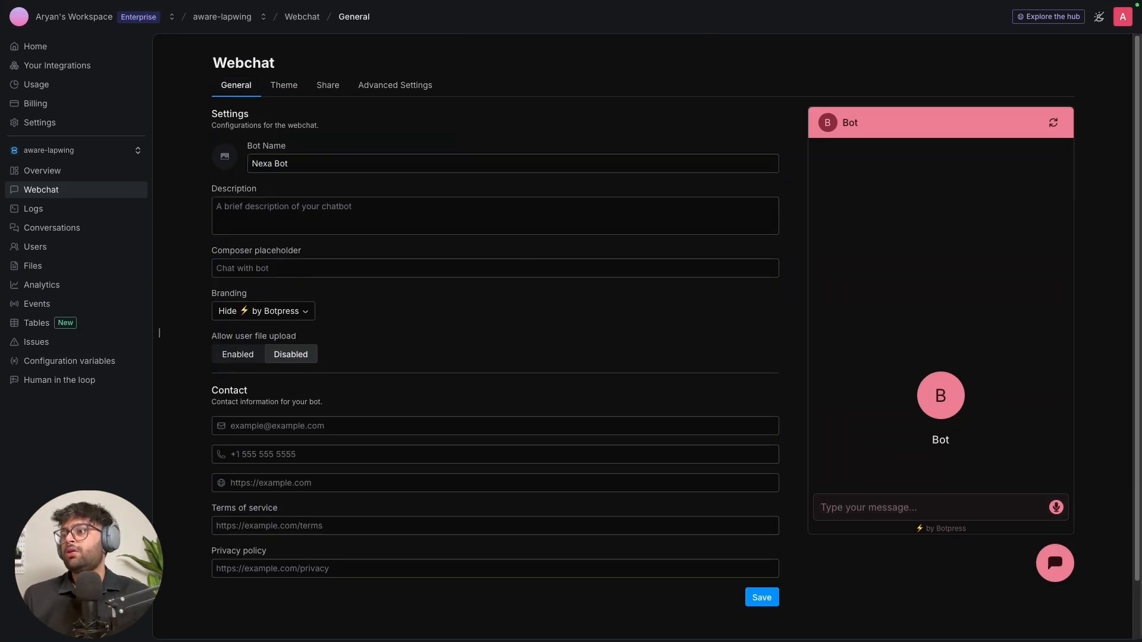
left_click(302, 314)
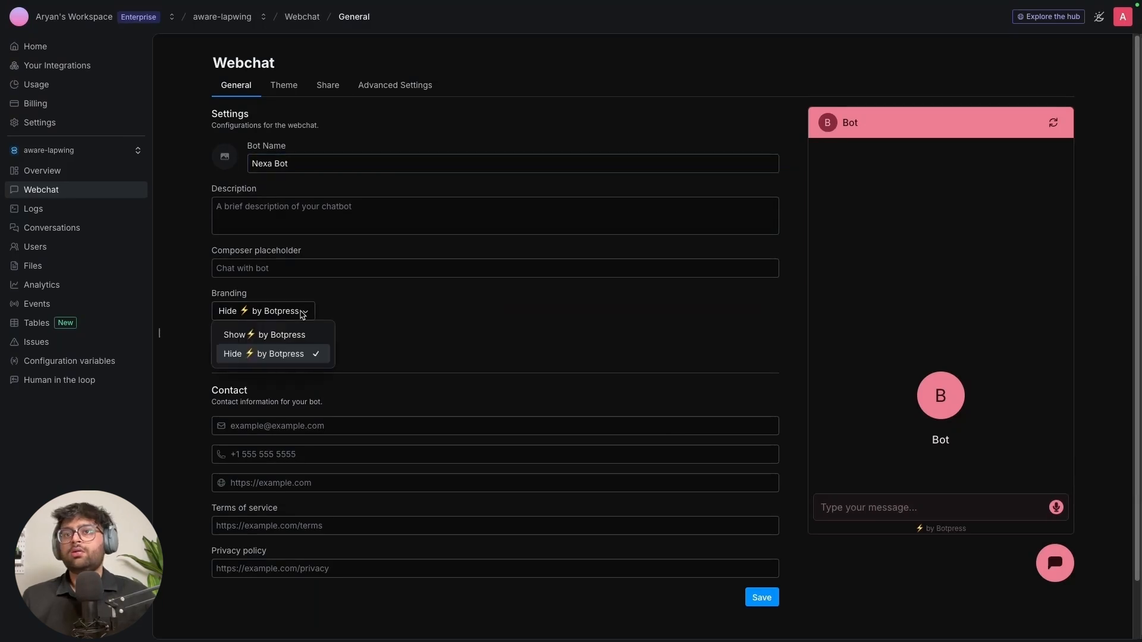
left_click(280, 335)
left_click(303, 312)
left_click(273, 354)
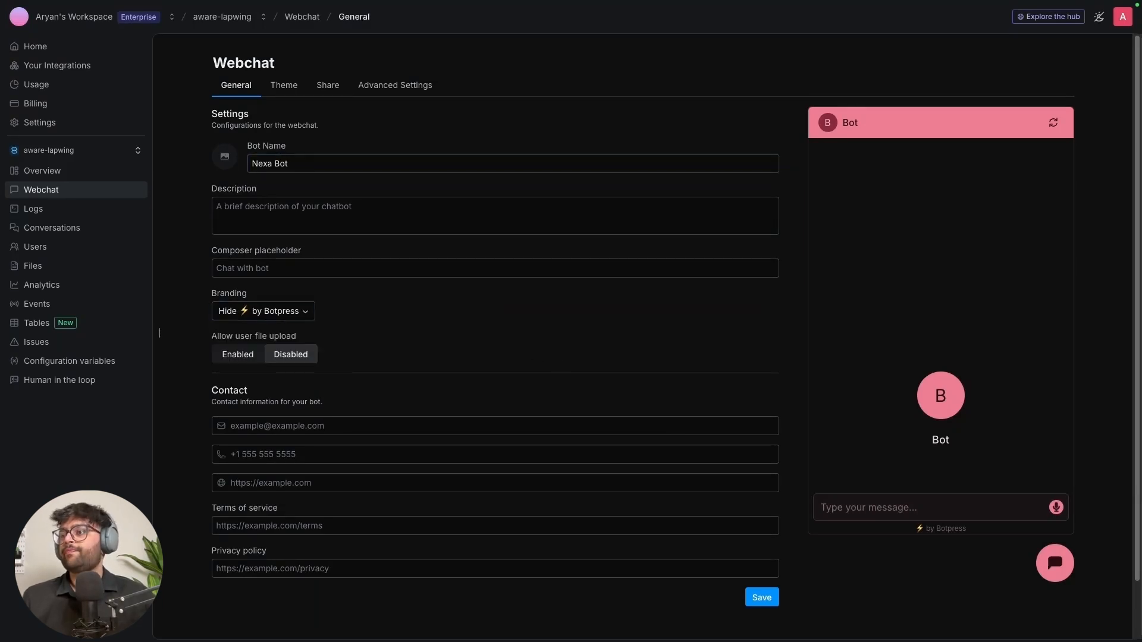
left_click(772, 602)
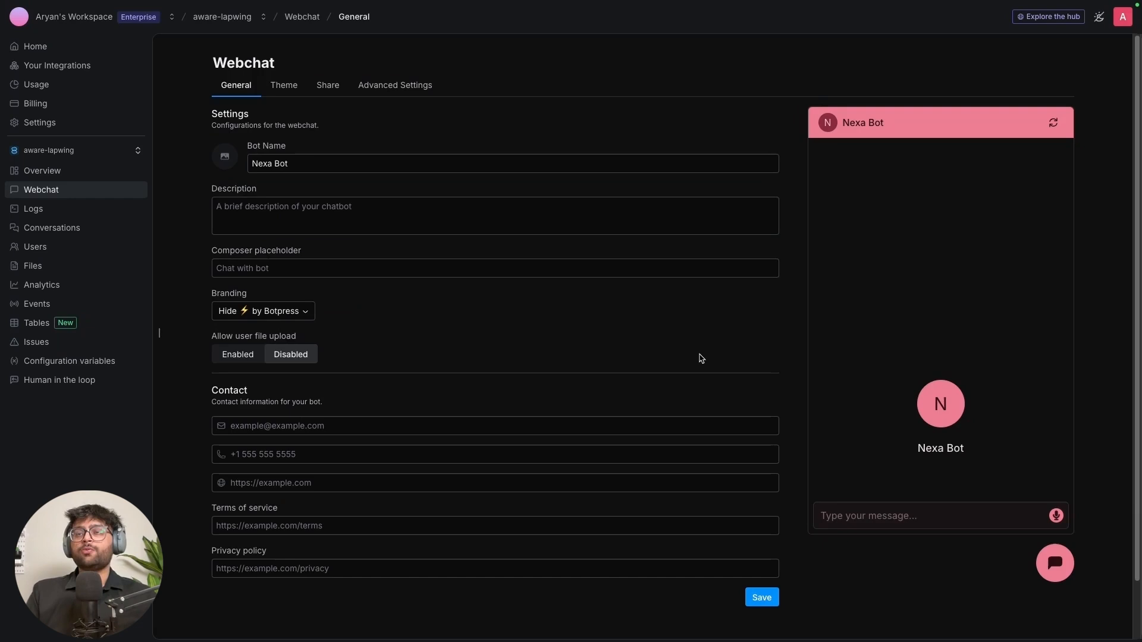
Copy the Embed code from the Share tab and go to the 'Dashboard < tasknexus' tab
left_click(330, 86)
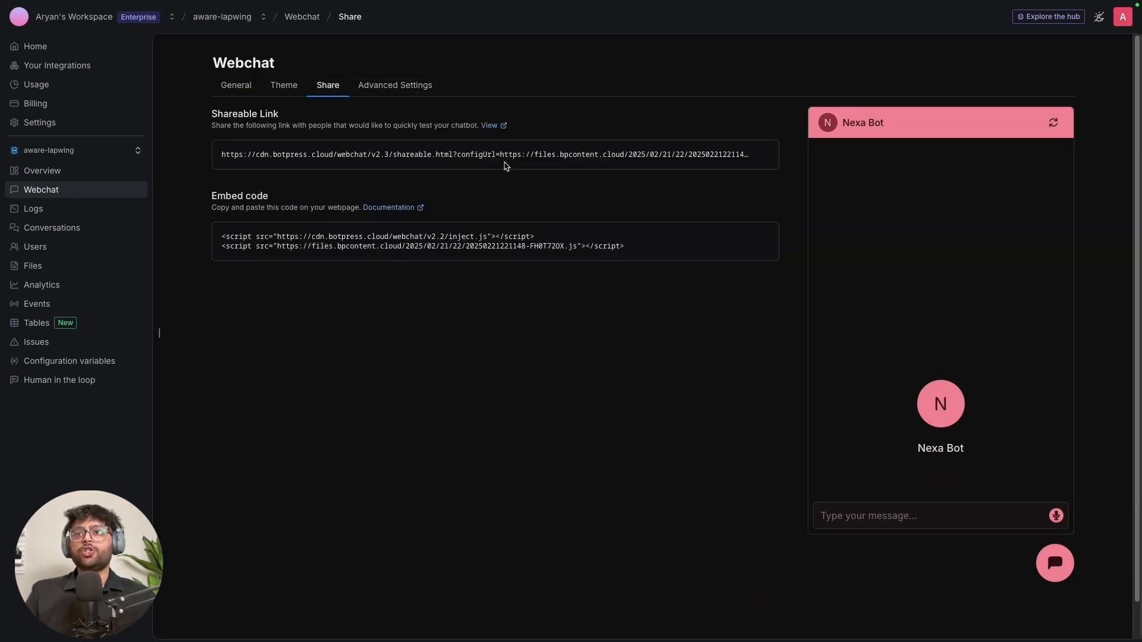
mouse_move(695, 247)
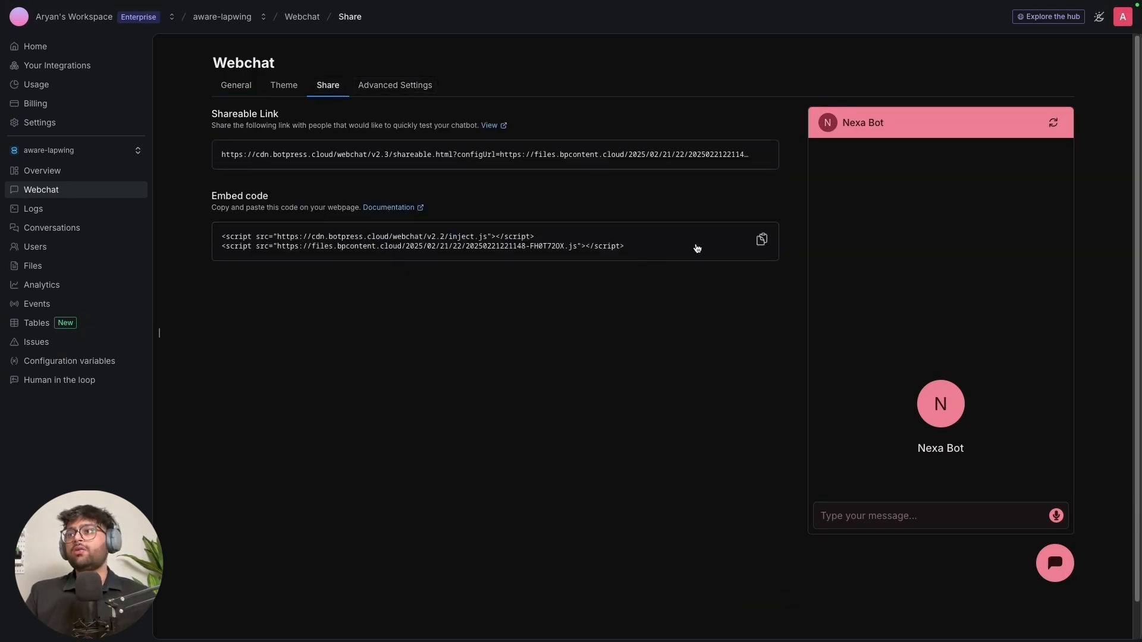
left_click(762, 241)
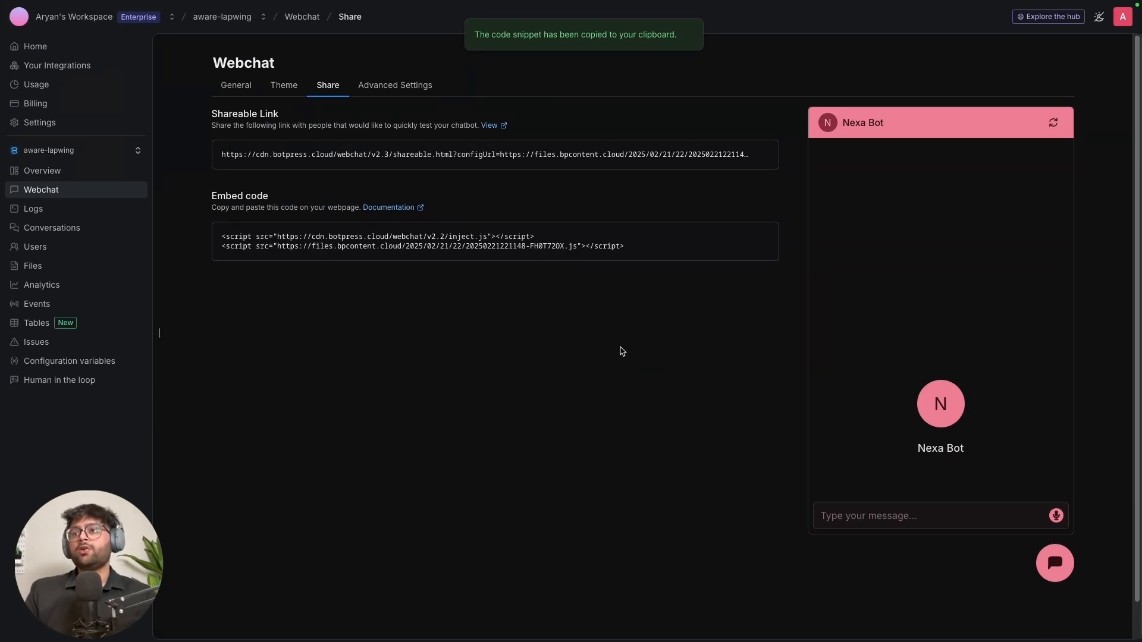
mouse_move(3, 235)
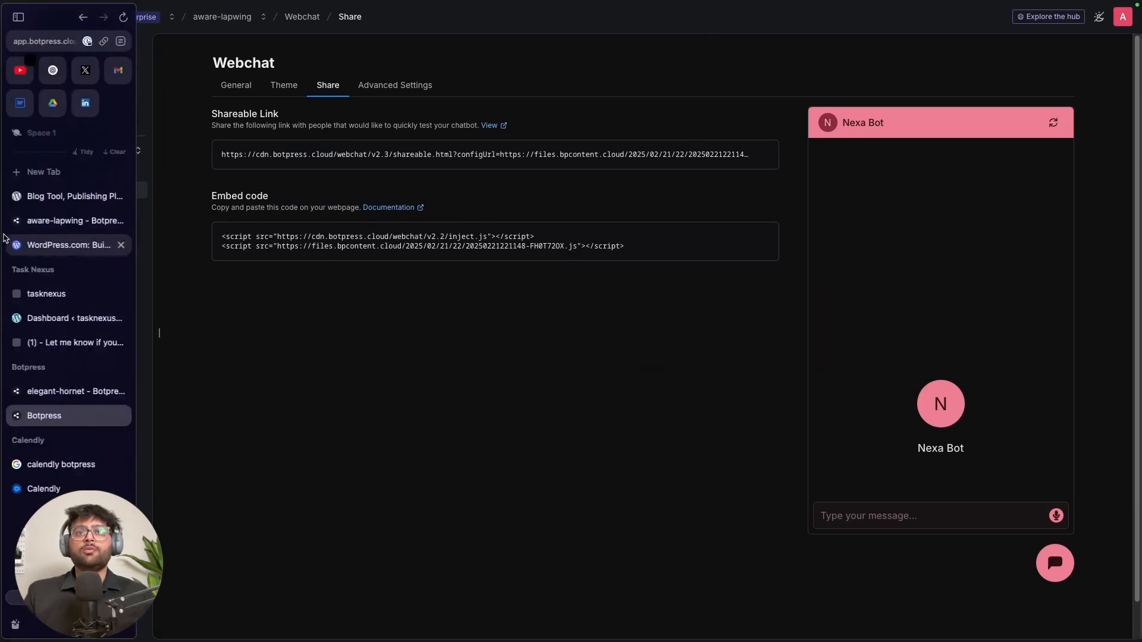
left_click(61, 321)
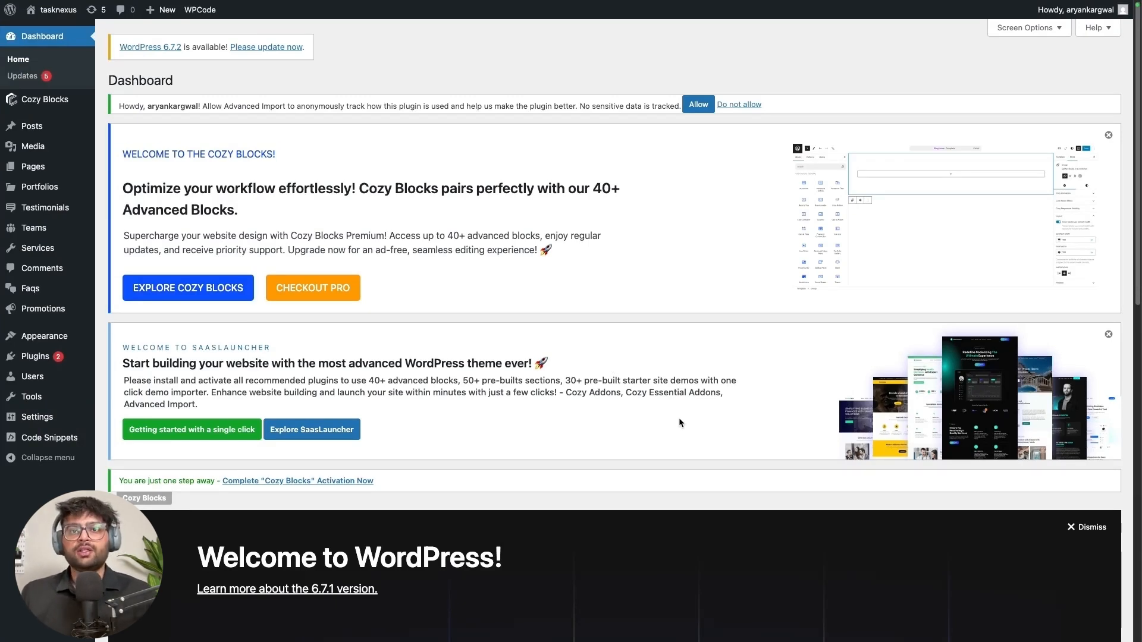
Search Add New Plugin for 'wp' and confirm the WPCode plugin is already Active
mouse_move(66, 356)
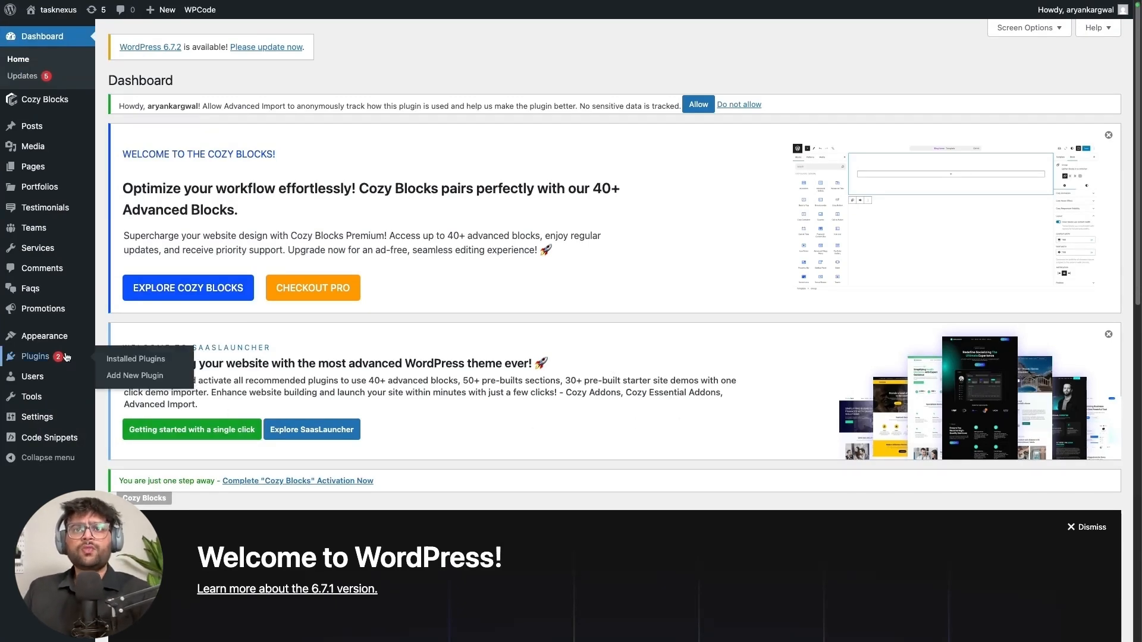
left_click(66, 356)
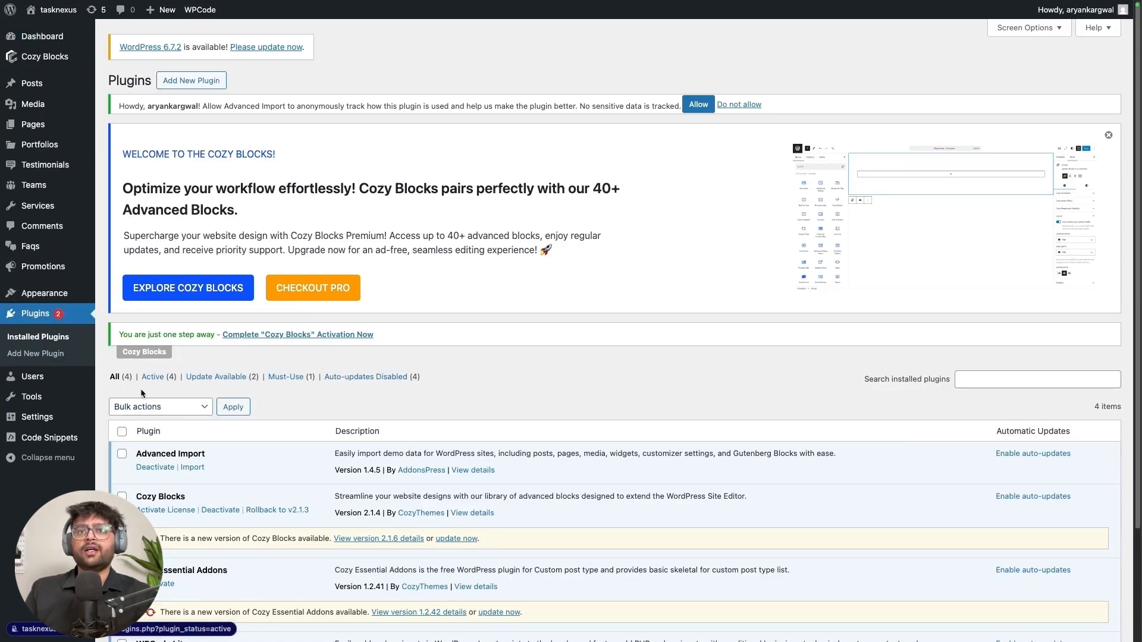
left_click(44, 355)
left_click(963, 382)
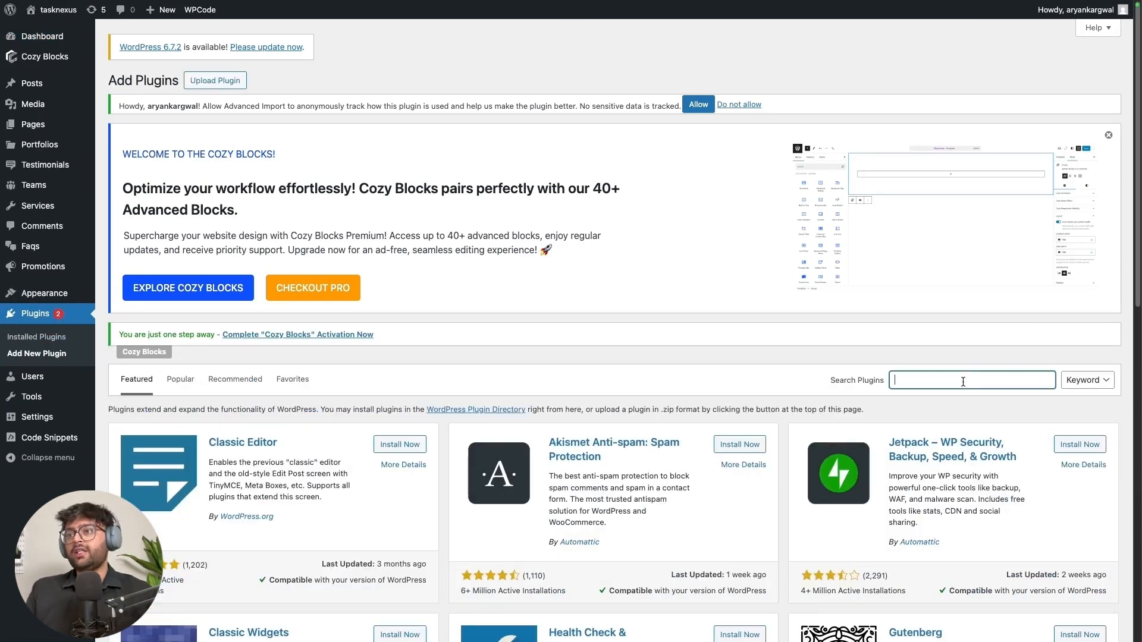
type("wpcode")
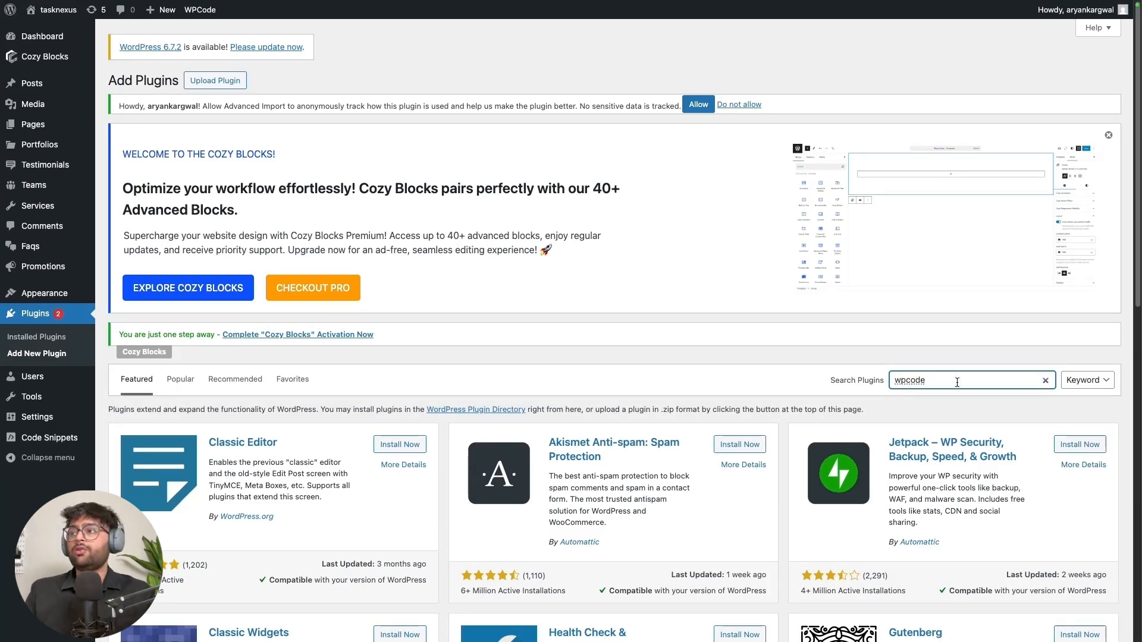
scroll(651, 394, "down", 2)
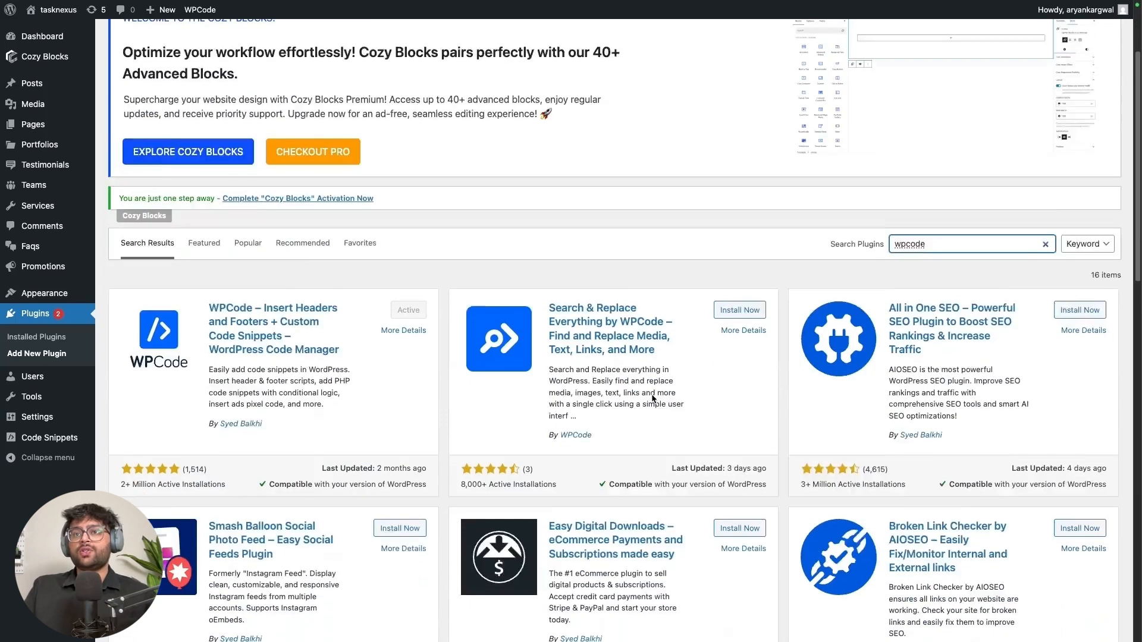
scroll(653, 399, "down", 1)
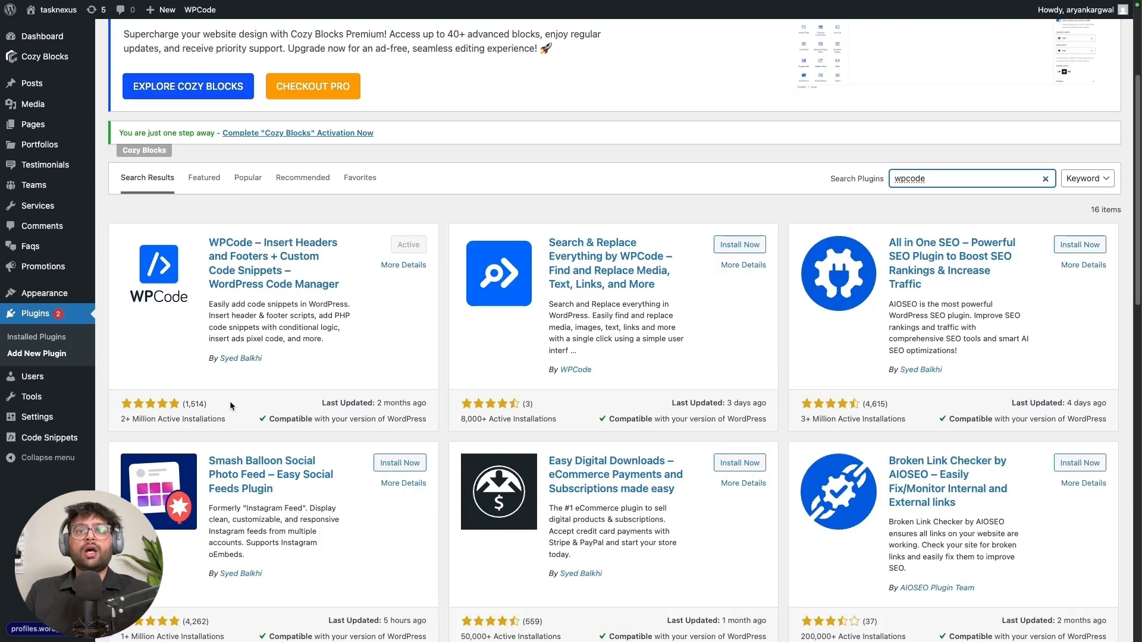
Deactivate code snippet 26 and start a new custom HTML Snippet
left_click(66, 443)
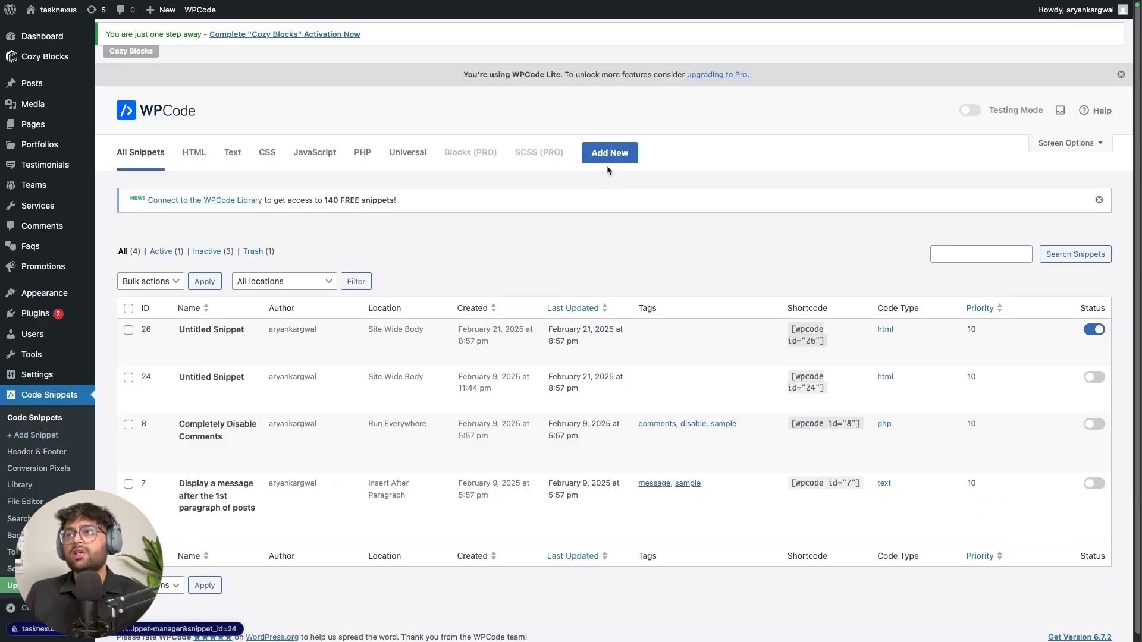
left_click(1097, 331)
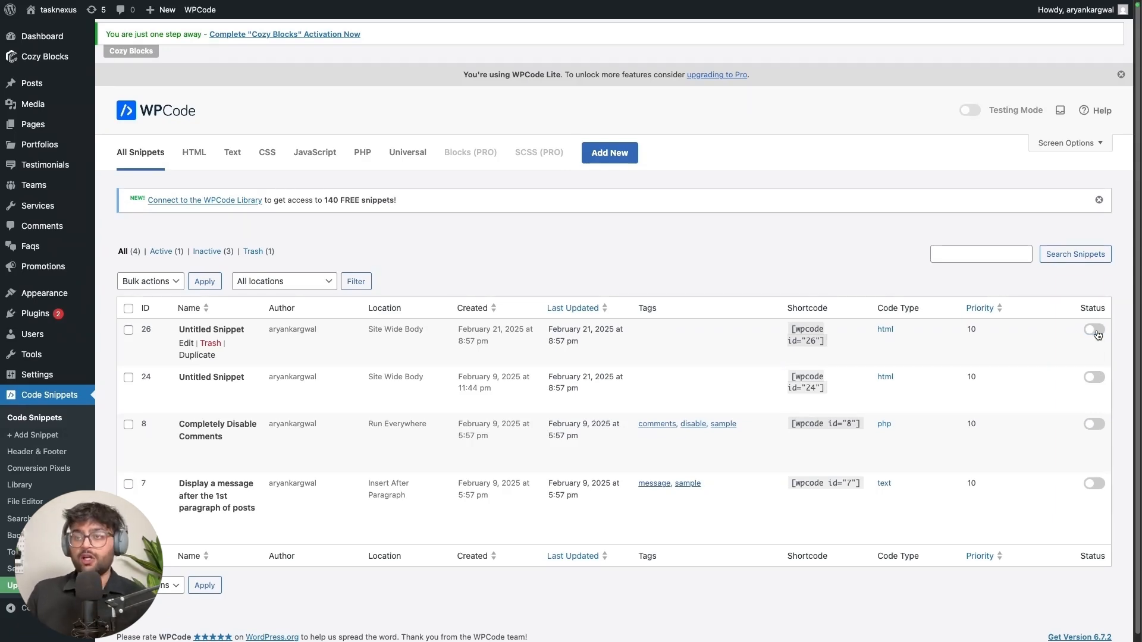
left_click(619, 161)
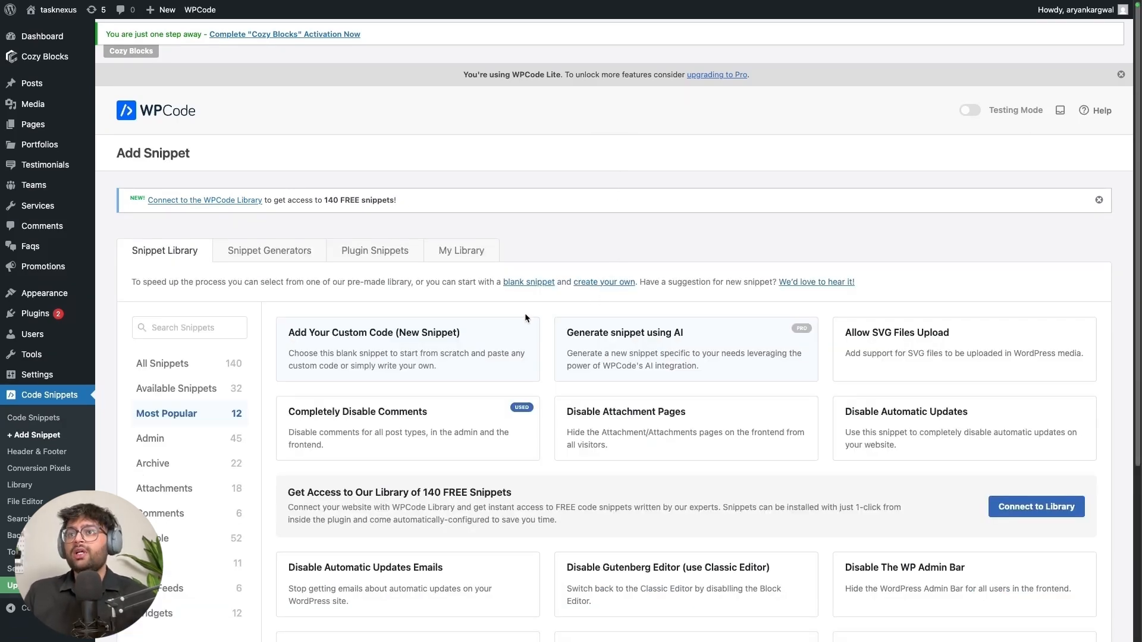
left_click(446, 356)
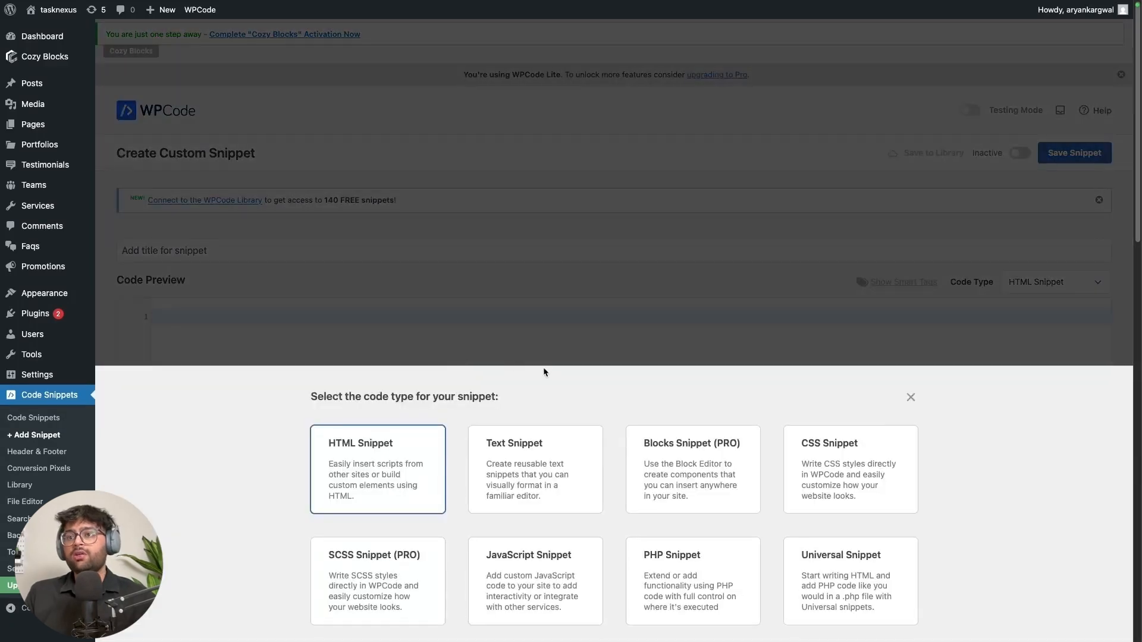
left_click(396, 456)
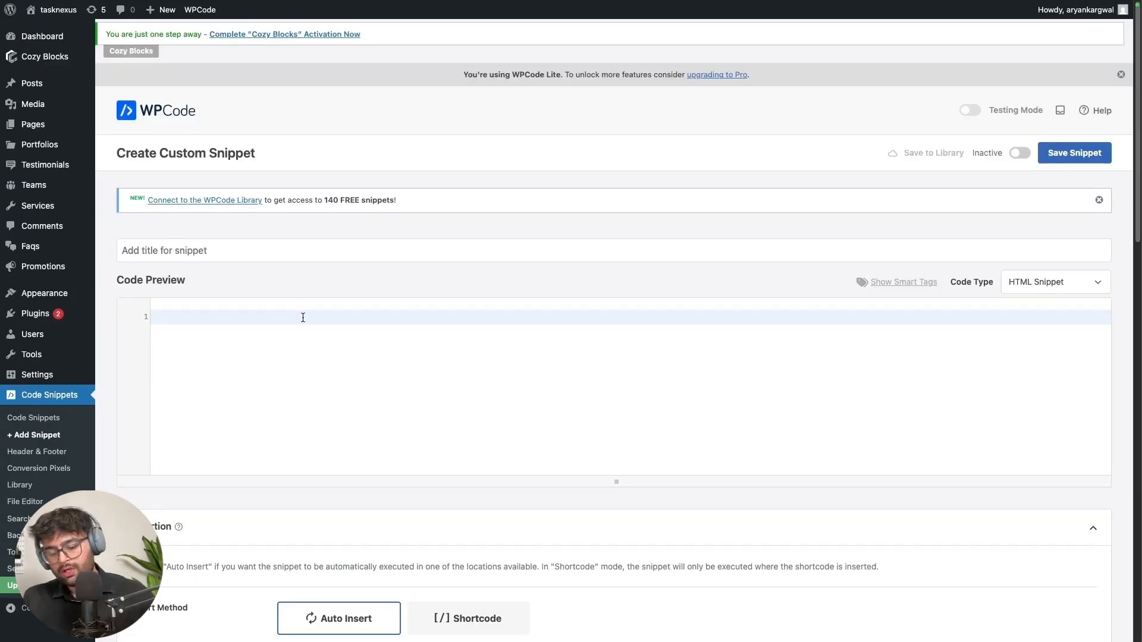
Paste the two Botpress webchat script tags and delete the blank lines around them
key("ctrl+v")
left_click_drag(172, 333, 151, 331)
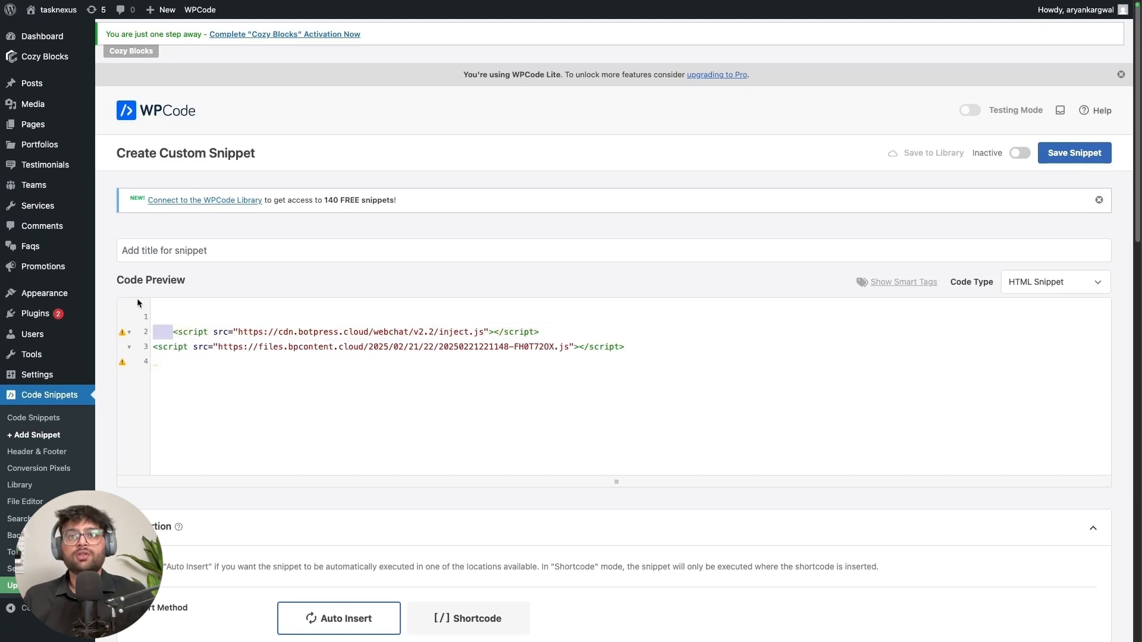
key("BackSpace")
key("BackSpace")
left_click(186, 346)
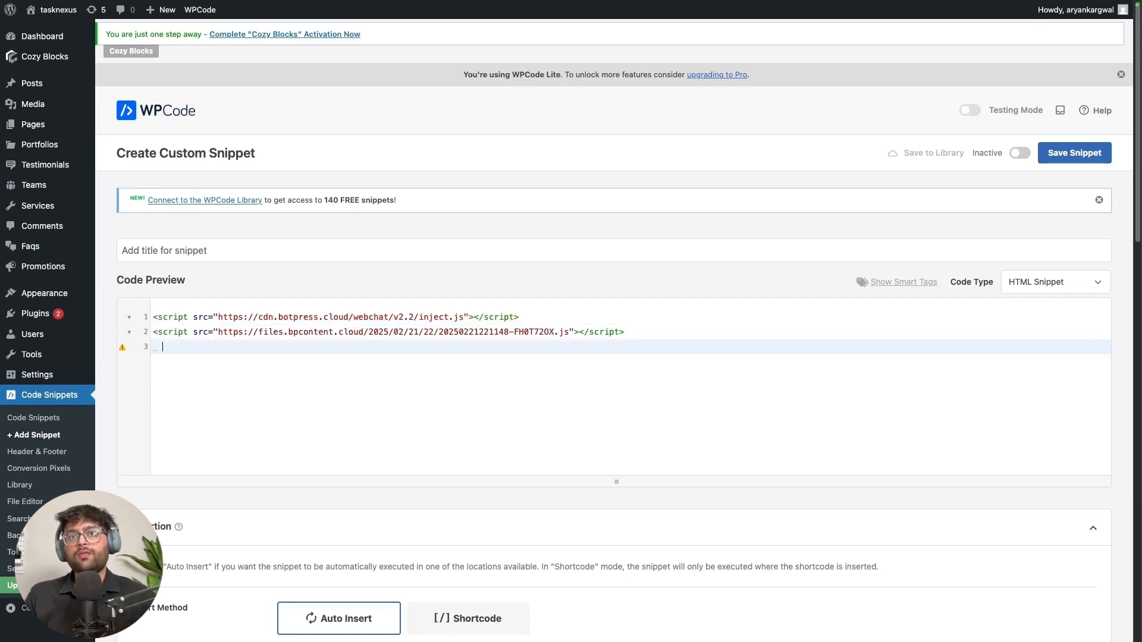
key("BackSpace")
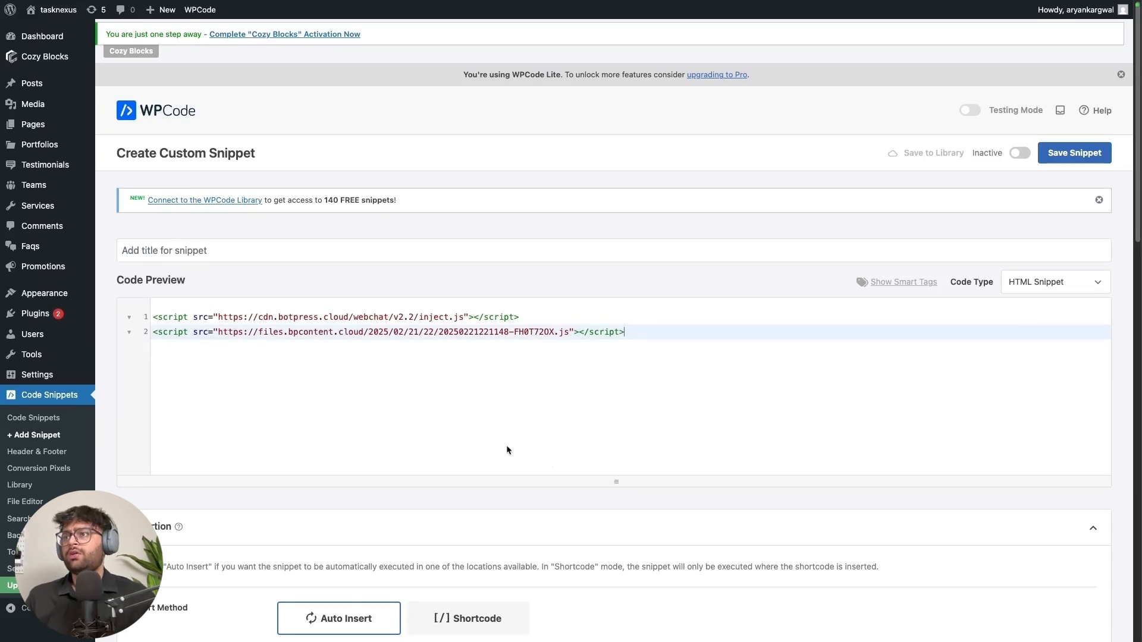
scroll(508, 451, "down", 6)
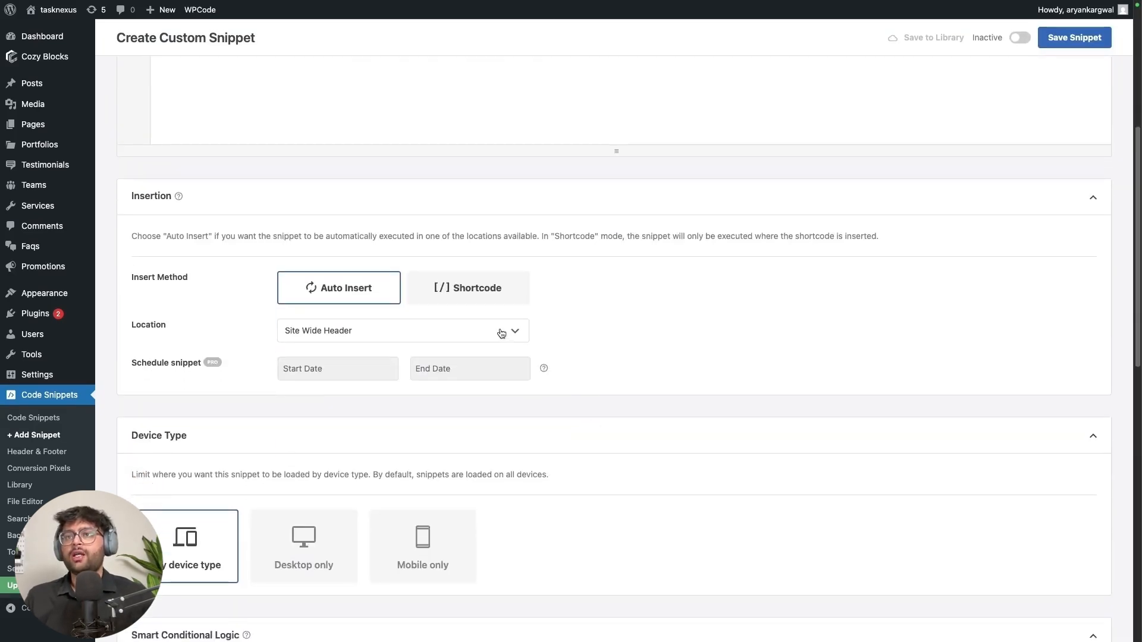
Set the snippet's insertion Location to Site Wide Body
left_click(502, 333)
scroll(511, 334, "down", 4)
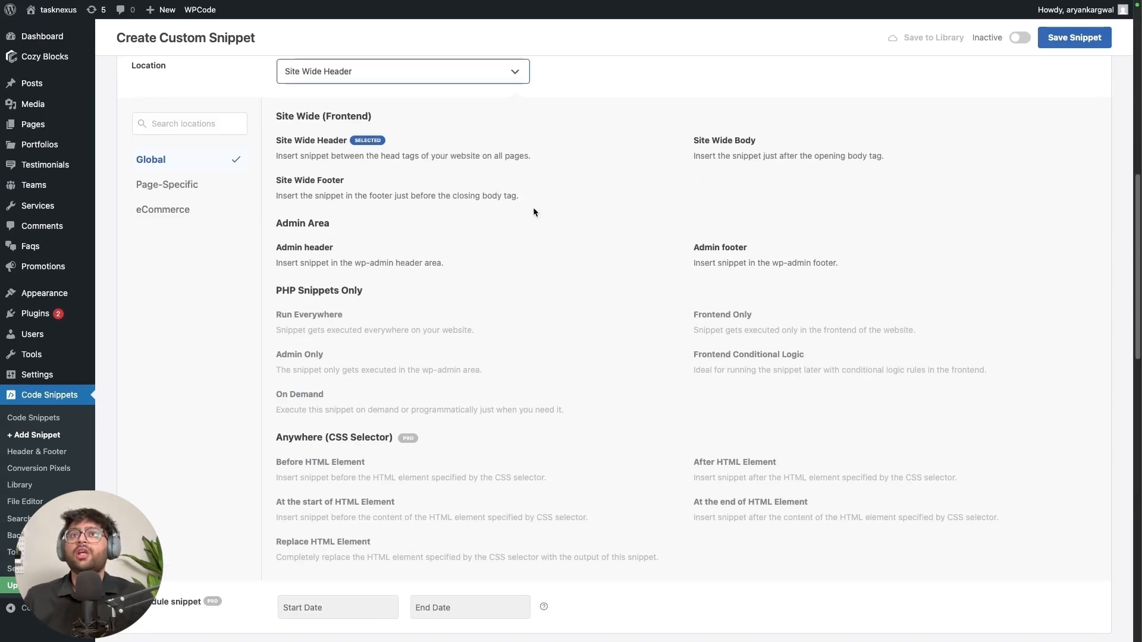
scroll(533, 214, "up", 2)
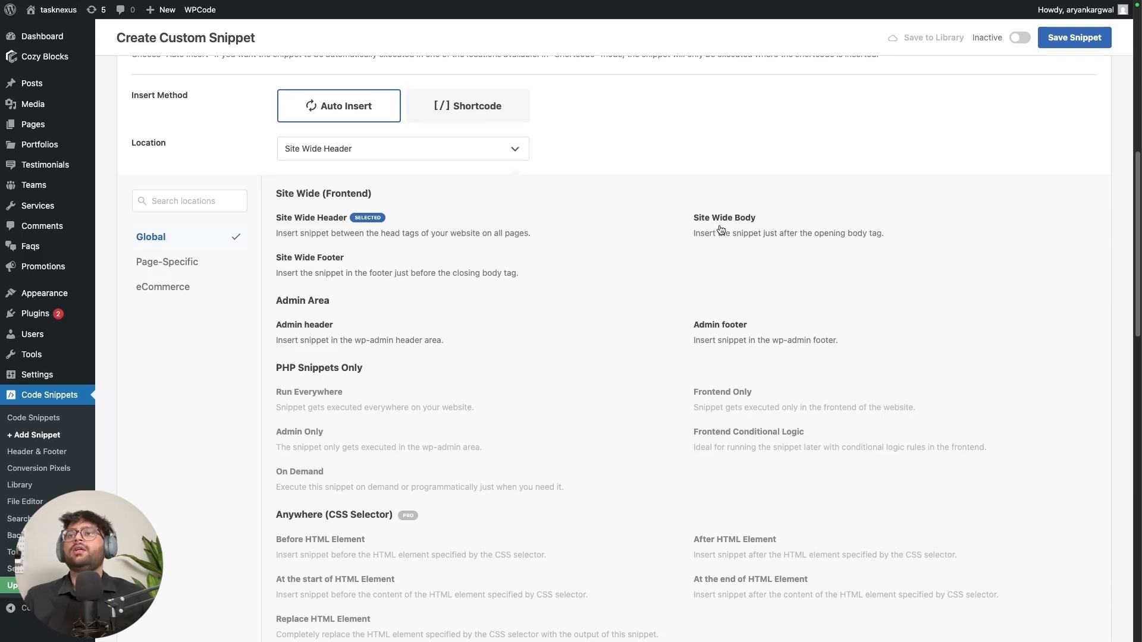
left_click(515, 150)
scroll(517, 151, "down", 2)
scroll(521, 173, "up", 2)
left_click(523, 189)
scroll(500, 191, "down", 2)
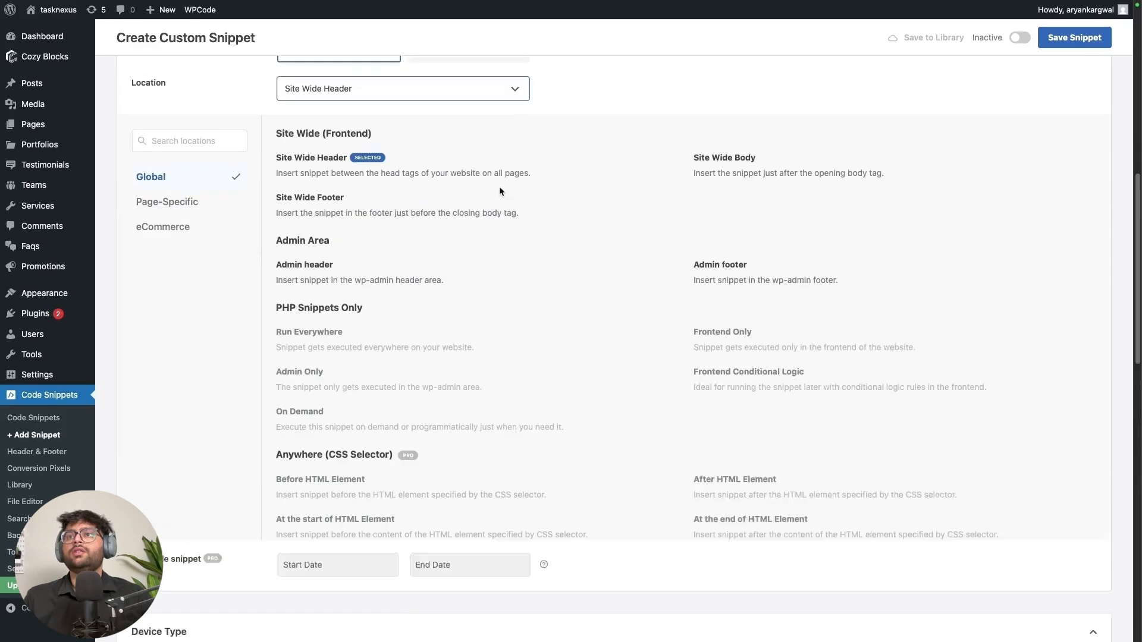
left_click(717, 155)
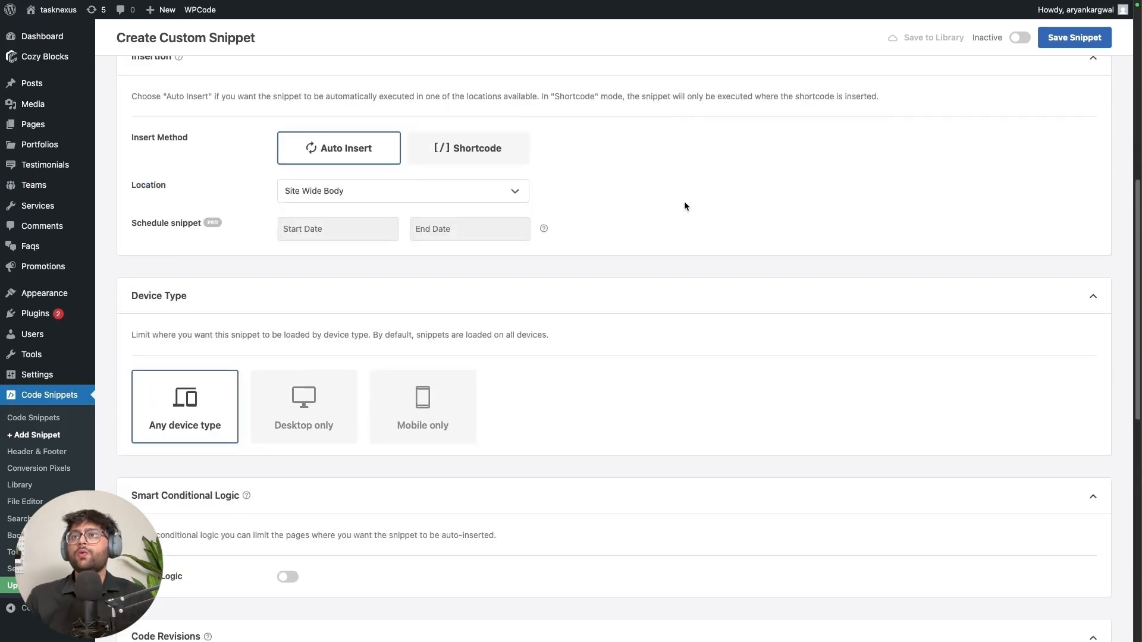
Switch the snippet to Active and save it
scroll(655, 248, "down", 8)
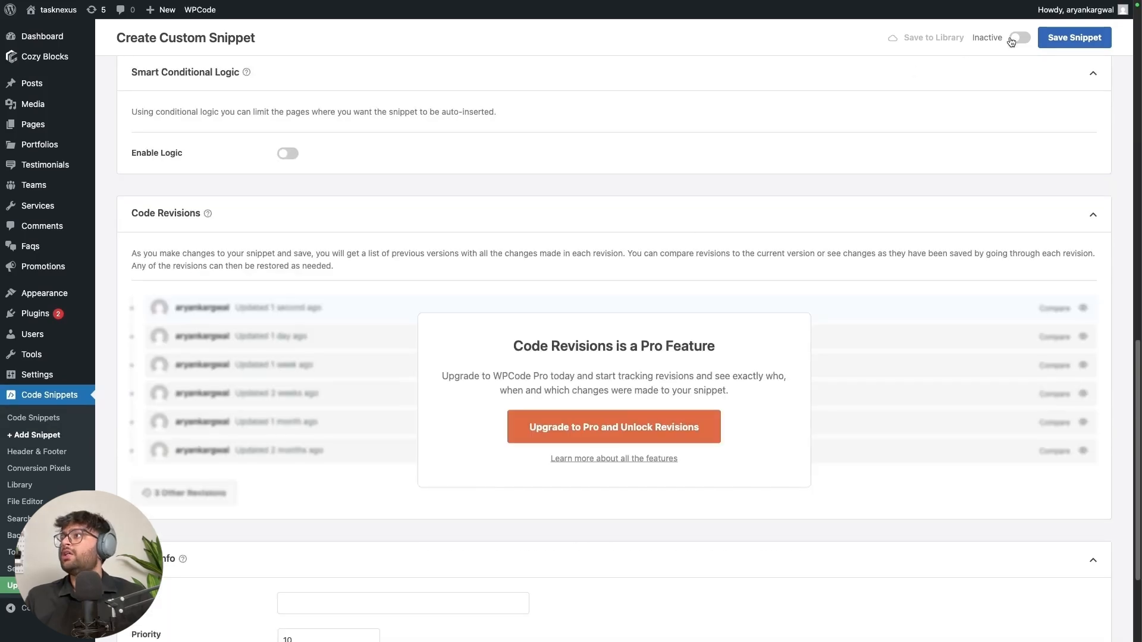
left_click(1018, 37)
scroll(929, 146, "up", 10)
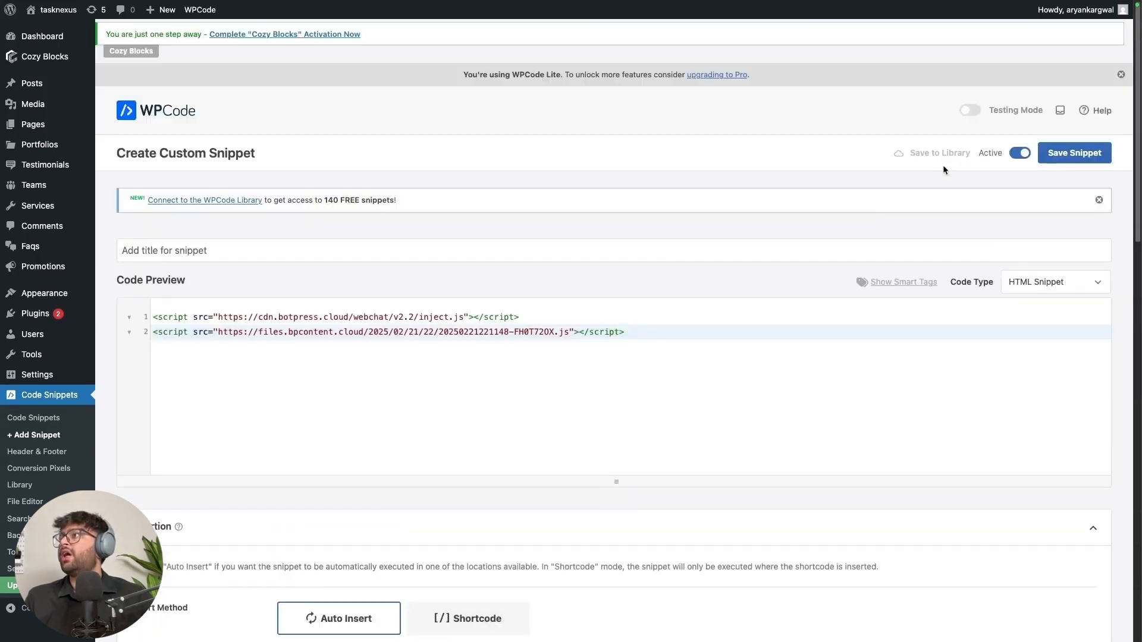
left_click(1068, 154)
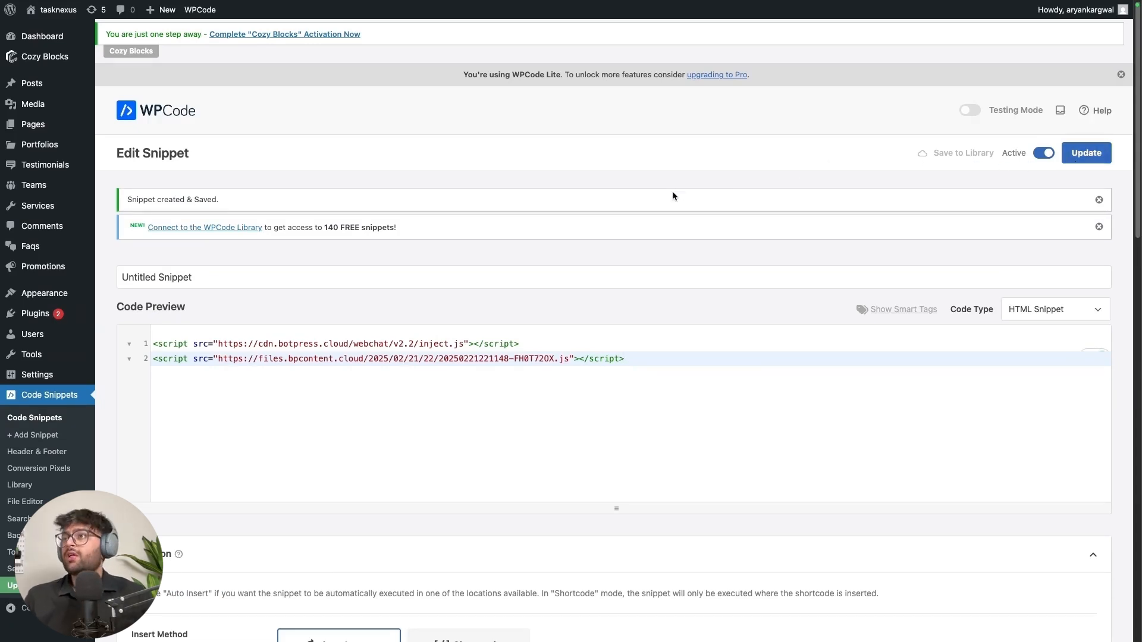
On the live tasknexus site, open the Nexa Bot chat, send 'Hey', and choose 'Find a relatable customer'
mouse_move(3, 226)
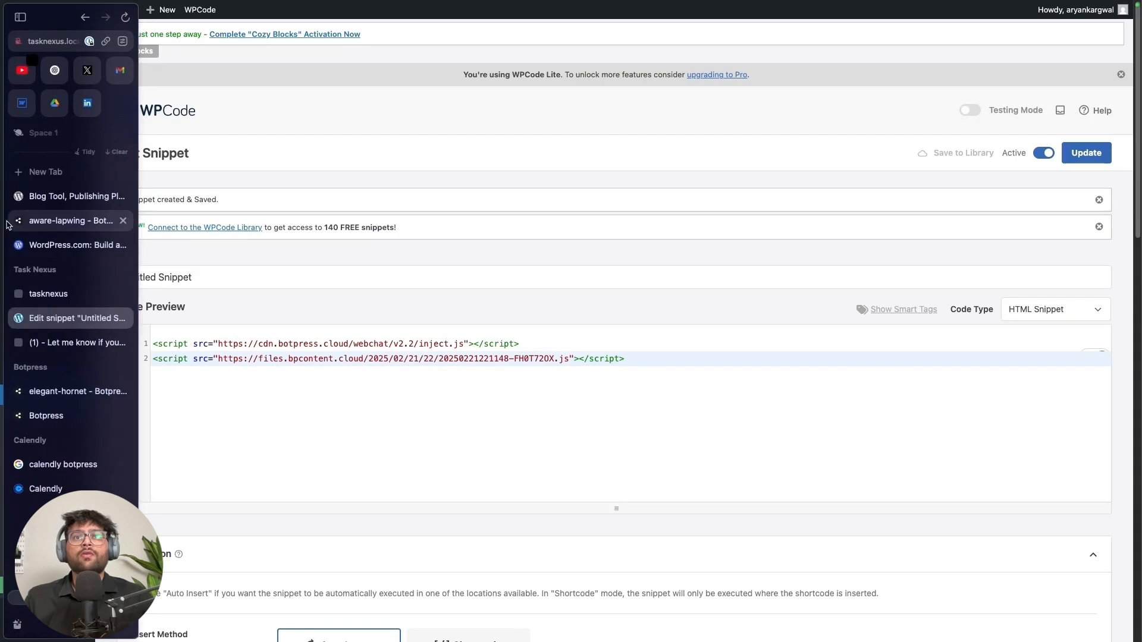
left_click(76, 291)
left_click(1100, 609)
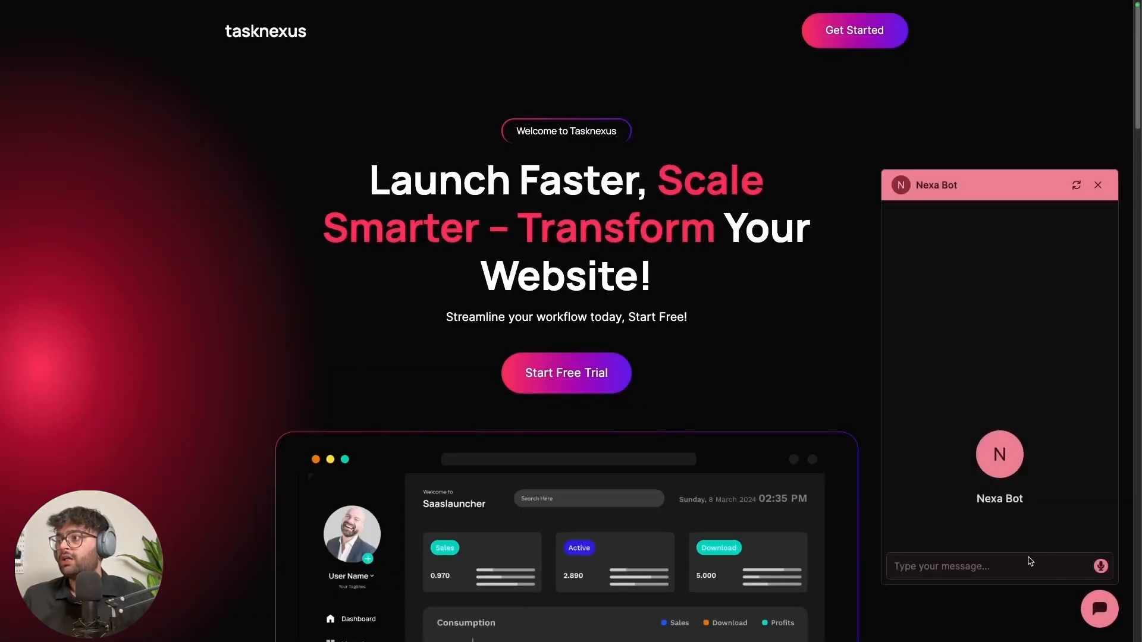
left_click(1021, 563)
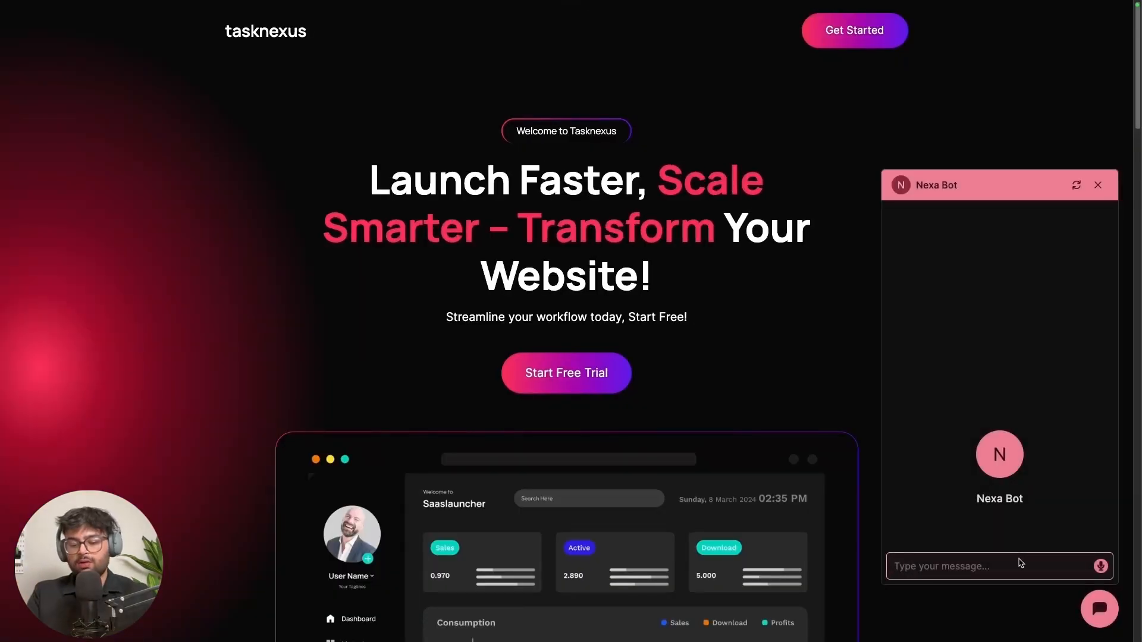
type("Hey")
key("Return")
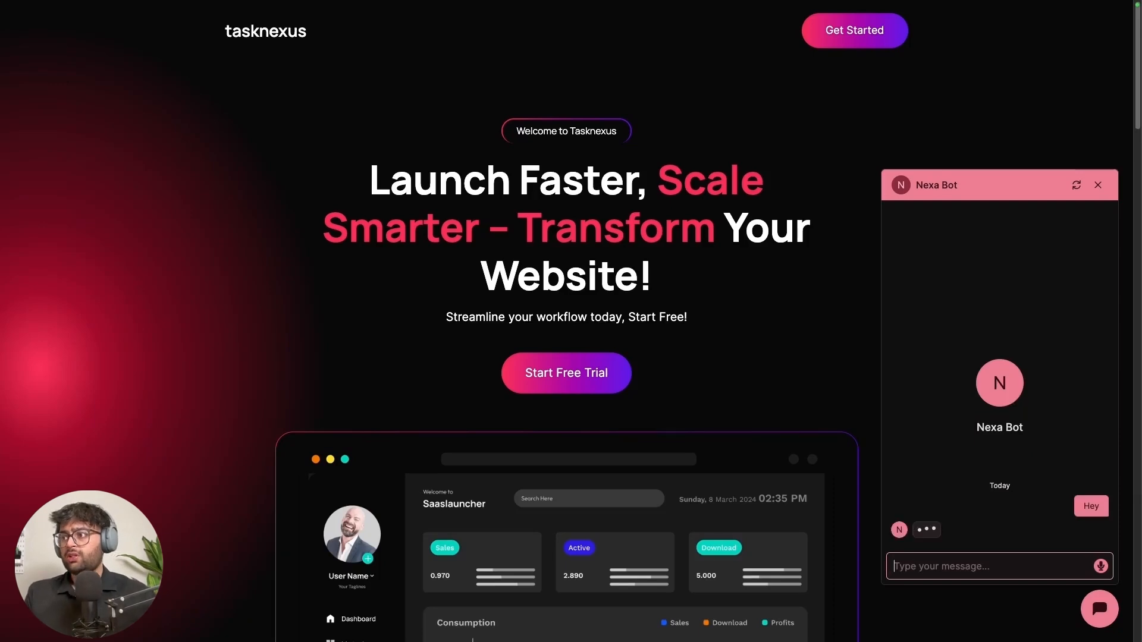
left_click(1029, 509)
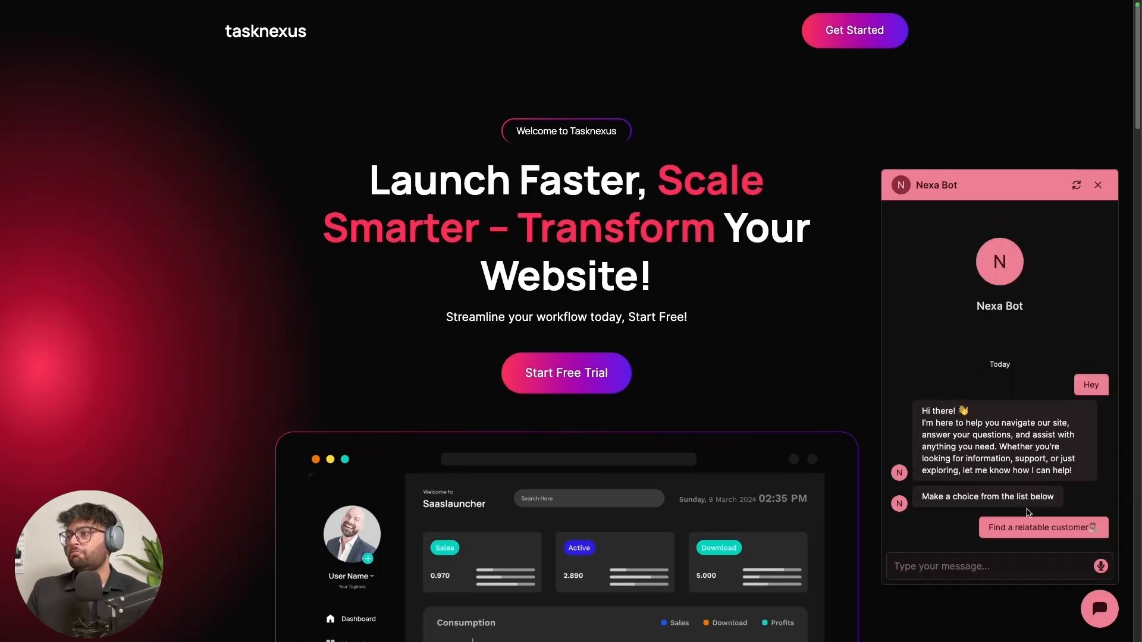